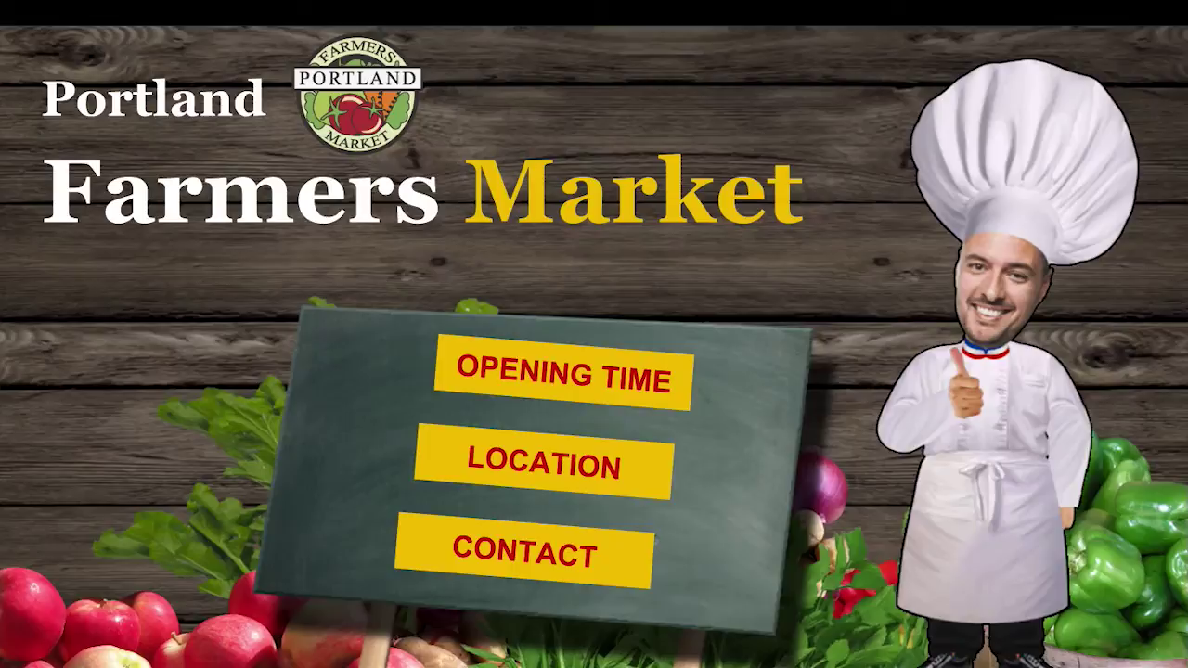
# Exit the full-screen presentation and view the "Animated Banner for Google Docs" post on the Reallusion Google+ page.
pyautogui.press('Escape')
pyautogui.scroll(6, 1048, 271)
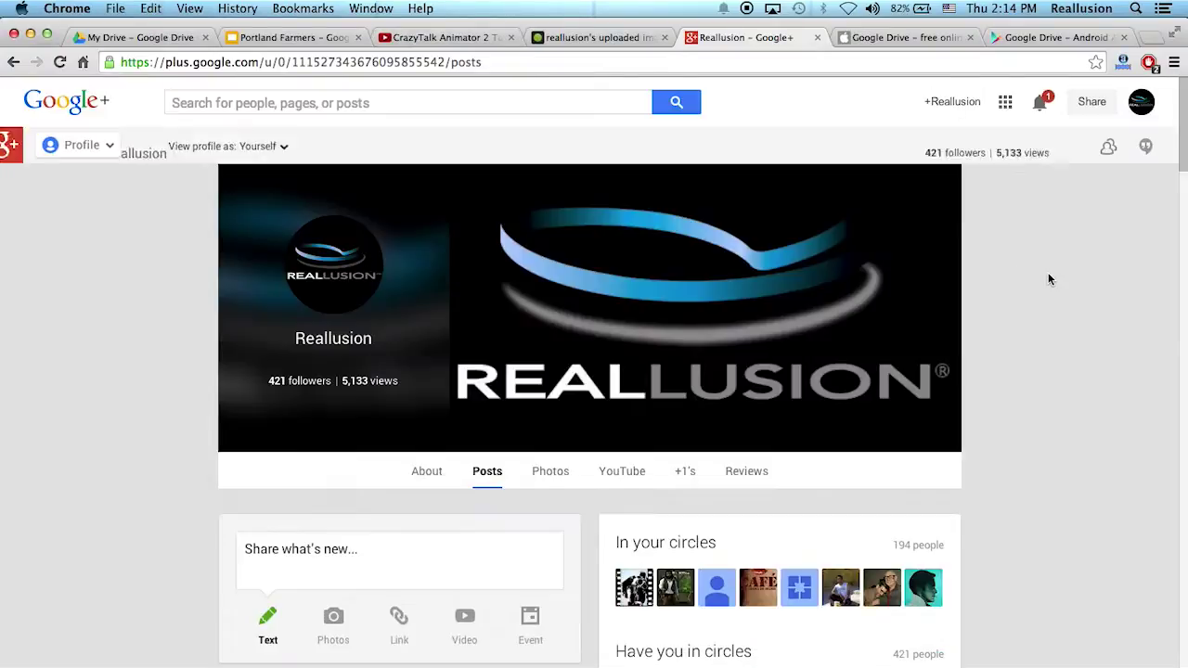
pyautogui.scroll(-5, 1048, 279)
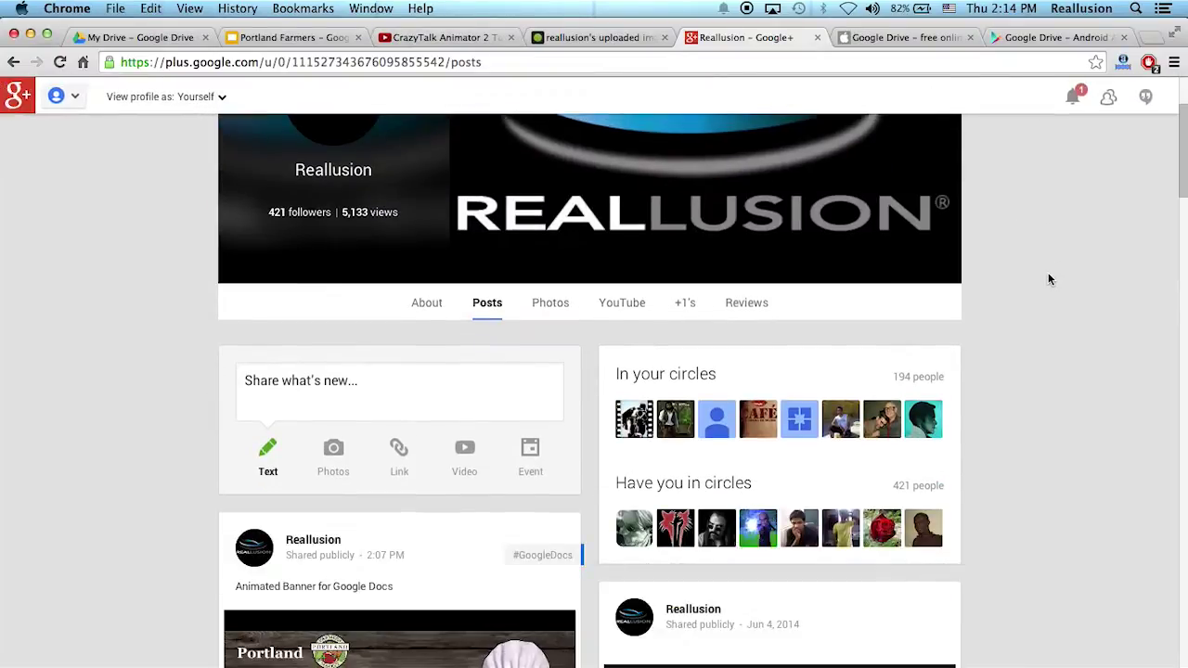
pyautogui.scroll(-1, 1049, 279)
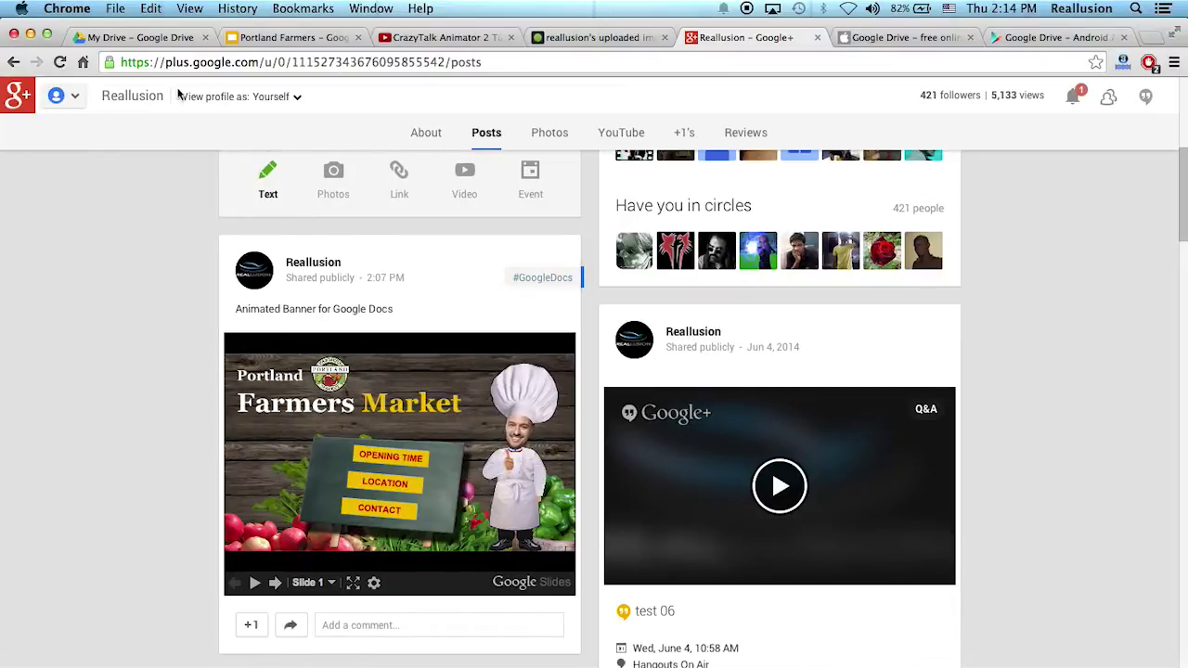
# Switch to Google Drive and create a new presentation with the Simple Light theme in Widescreen 16:9 size.
pyautogui.click(158, 38)
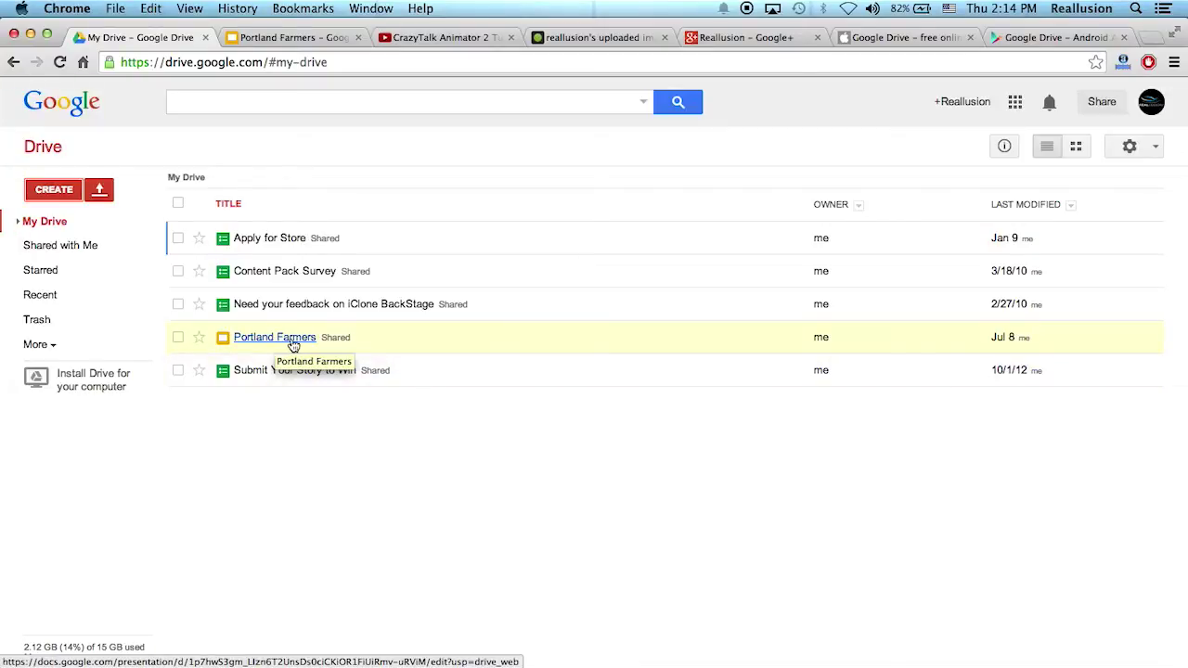
pyautogui.click(65, 194)
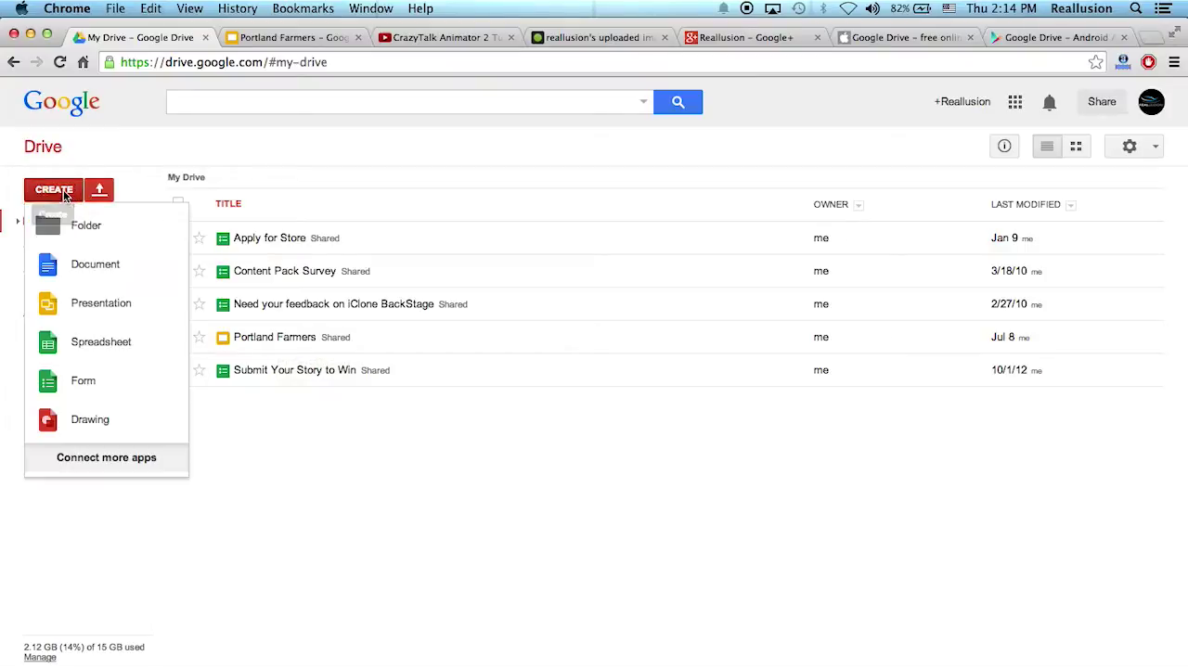
pyautogui.click(100, 306)
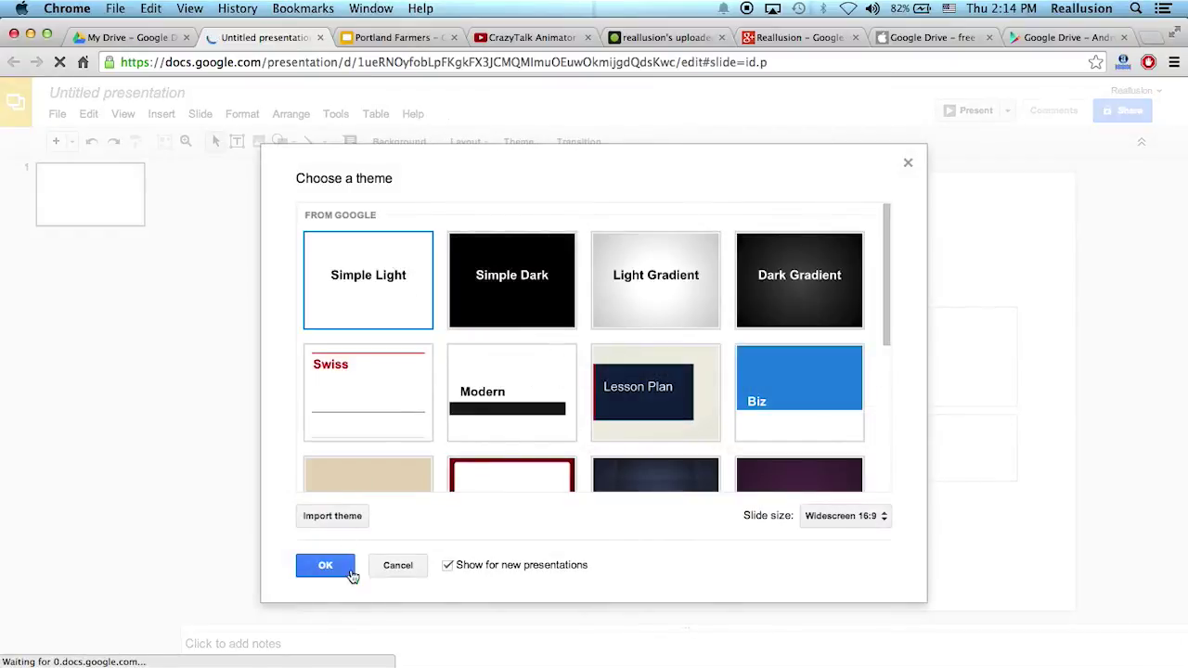
pyautogui.click(325, 565)
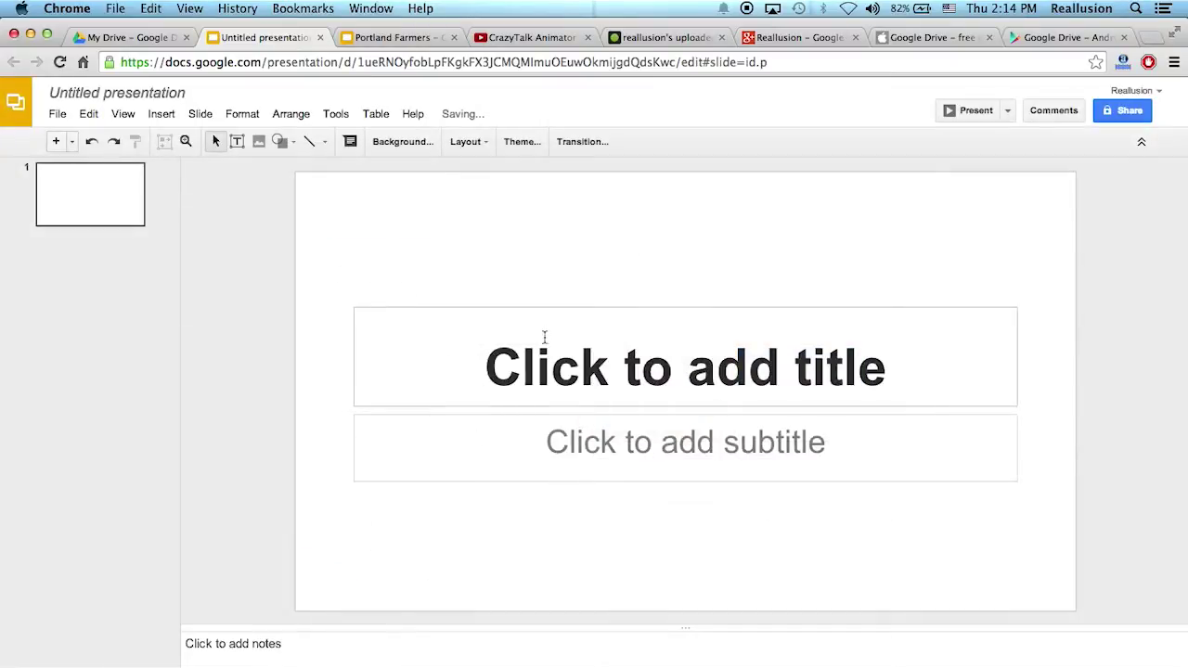
# Delete the title and subtitle placeholders from the first slide.
pyautogui.click(549, 305)
pyautogui.press('BackSpace')
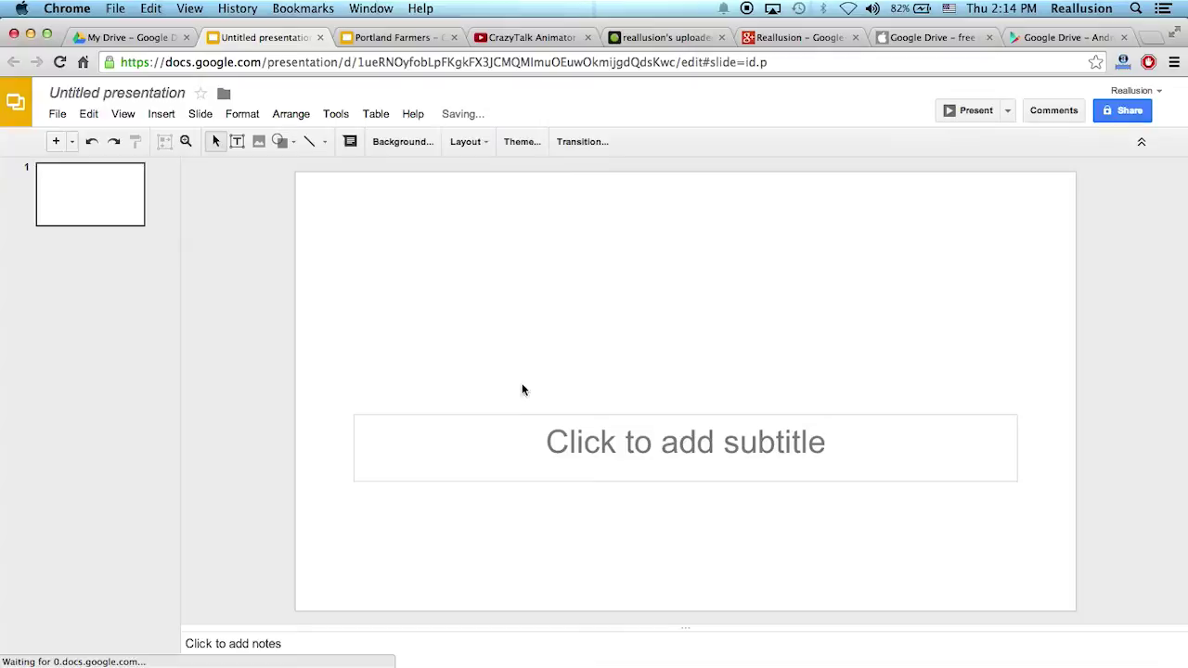
pyautogui.click(523, 418)
pyautogui.press('BackSpace')
# Set Background.jpg from the Cover page folder in Finder as the slide's background image.
pyautogui.rightClick(458, 319)
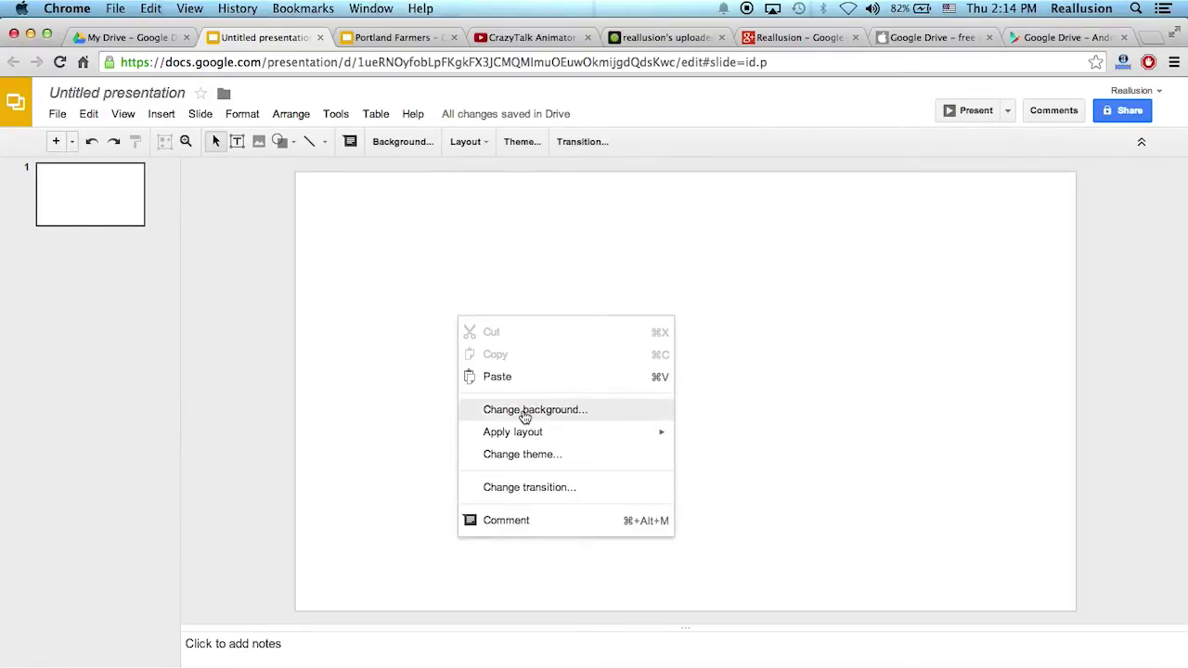
pyautogui.click(526, 411)
pyautogui.click(632, 373)
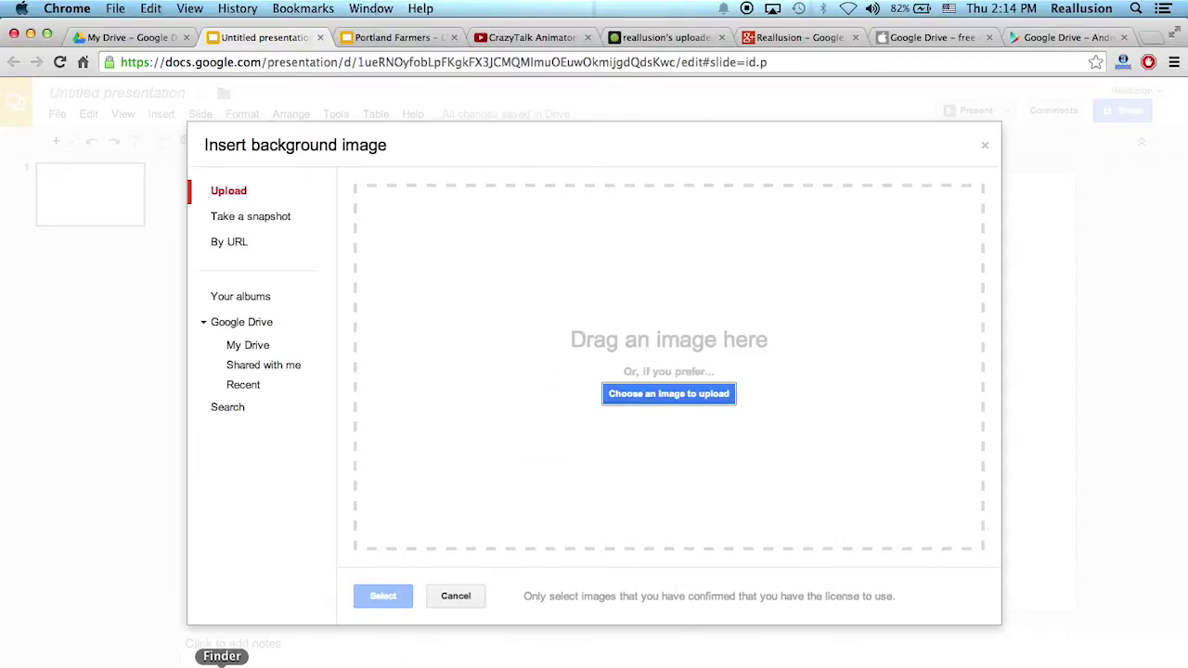
pyautogui.click(222, 665)
pyautogui.click(818, 184)
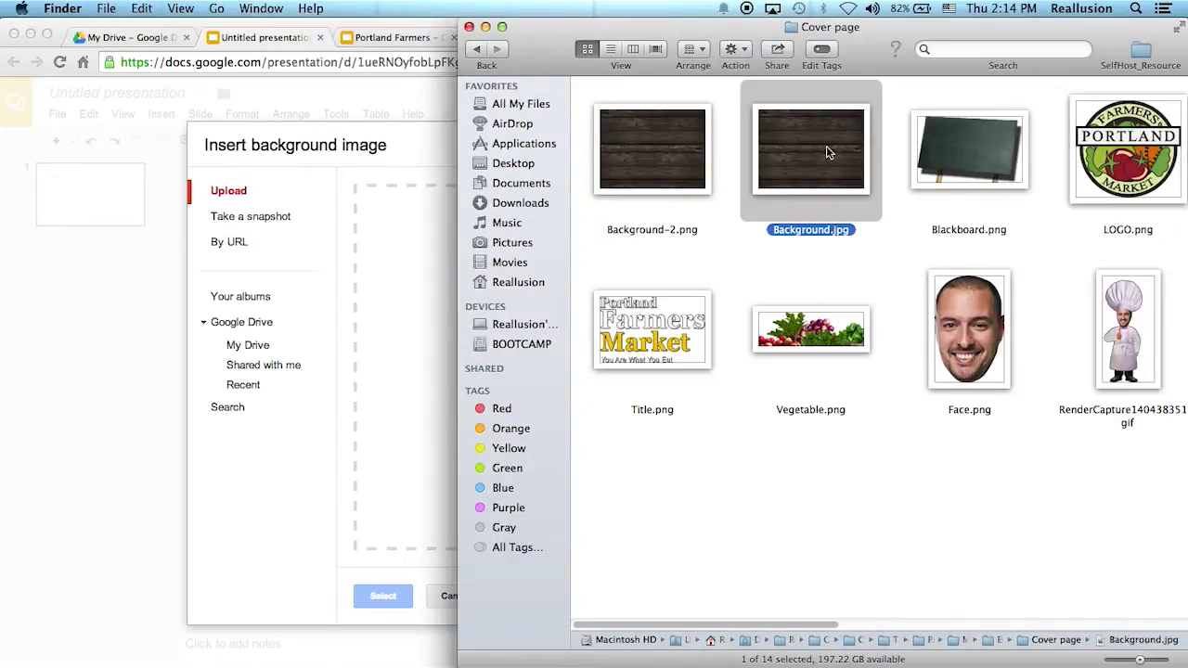
pyautogui.moveTo(829, 147); pyautogui.dragTo(413, 310)
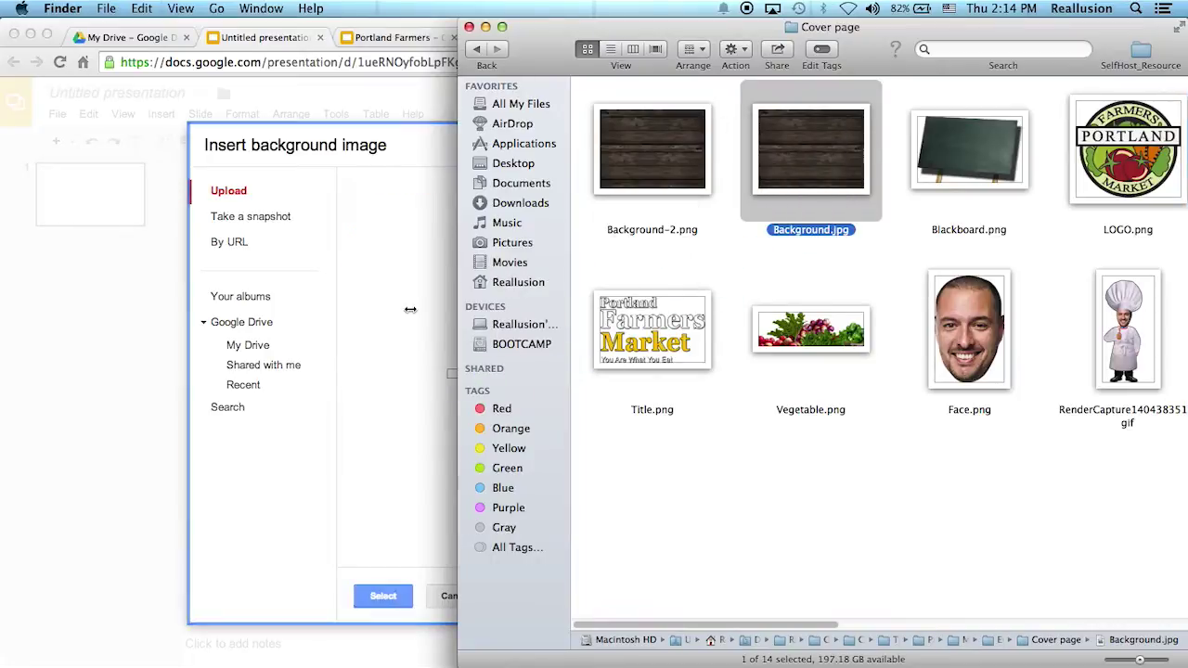
pyautogui.click(426, 158)
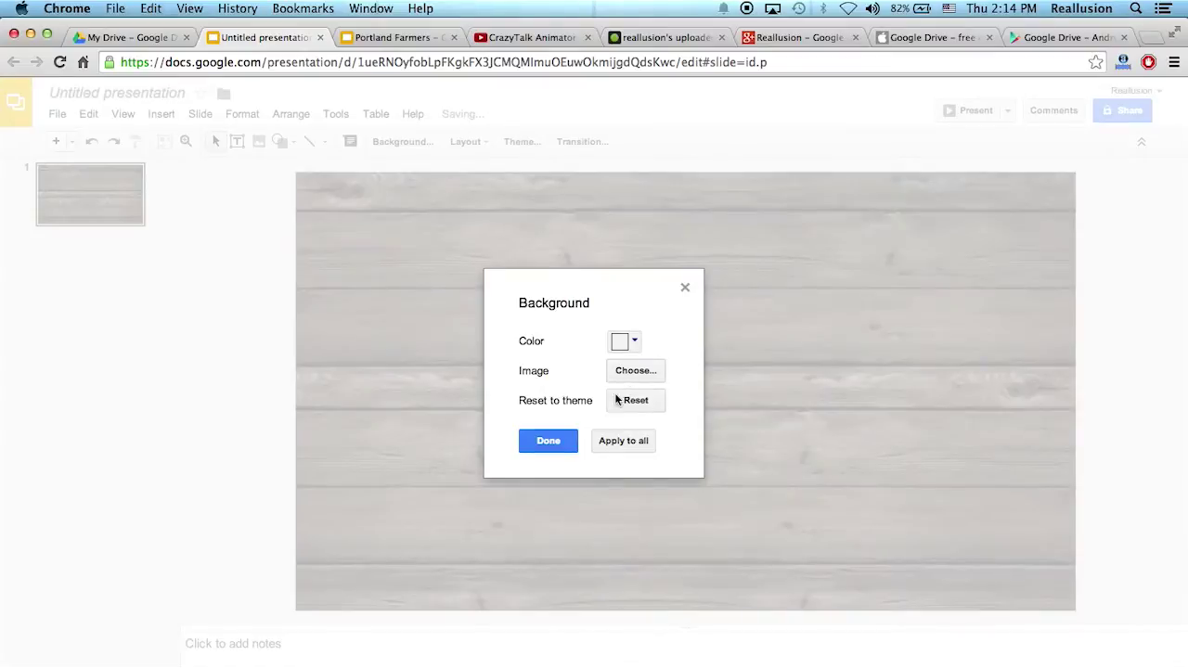
pyautogui.click(548, 443)
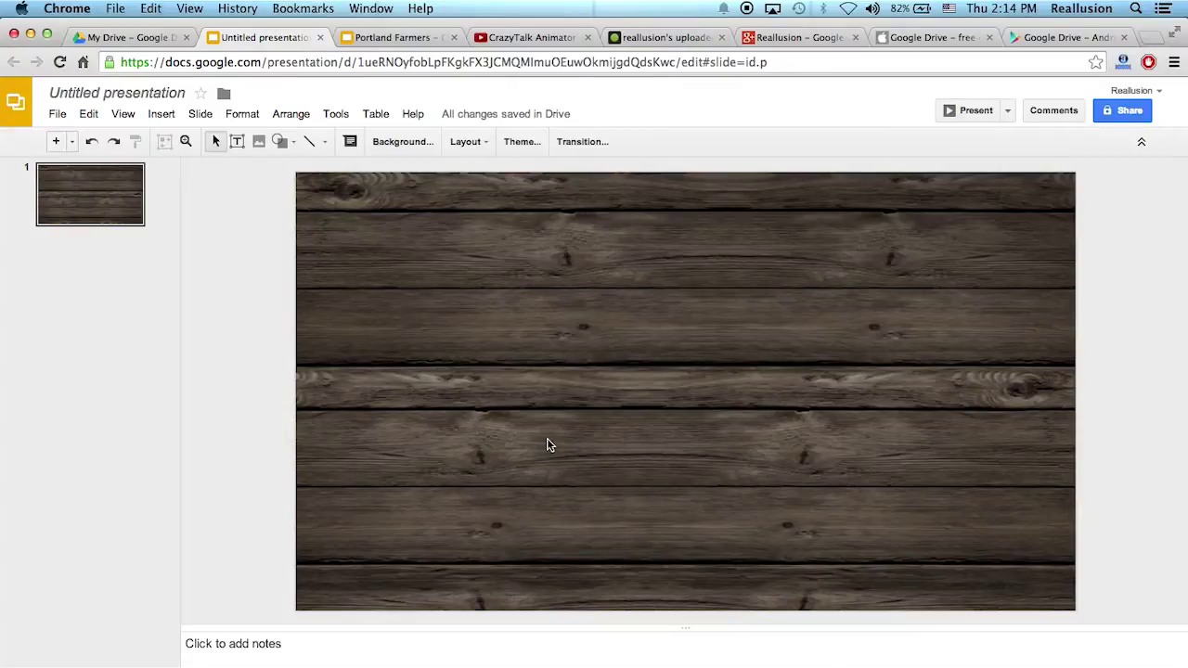
# Insert Vegetable.png from the Cover page folder into the slide and align it along the slide's lower edge.
pyautogui.press('super+Tab')
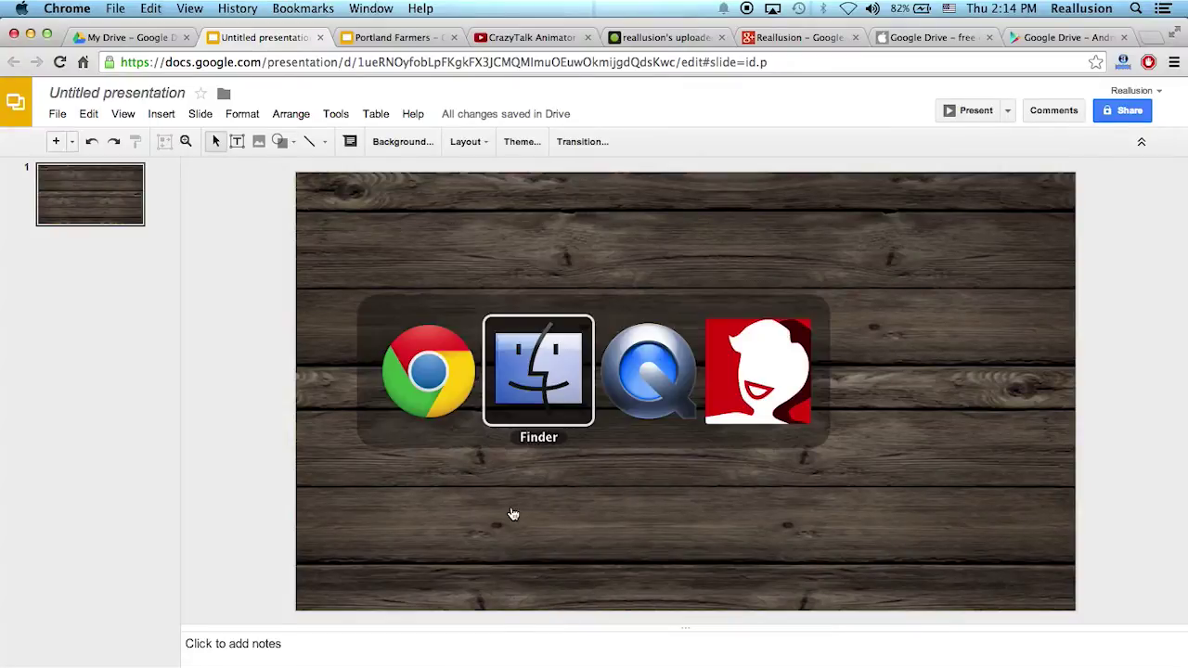
pyautogui.click(787, 470)
pyautogui.moveTo(822, 346); pyautogui.dragTo(380, 372)
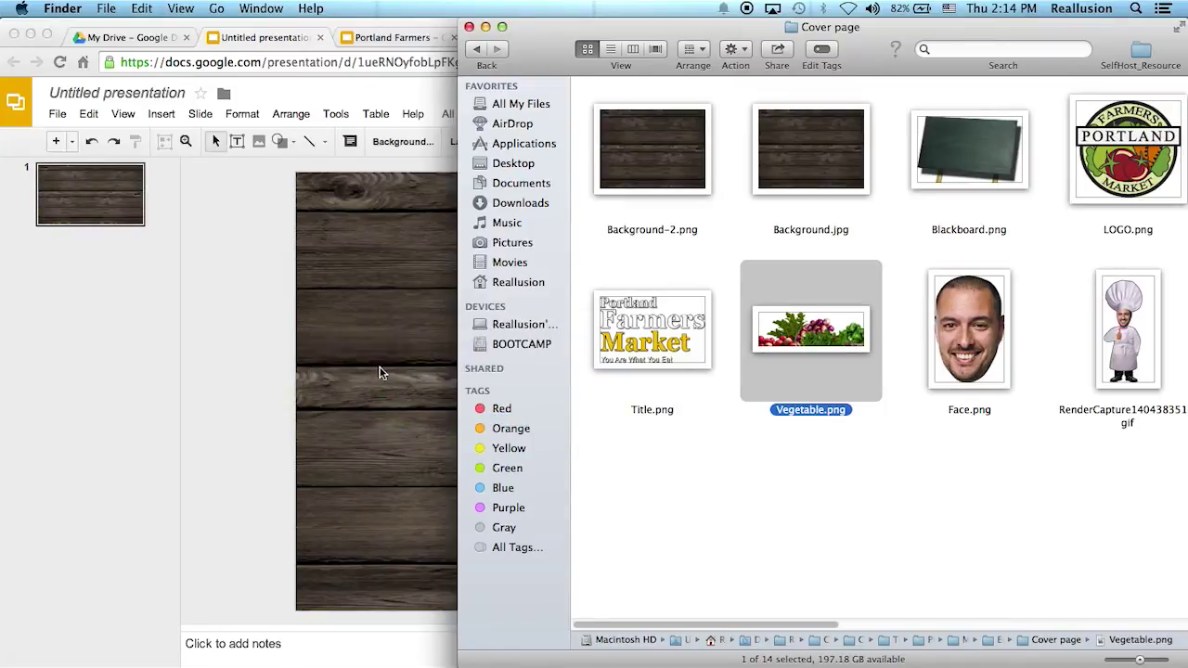
pyautogui.click(411, 343)
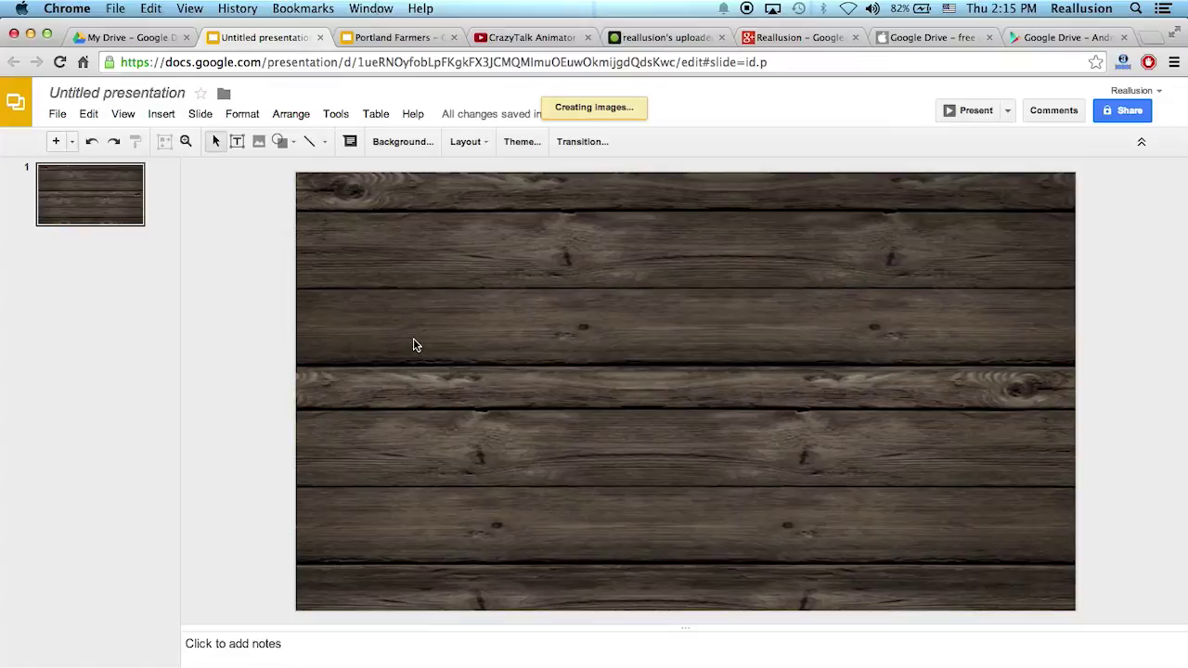
pyautogui.moveTo(413, 345); pyautogui.dragTo(758, 475)
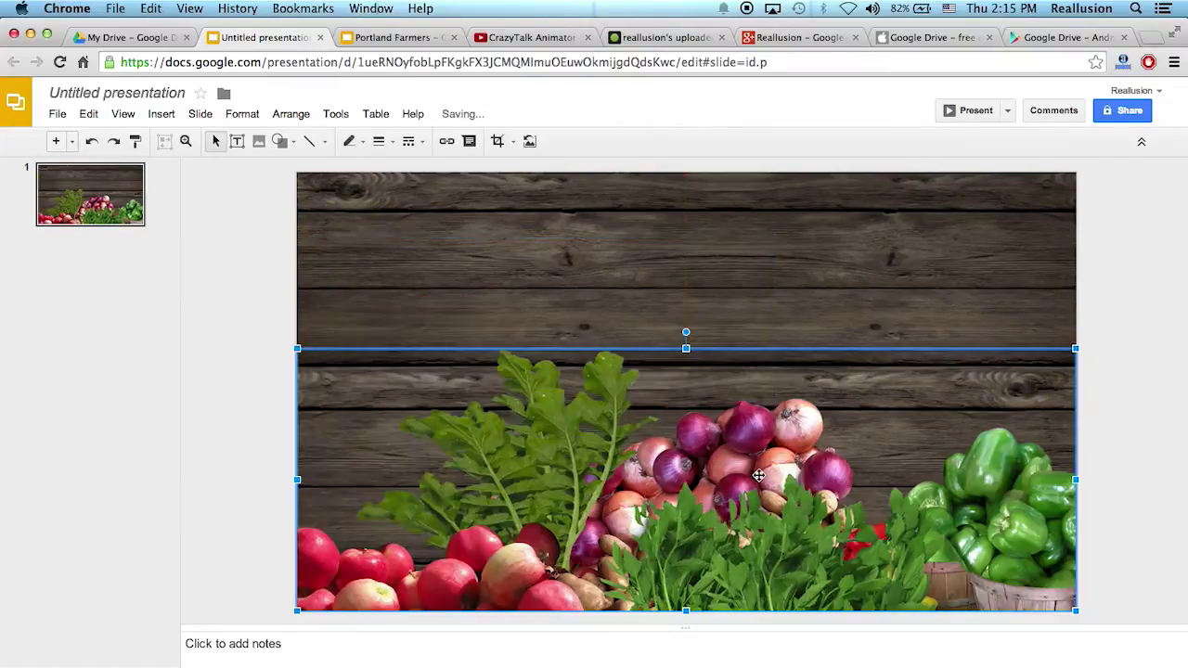
# Insert LOGO.png from the Cover page folder and place it in the slide's upper area, above the green leaves.
pyautogui.press('super+Tab')
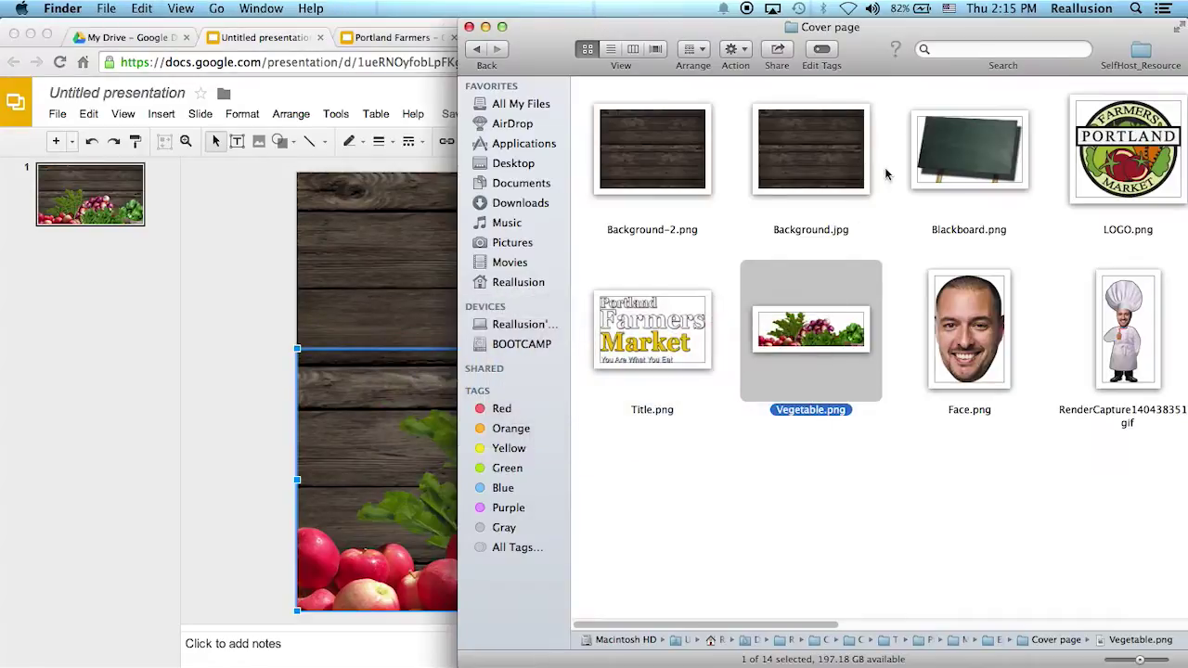
pyautogui.moveTo(1178, 165); pyautogui.dragTo(365, 246)
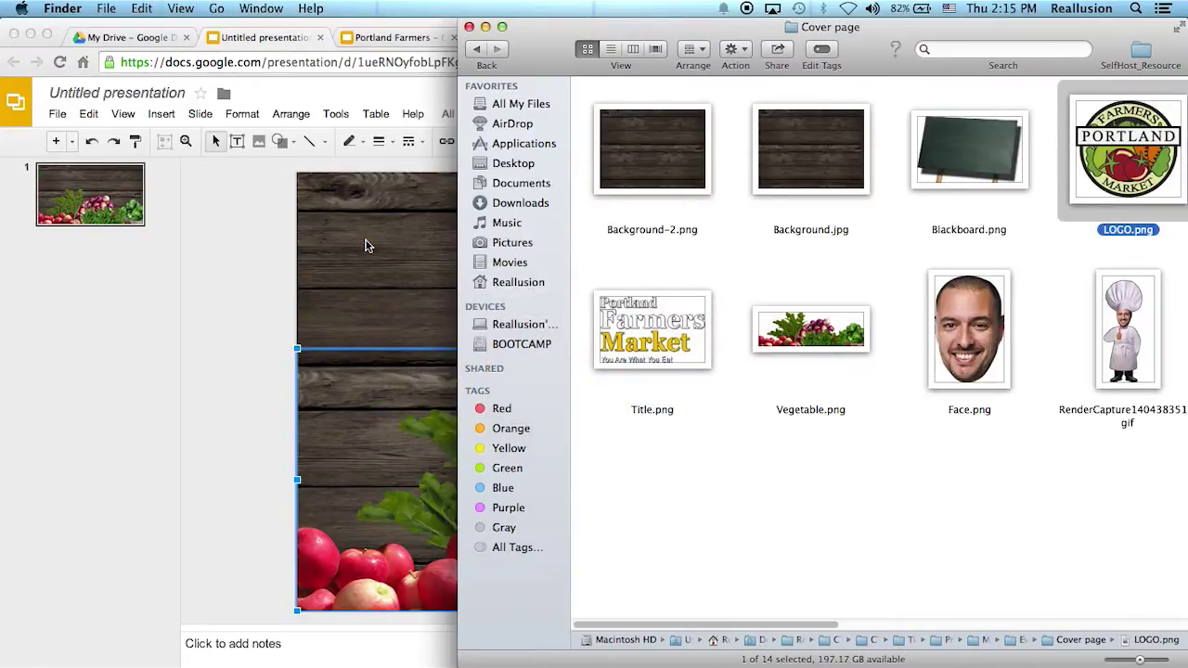
pyautogui.click(422, 264)
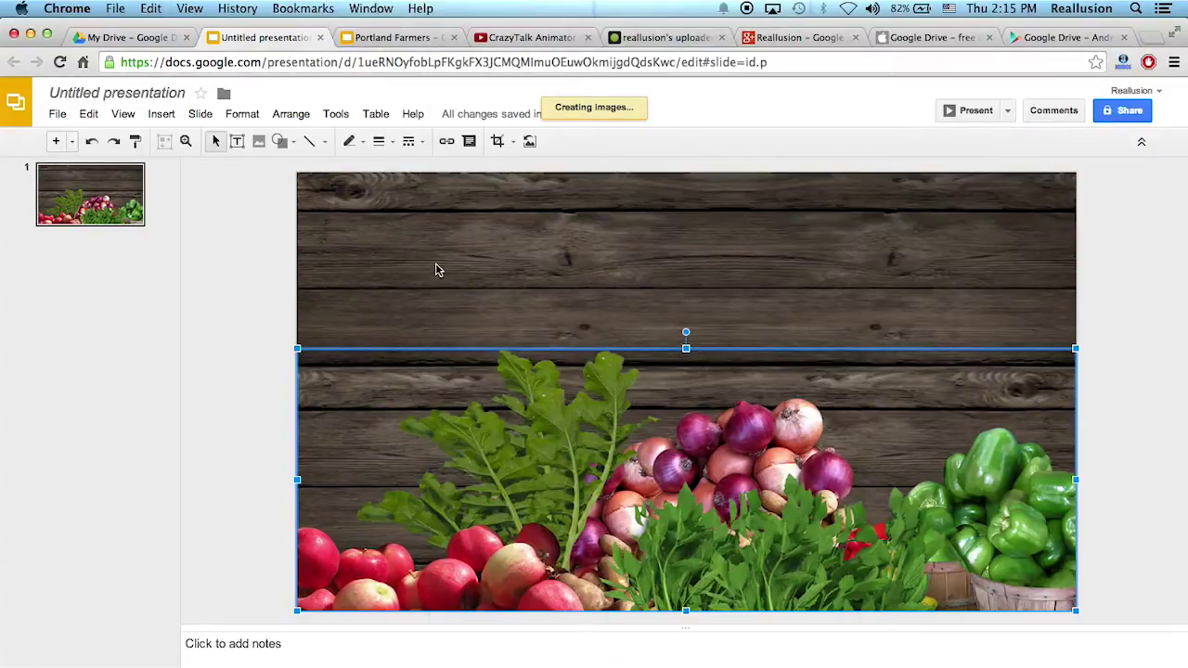
pyautogui.moveTo(397, 252); pyautogui.dragTo(551, 299)
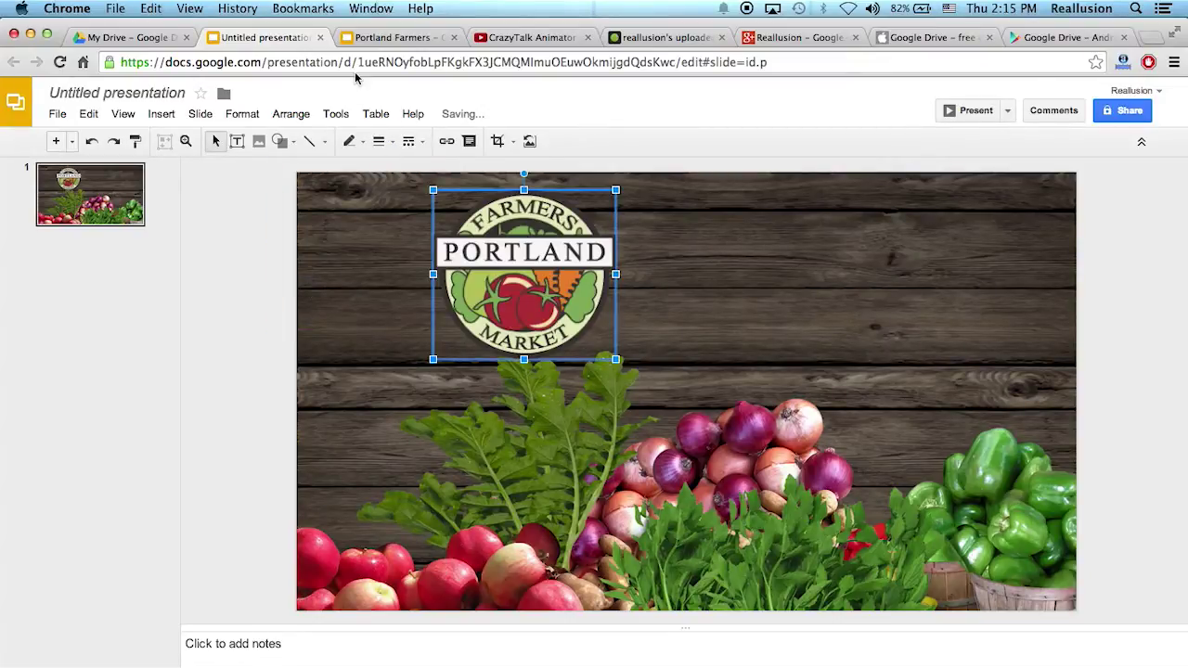
# Close the untitled presentation, switch to the Portland Farmers presentation and examine the animated chef image on its cover slide.
pyautogui.click(321, 38)
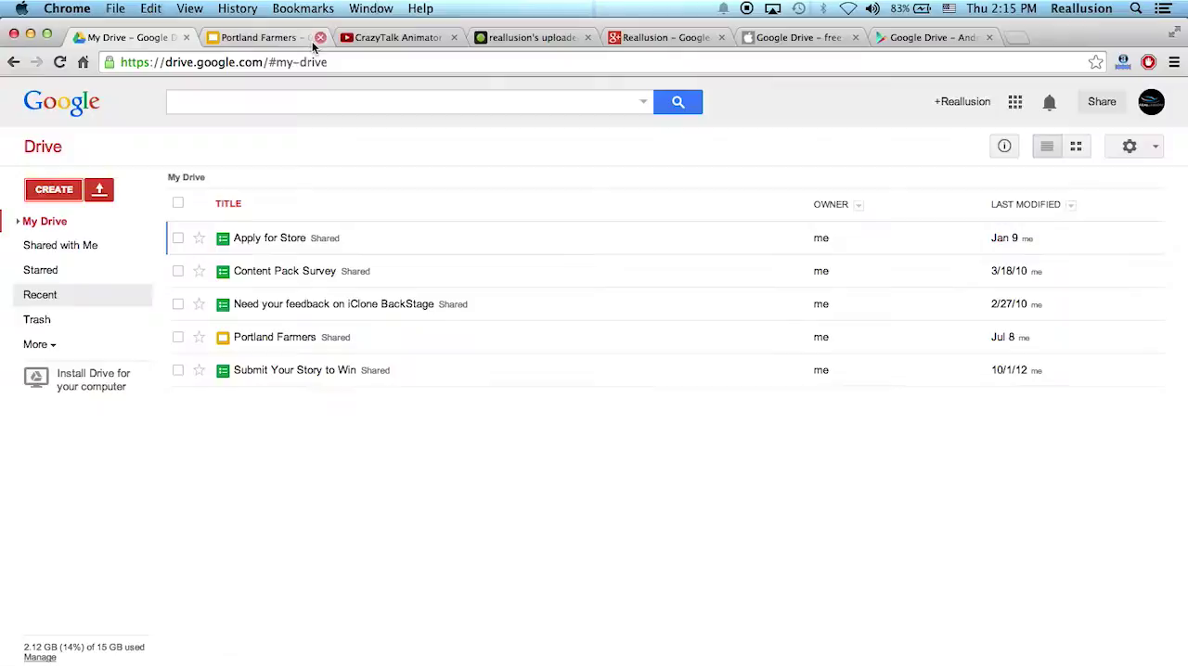
pyautogui.click(286, 43)
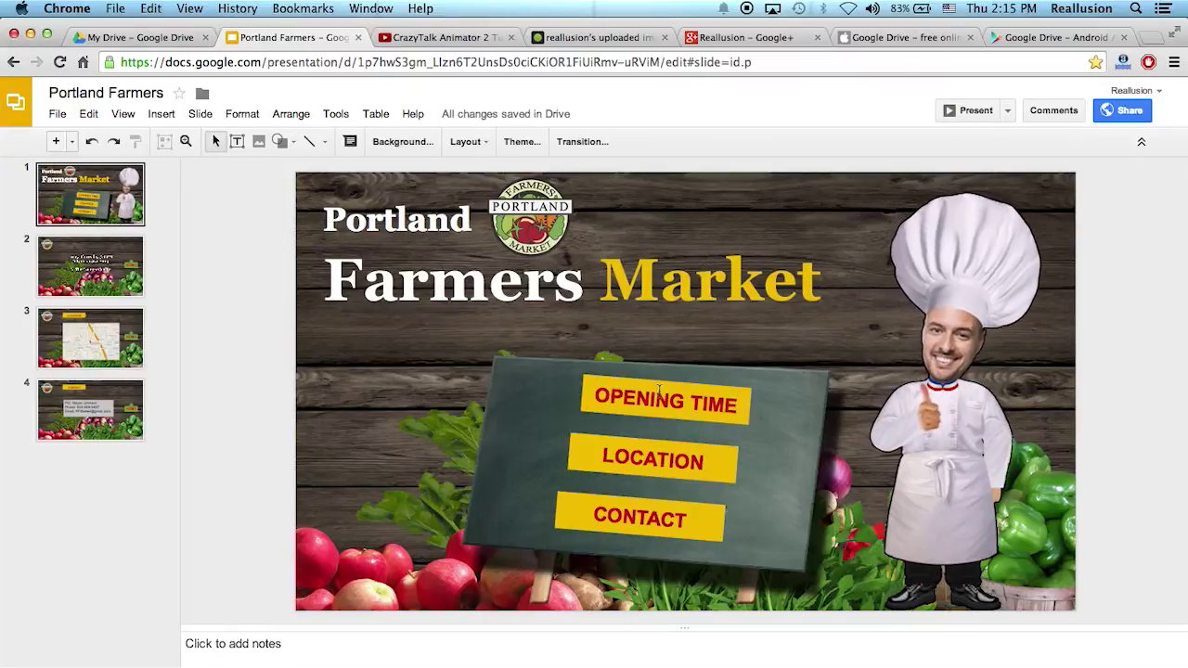
pyautogui.click(890, 406)
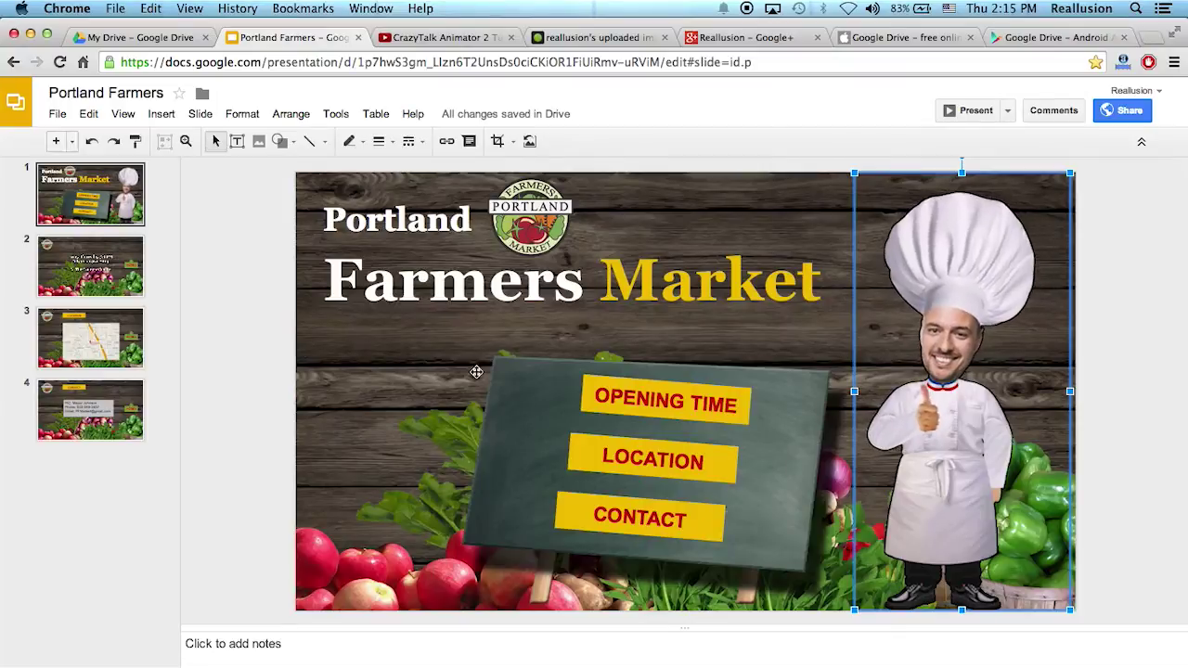
pyautogui.click(274, 234)
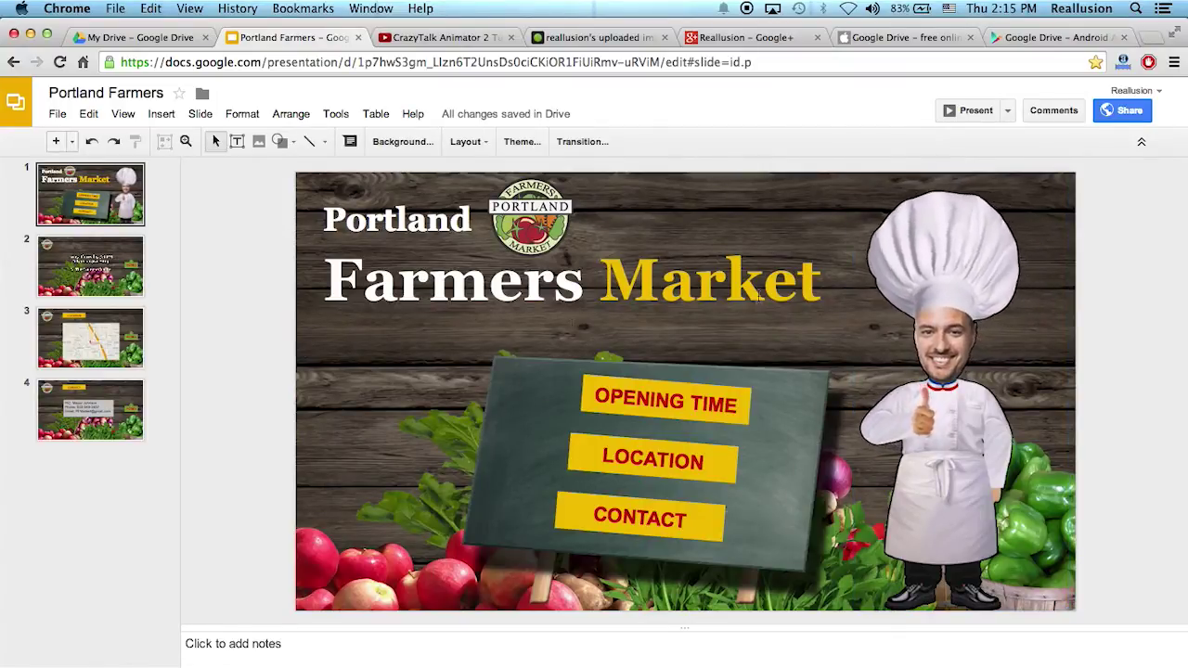
# Review slides 2, 3 and 4 of the Portland Farmers presentation and return to slide 1.
pyautogui.click(82, 262)
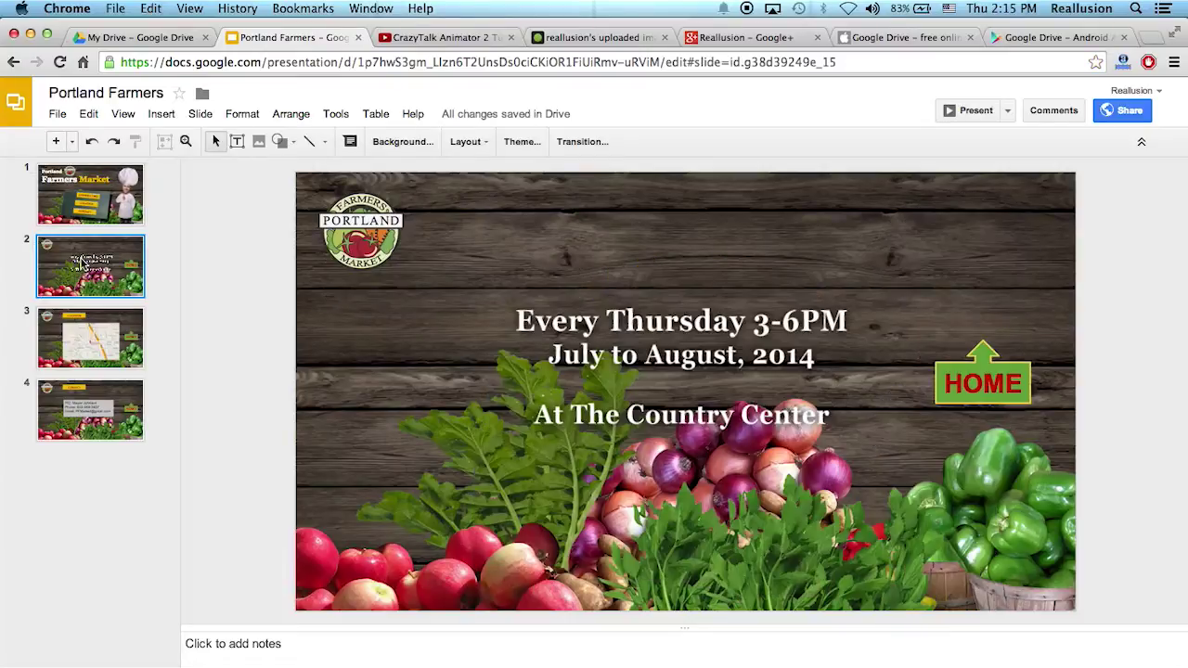
pyautogui.click(59, 330)
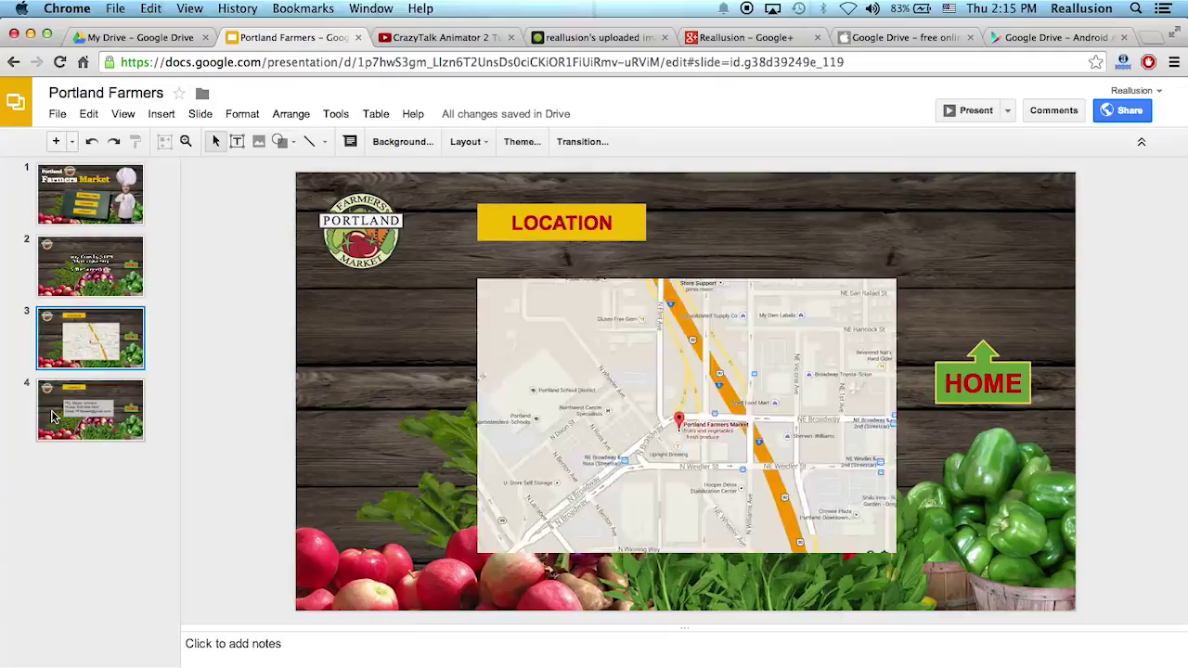
pyautogui.click(53, 417)
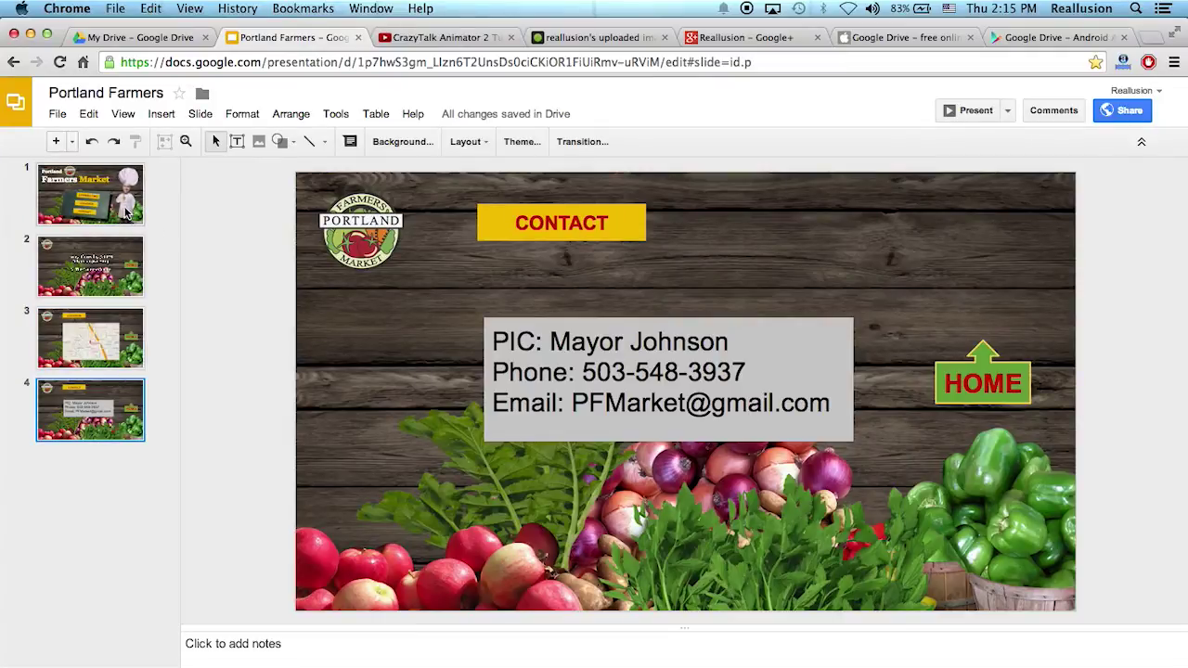
pyautogui.click(127, 213)
# Inspect the slide links of the OPENING TIME, LOCATION and CONTACT buttons on slide 1.
pyautogui.click(732, 388)
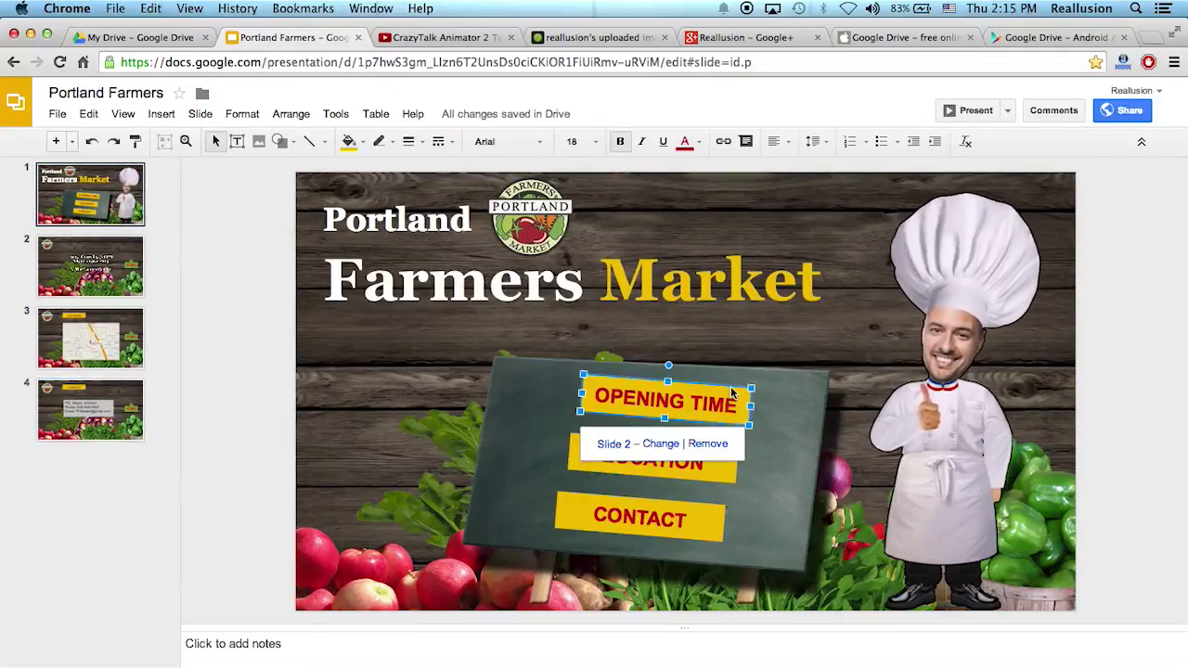
pyautogui.rightClick(732, 392)
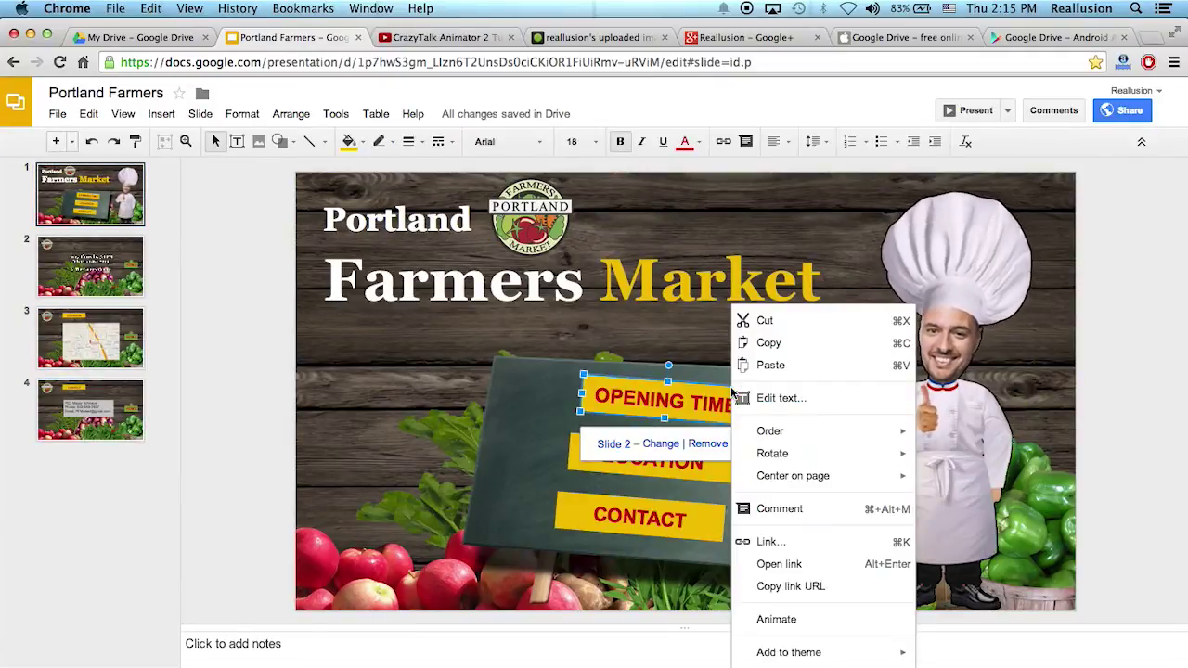
pyautogui.click(772, 543)
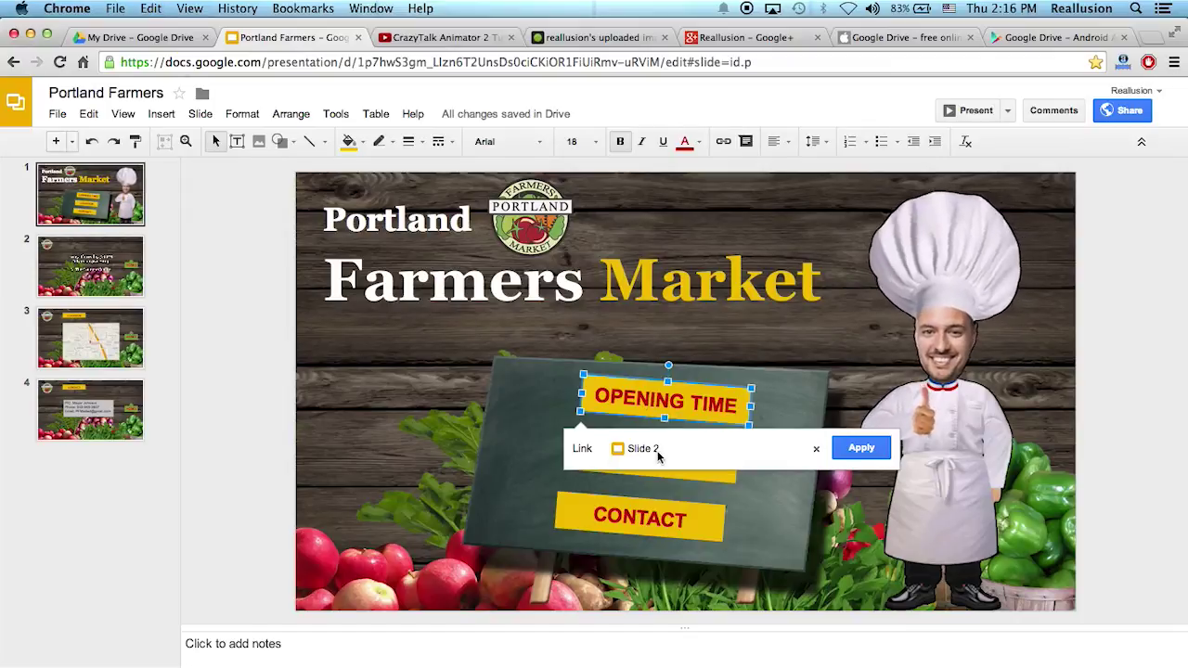
pyautogui.click(712, 479)
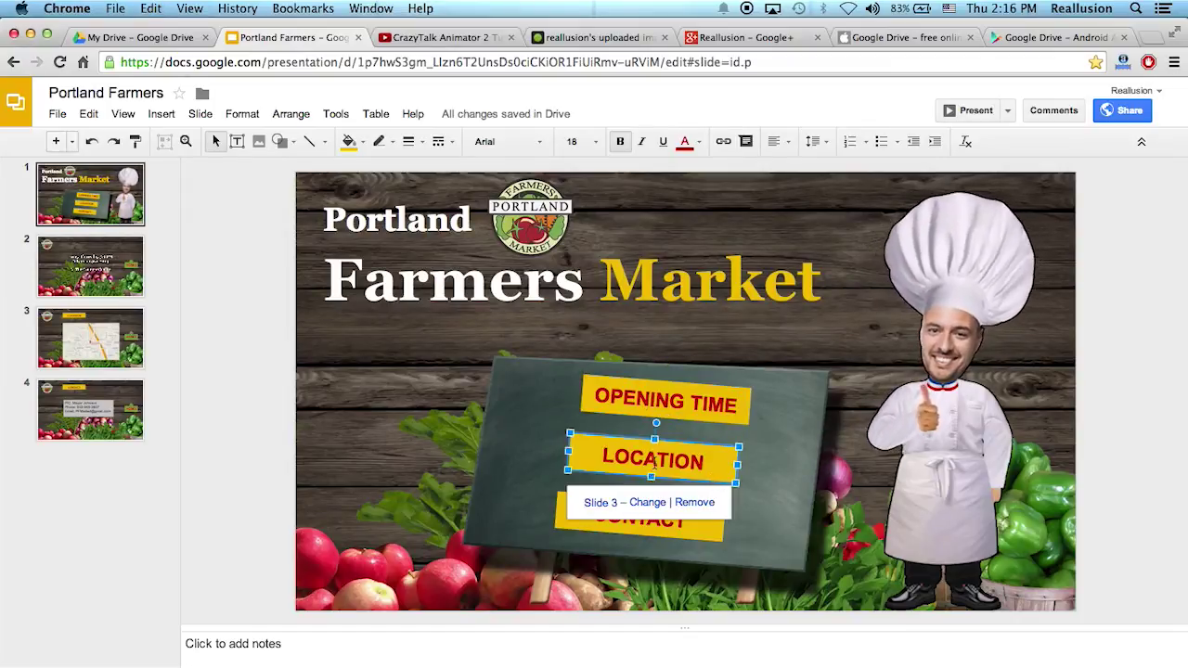
pyautogui.click(677, 535)
pyautogui.click(1128, 310)
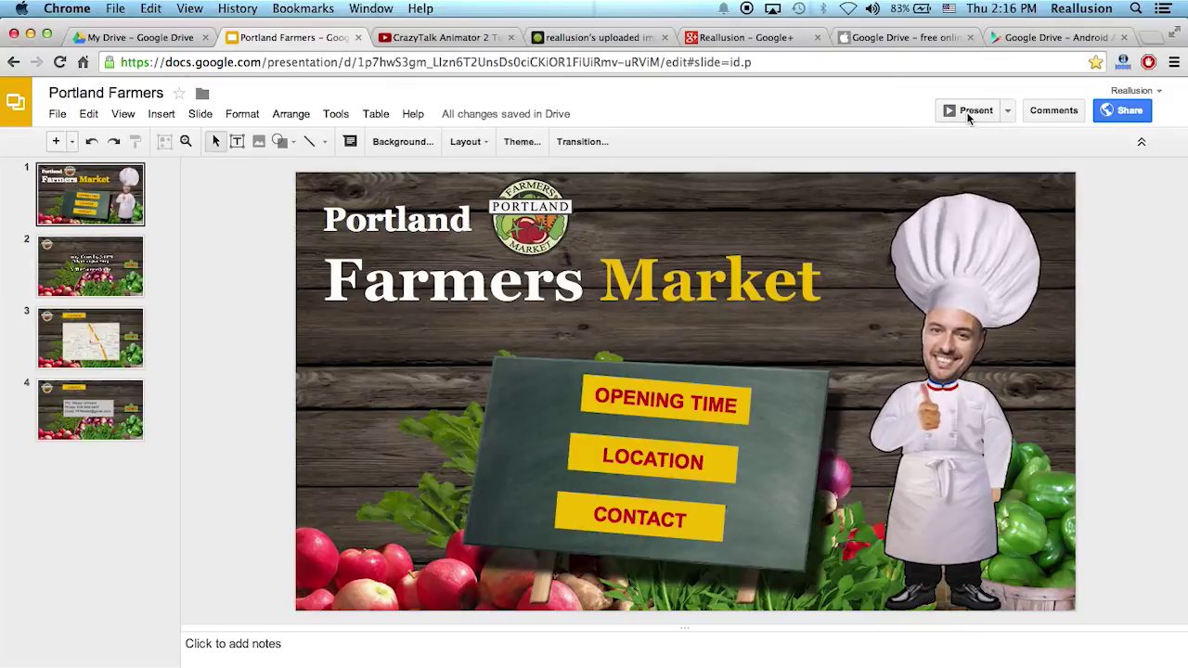
# Switch to the Reallusion Google+ page and view the Animated Banner for Google Docs post's embedded presentation full screen.
pyautogui.click(787, 42)
pyautogui.scroll(-3, 499, 307)
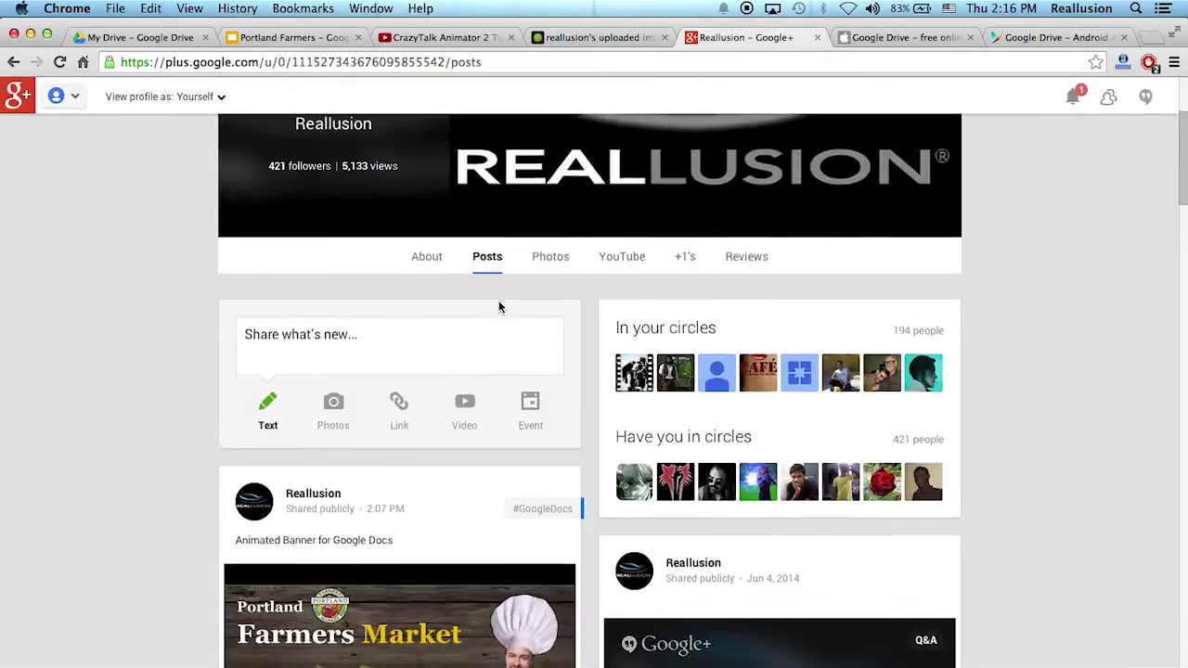
pyautogui.scroll(-5, 498, 307)
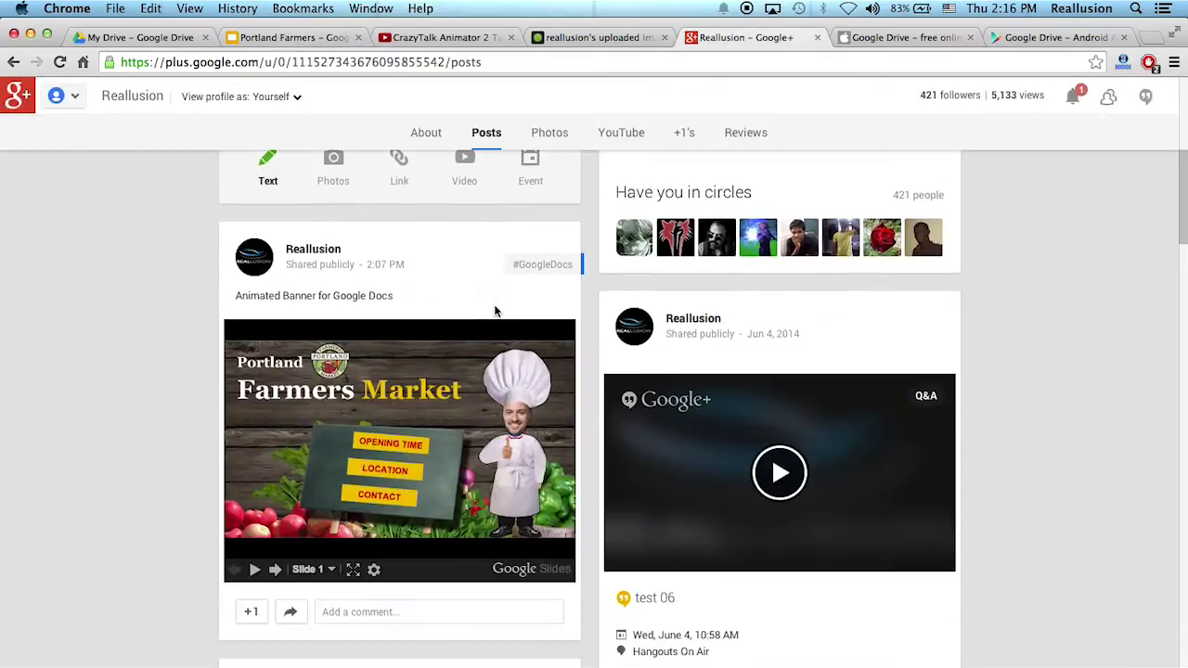
pyautogui.click(351, 569)
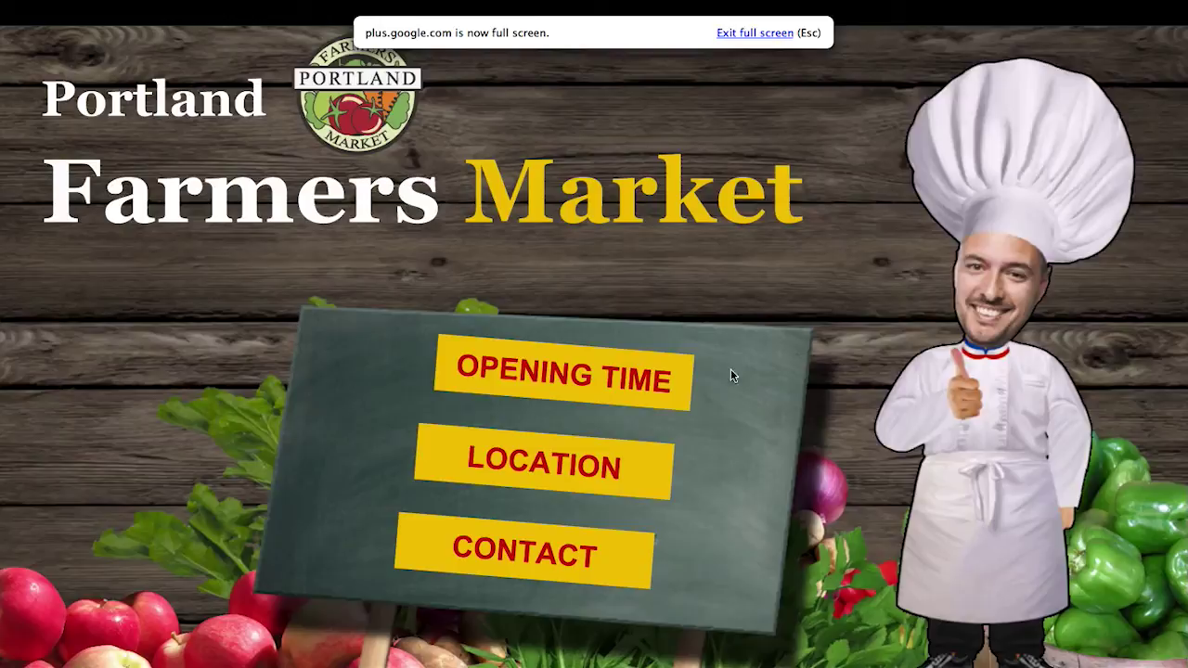
# Test the LOCATION, OPENING TIME and CONTACT buttons in the full-screen banner, going back through HOME each time.
pyautogui.click(560, 461)
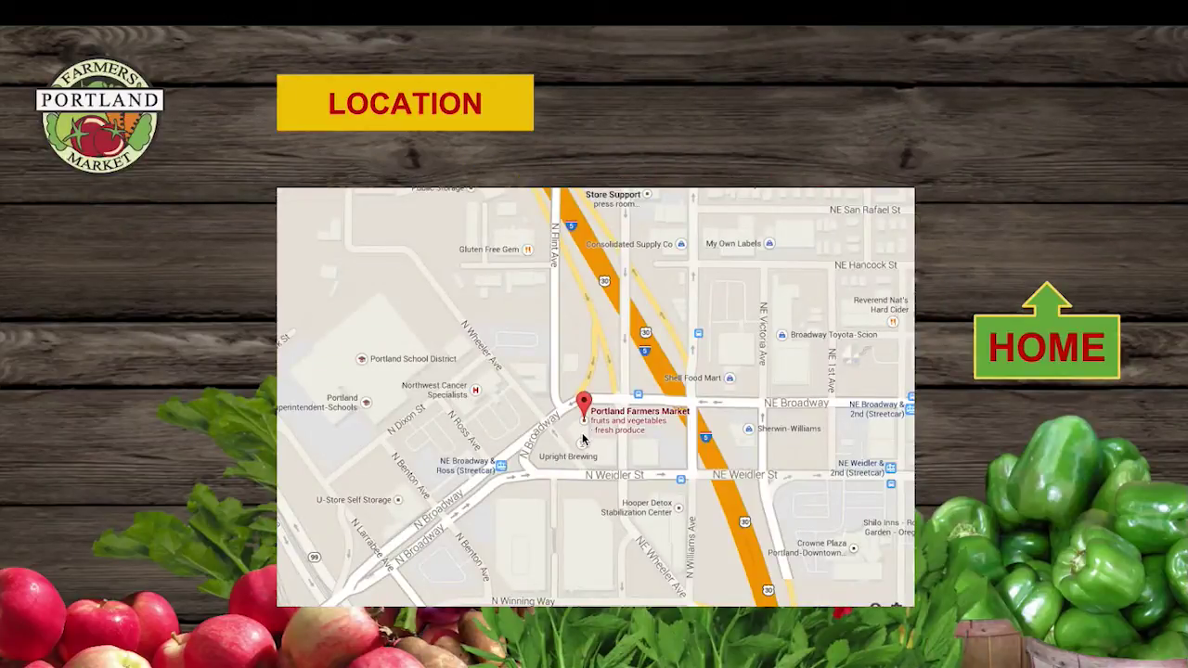
pyautogui.click(1052, 348)
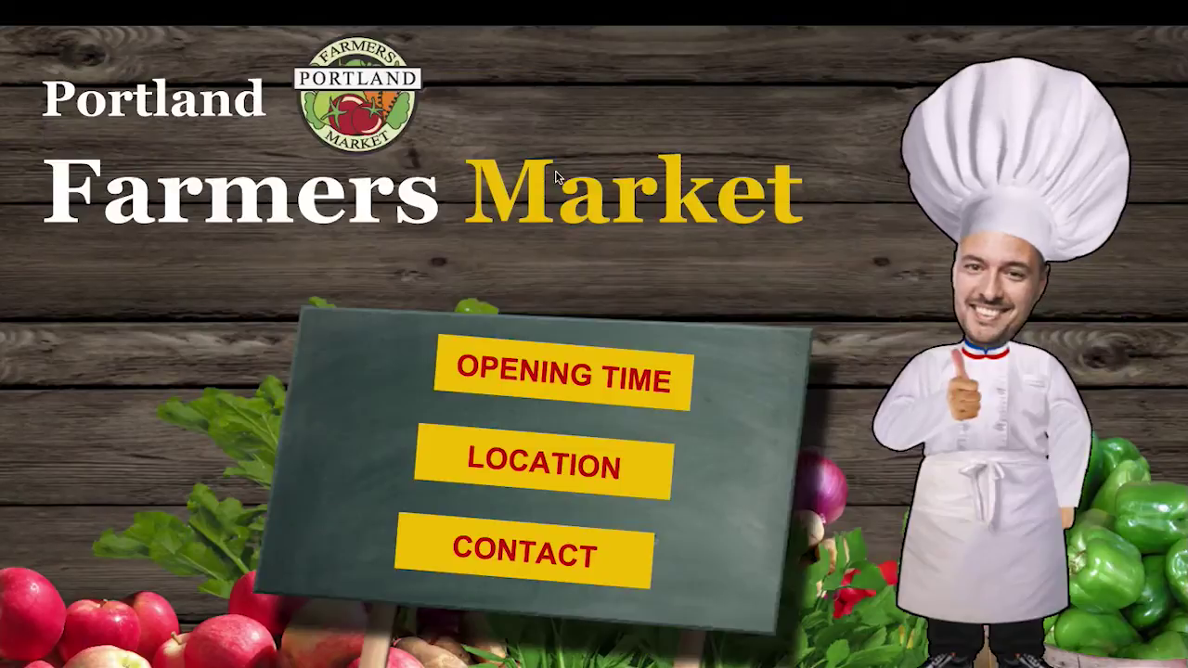
pyautogui.click(555, 387)
pyautogui.click(1061, 351)
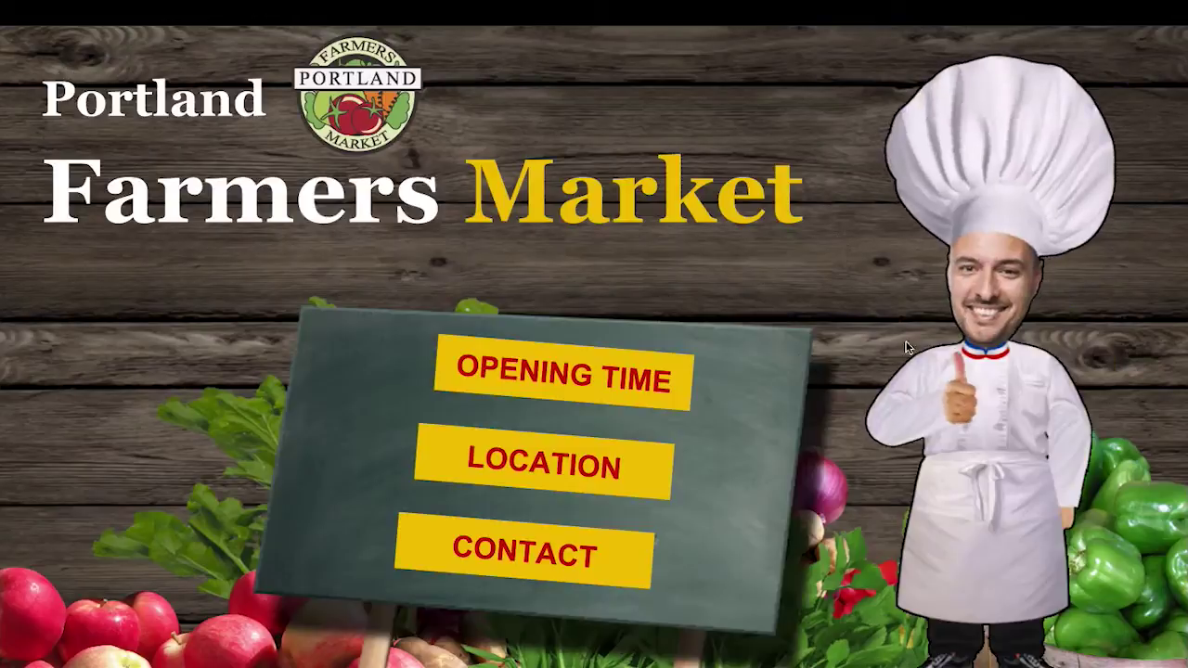
pyautogui.click(589, 551)
pyautogui.click(1016, 349)
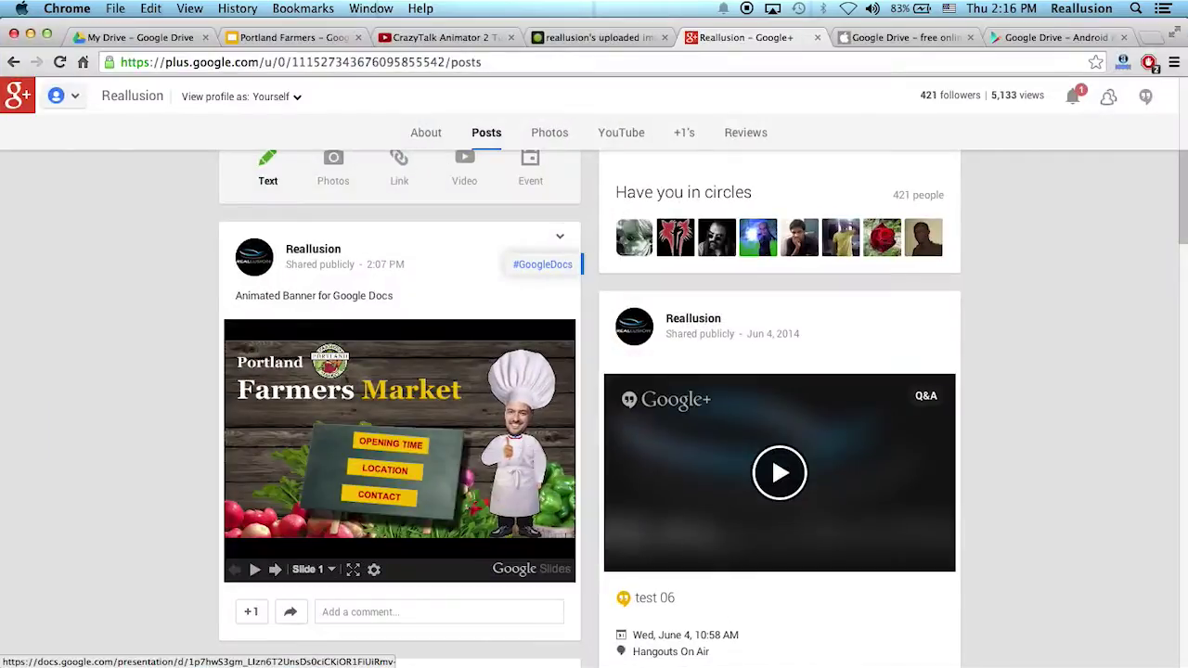
# Return to the Portland Farmers presentation and select the animated chef image on slide 1.
pyautogui.scroll(4, 1016, 349)
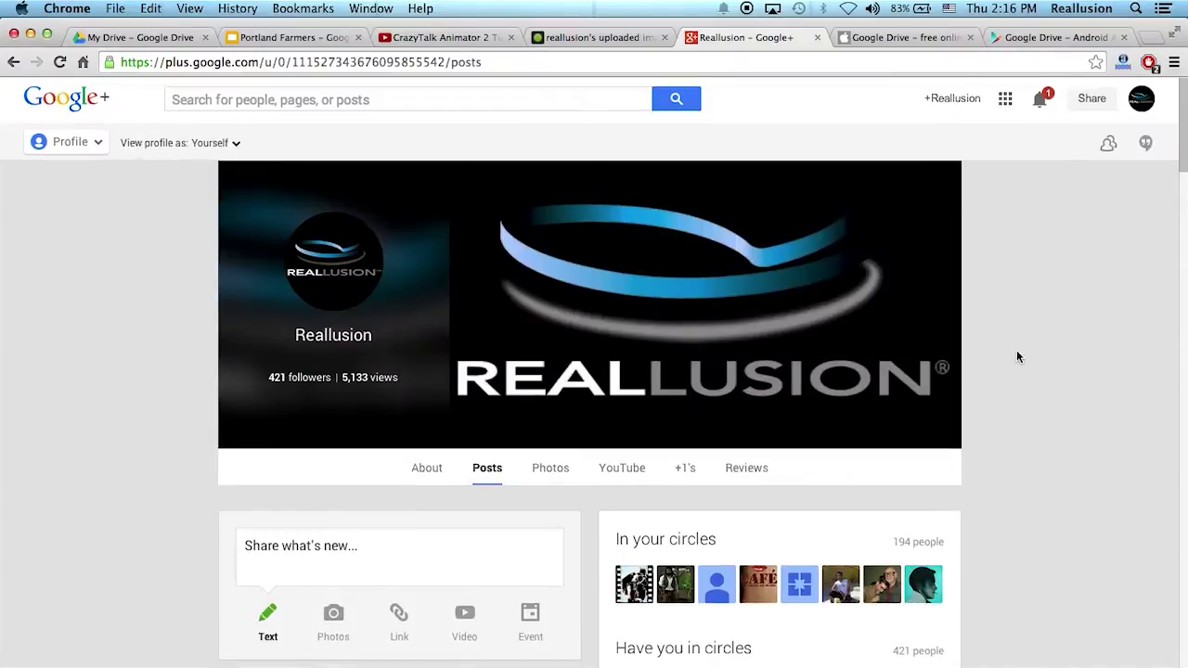
pyautogui.scroll(-1, 715, 218)
pyautogui.click(307, 38)
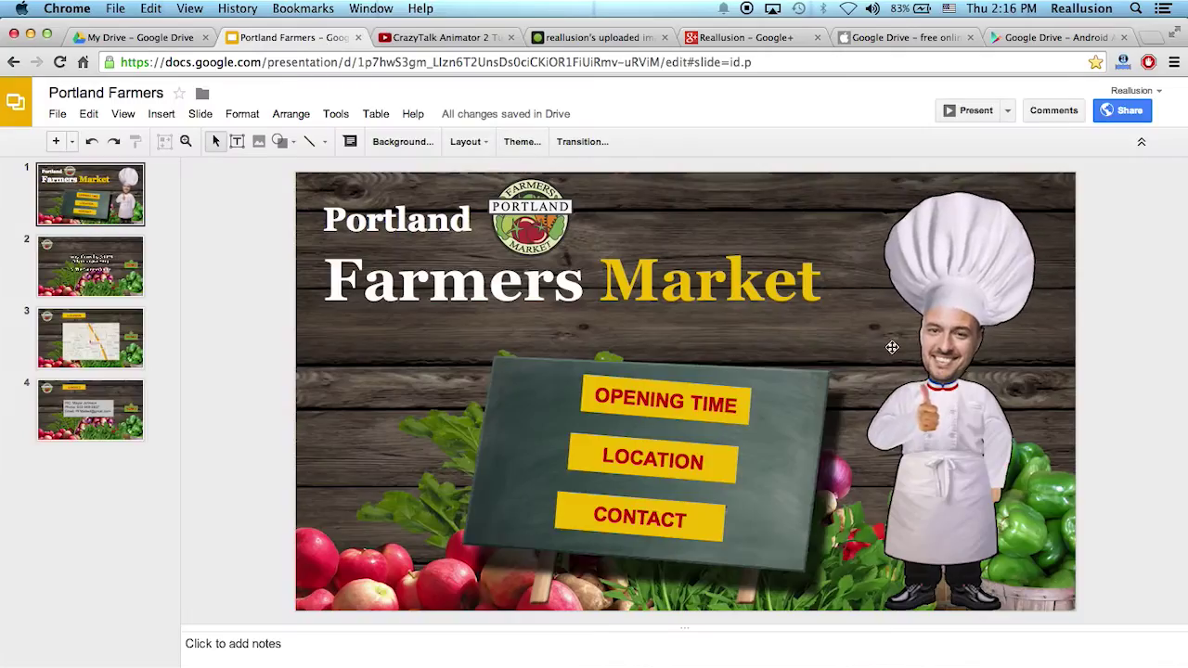
pyautogui.click(944, 399)
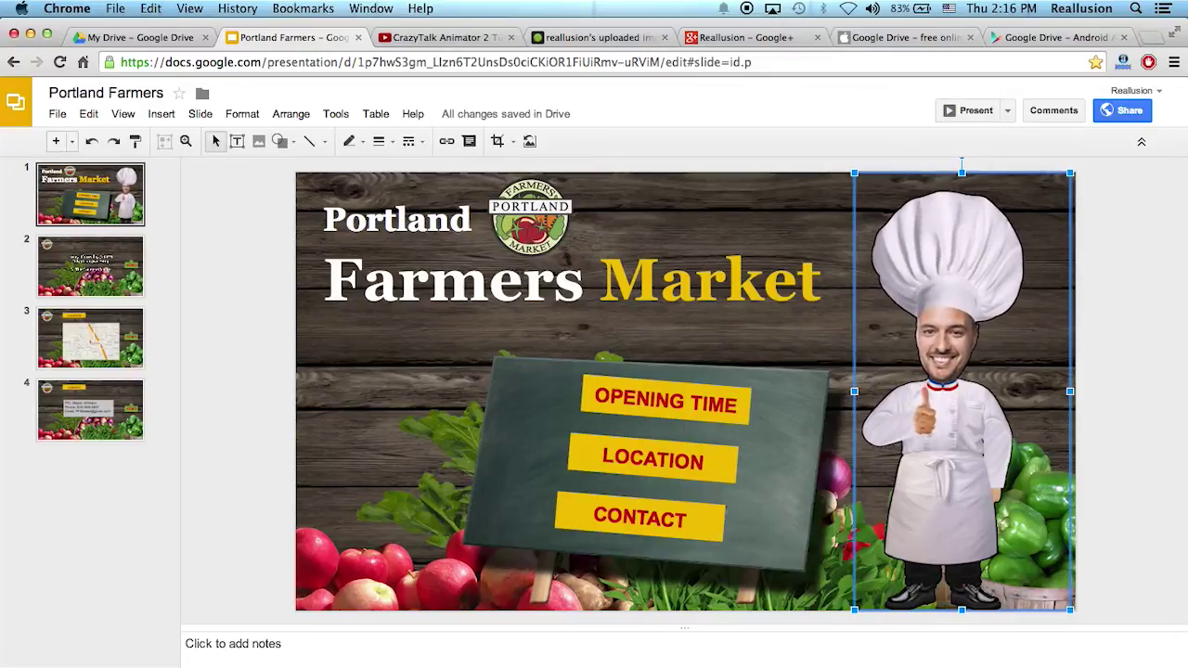
# Switch to CrazyTalk Animator 2, add the Chef character from Common Folks 2 to the stage and open it in the Character Composer.
pyautogui.click(914, 665)
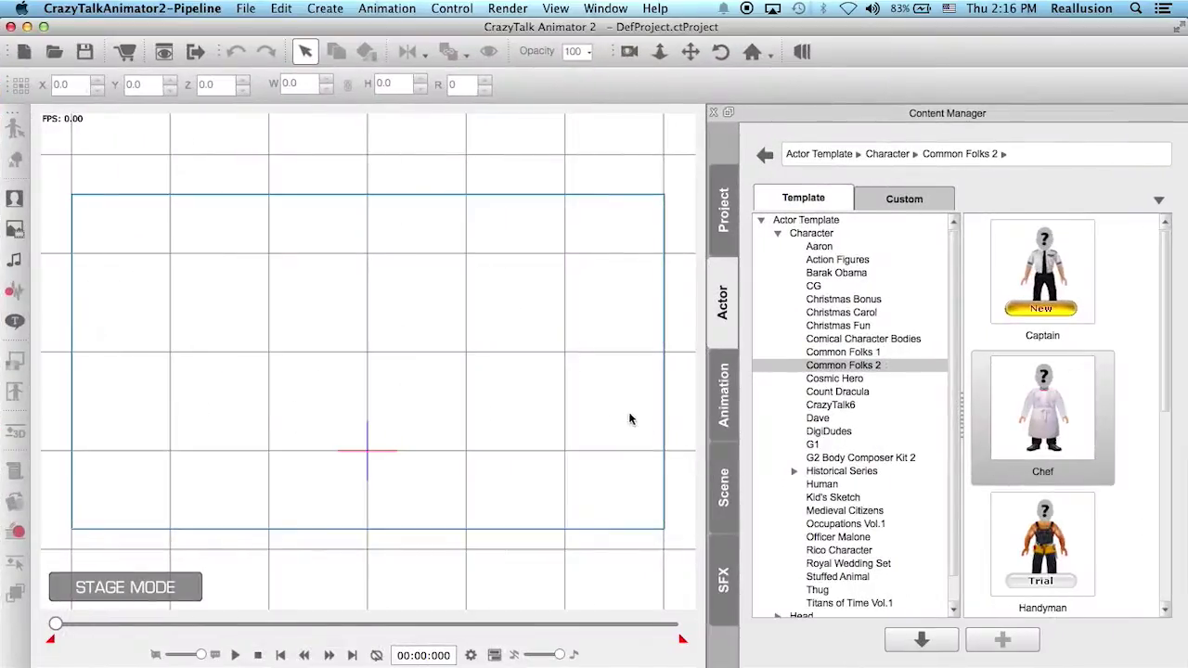
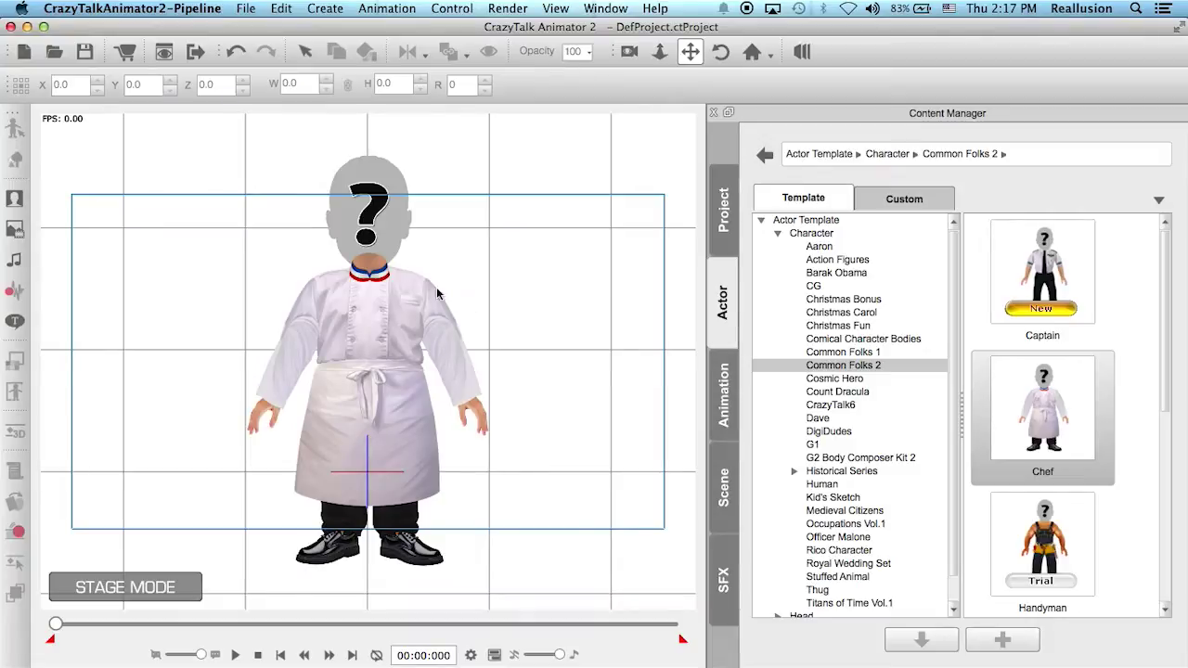
pyautogui.click(392, 288)
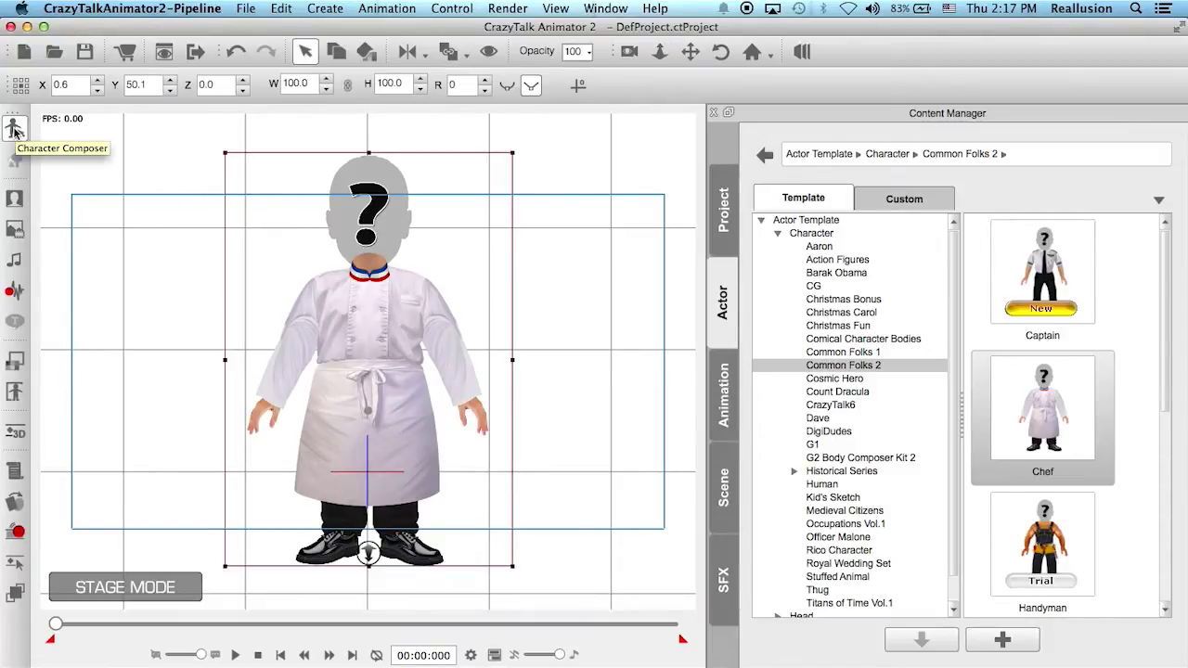
pyautogui.click(15, 130)
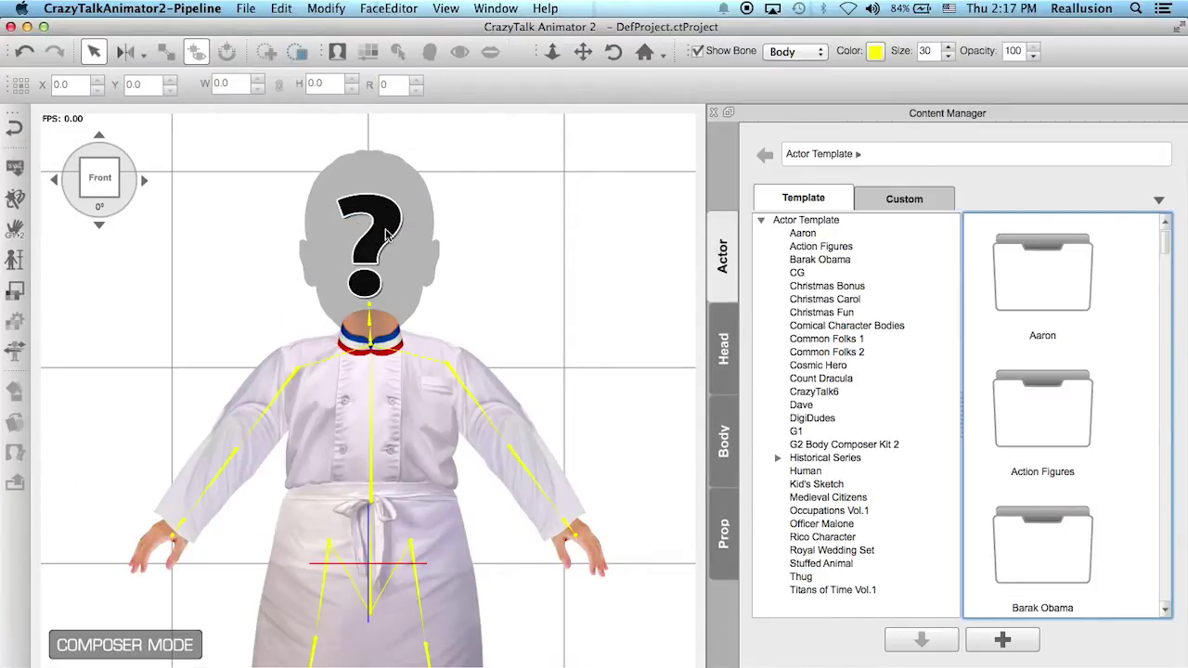
# Start a photo import for the chef's head without saving the current face, and browse to Tutorial 10's Presentation folder under CTA2 Tutorials.
pyautogui.click(338, 52)
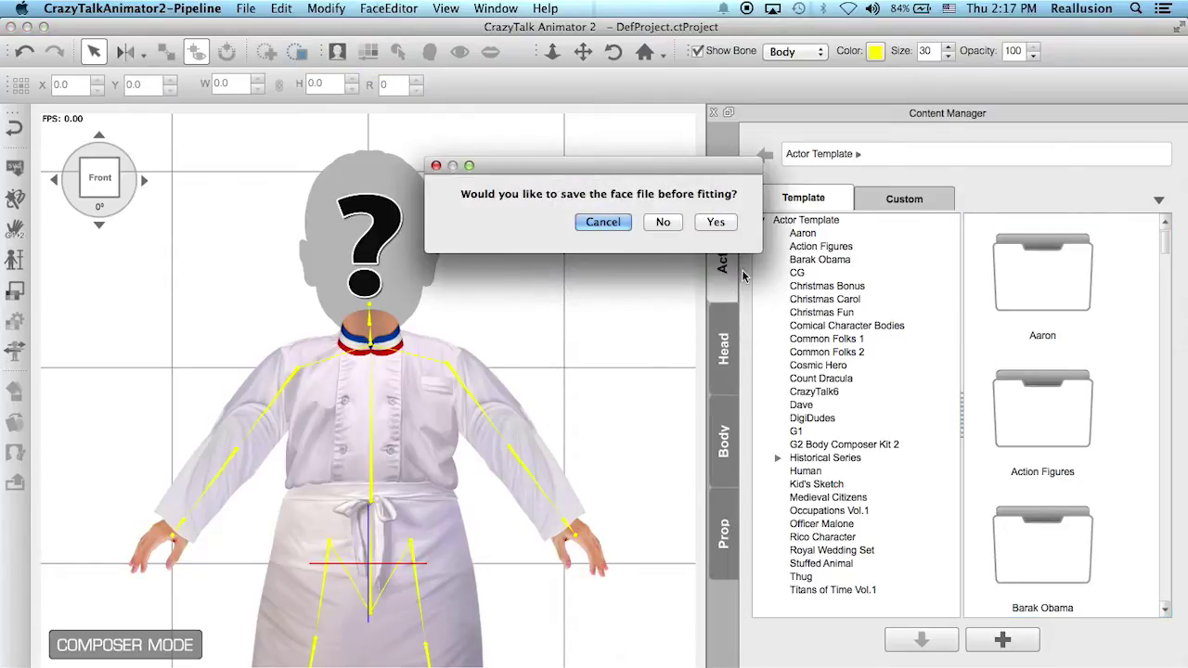
pyautogui.click(662, 222)
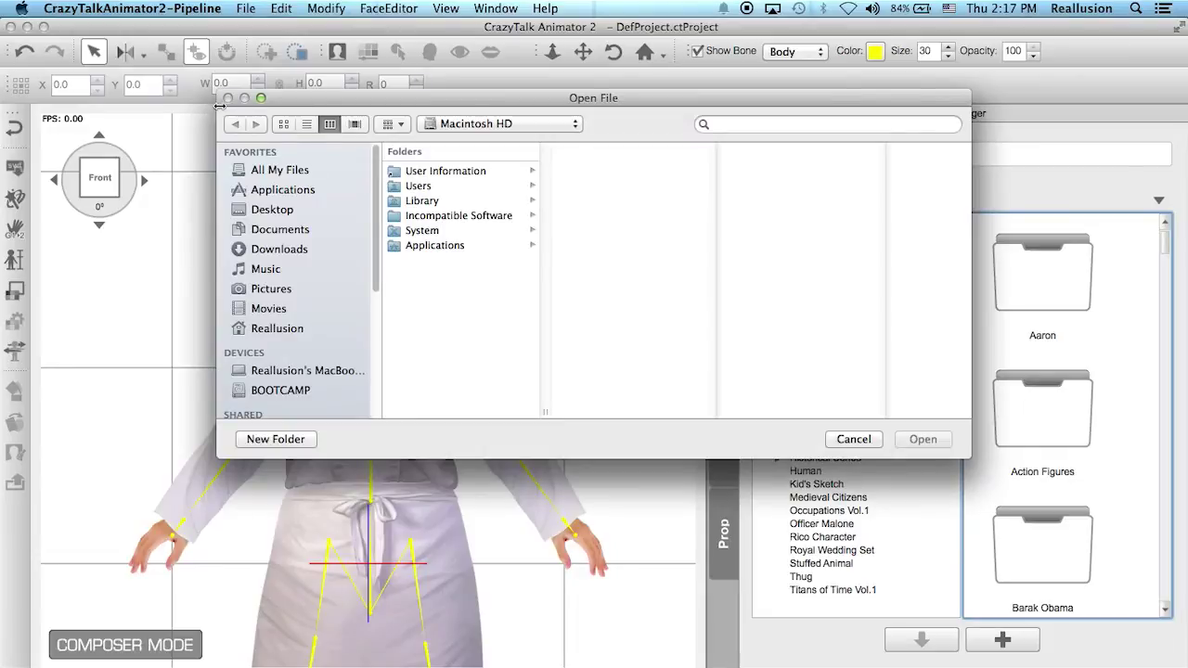
pyautogui.click(290, 232)
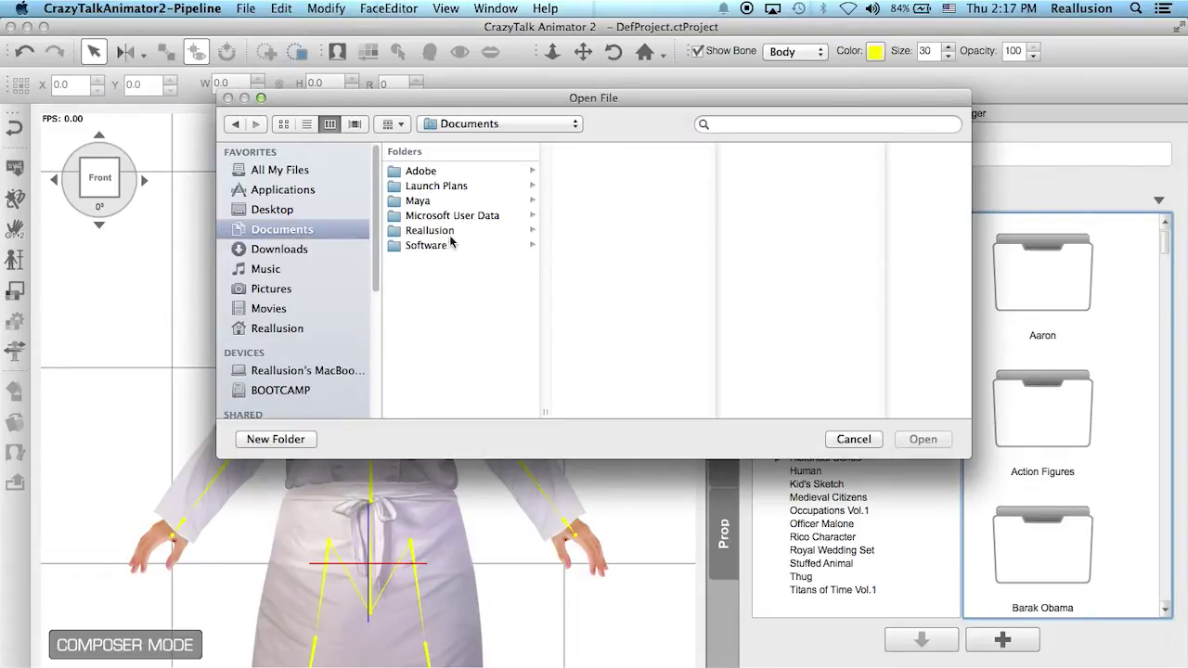
pyautogui.click(443, 233)
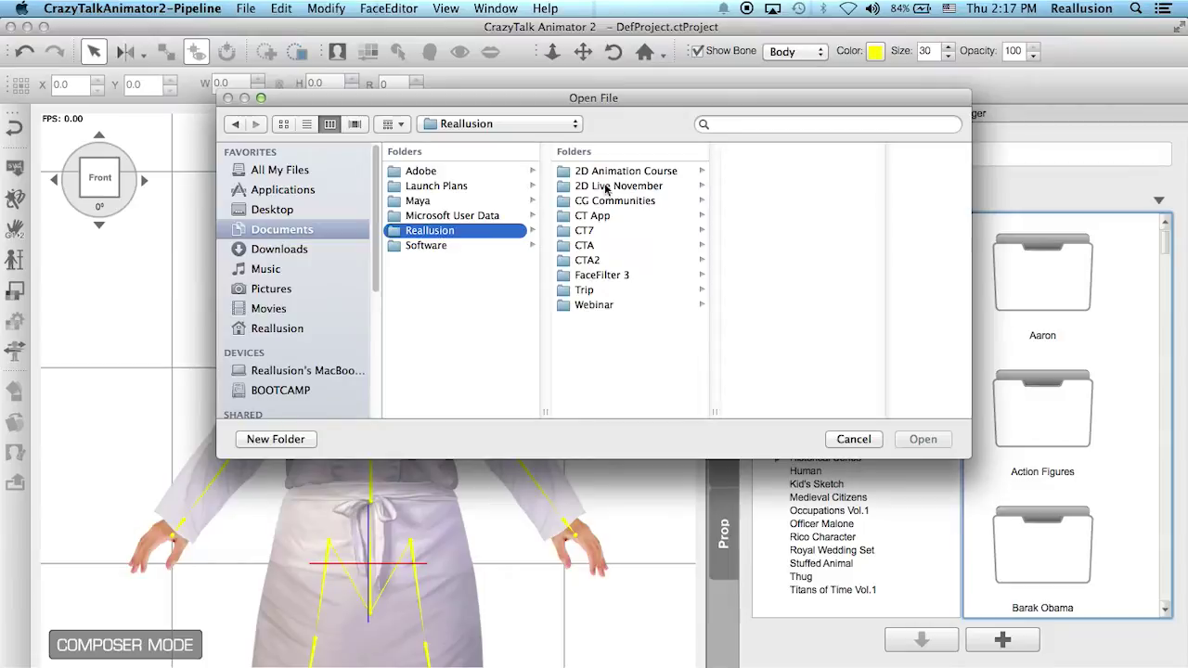
pyautogui.click(602, 263)
pyautogui.click(794, 200)
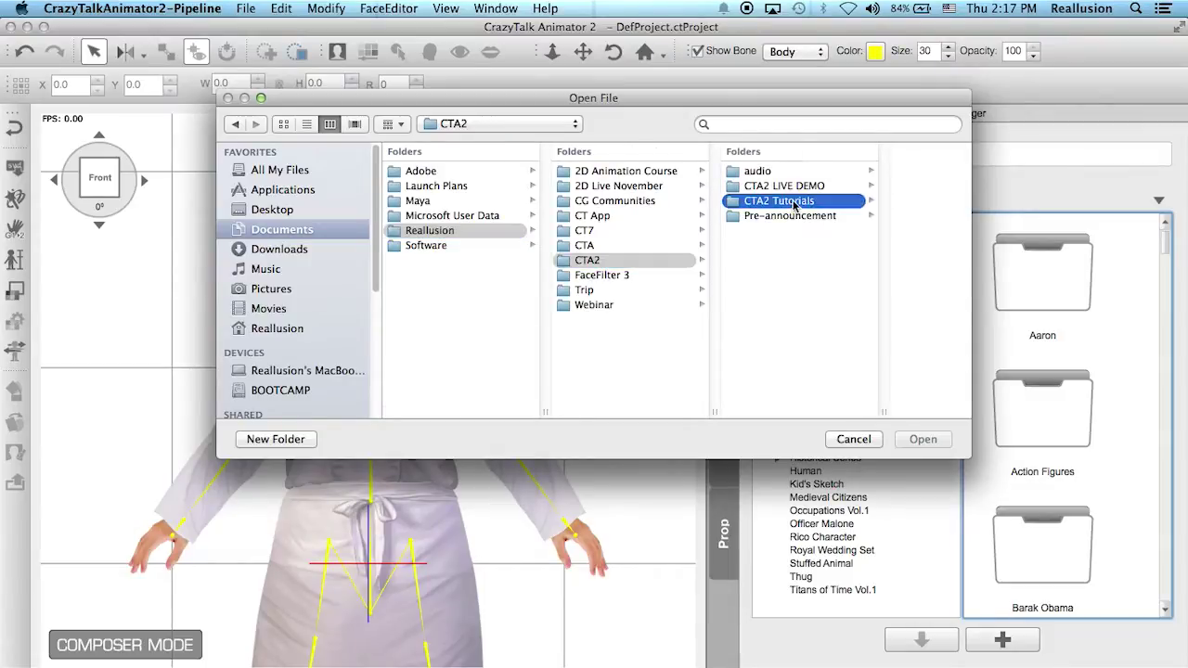
pyautogui.click(882, 305)
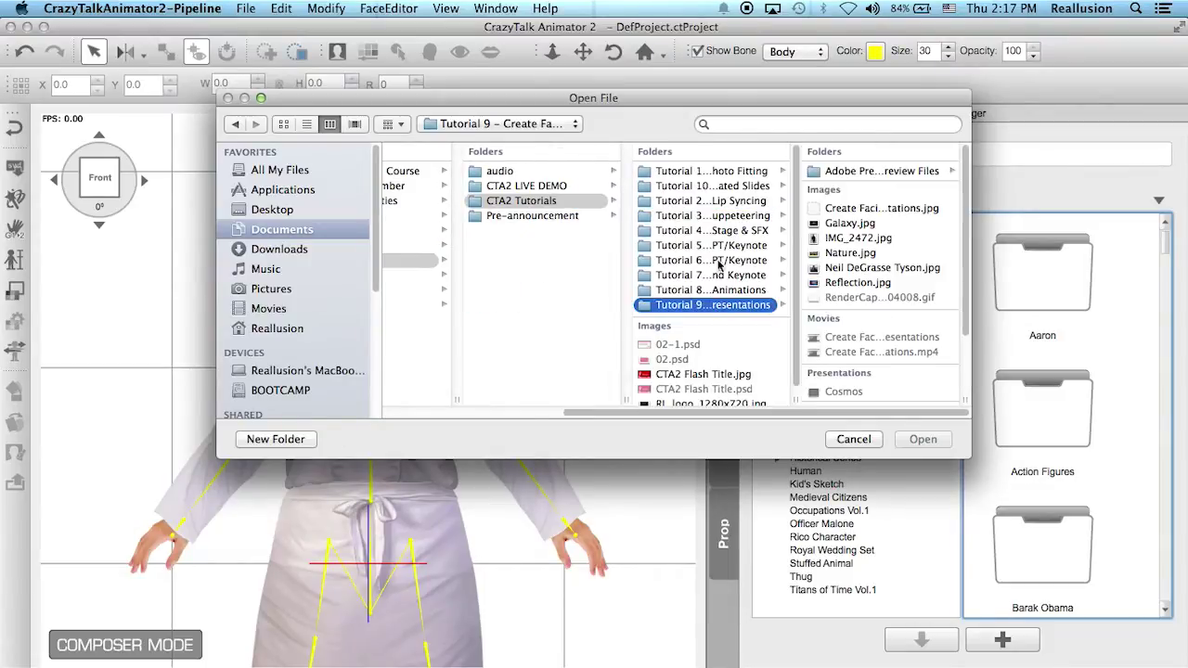
pyautogui.click(712, 187)
pyautogui.click(870, 174)
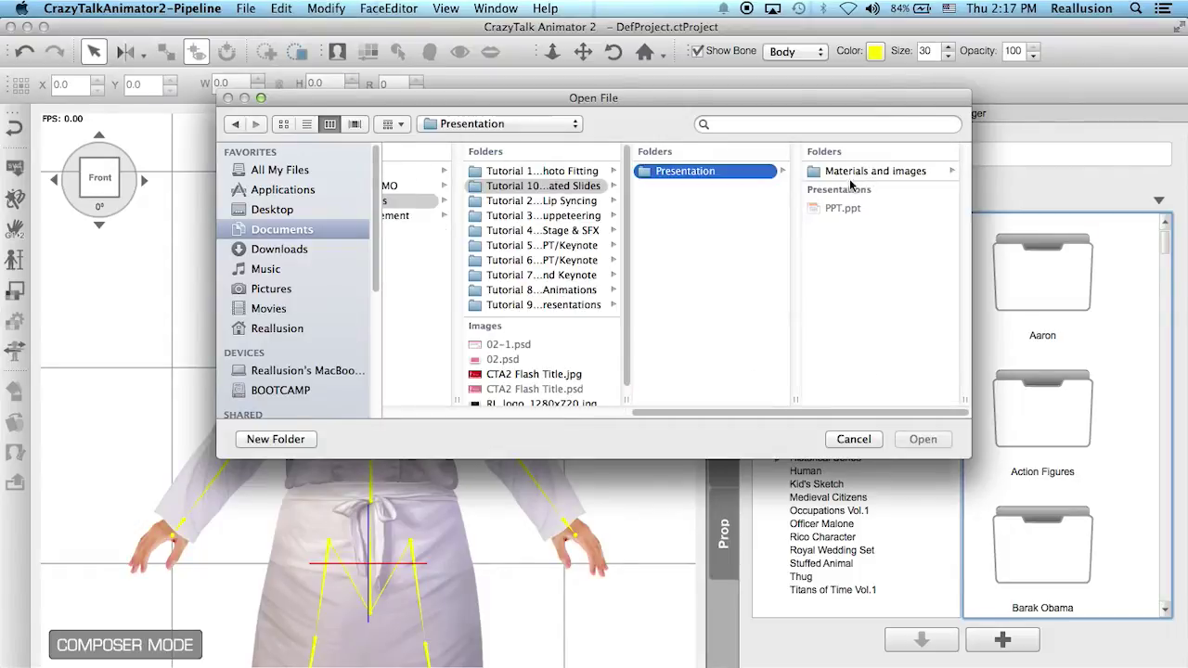
# Load Face.png from the Cover page folder under Materials and images, Event Promotion, as the chef's face image.
pyautogui.click(849, 173)
pyautogui.click(847, 175)
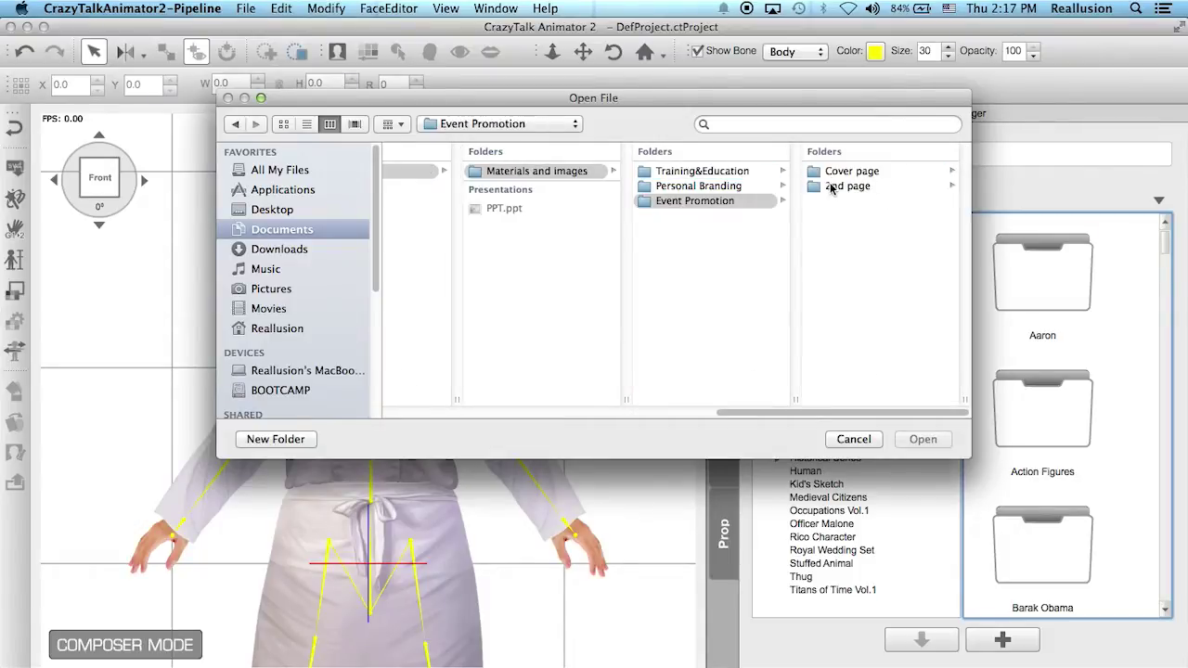
pyautogui.click(817, 188)
pyautogui.click(687, 173)
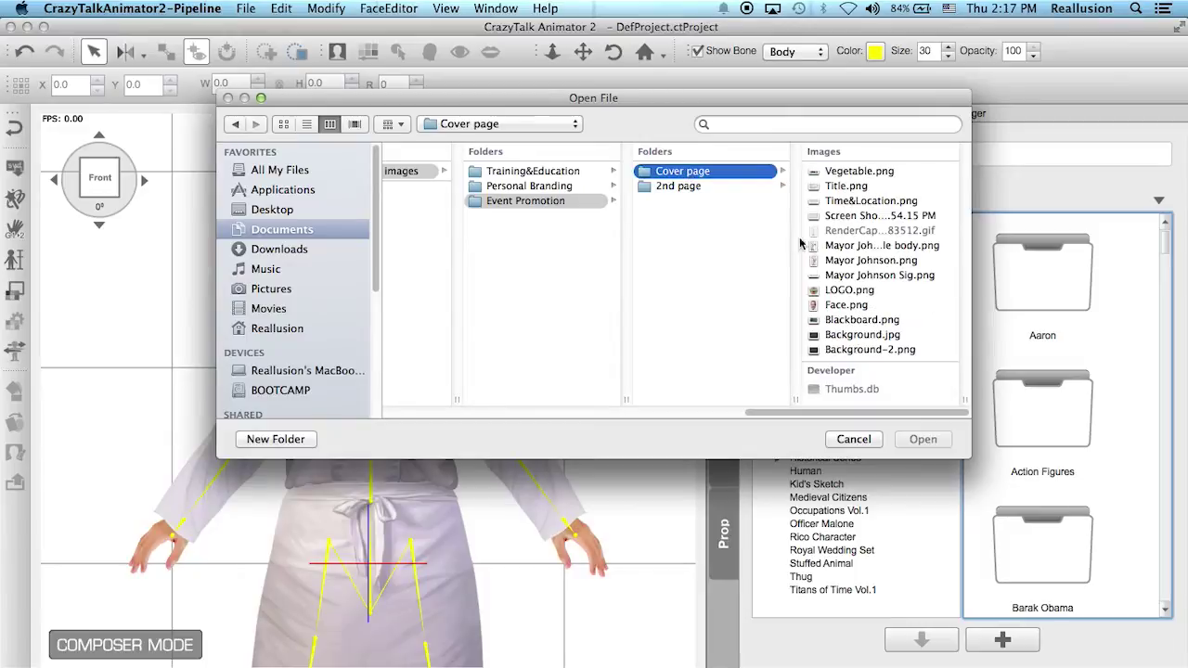
pyautogui.click(846, 305)
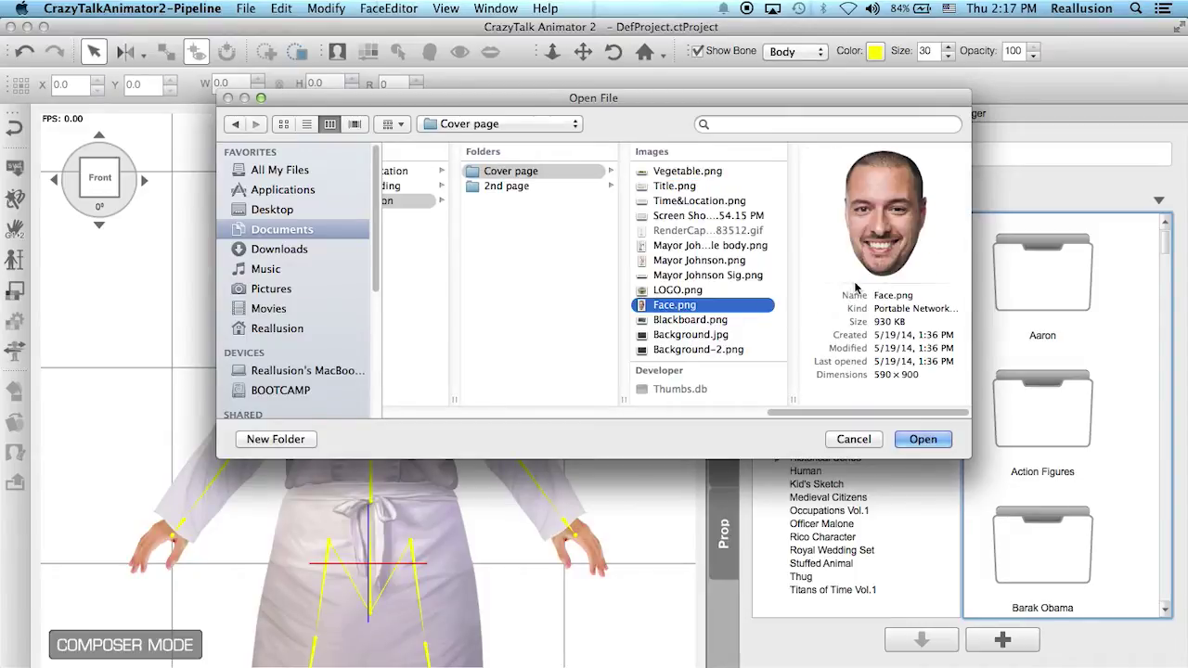
pyautogui.click(922, 442)
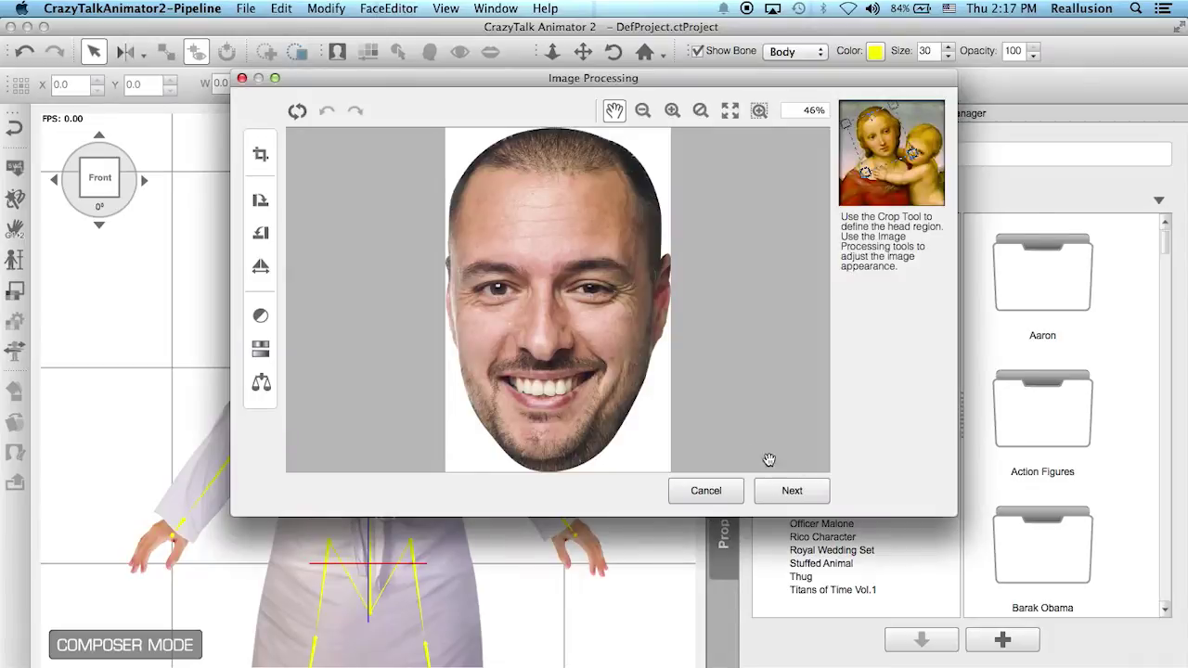
# Keep the face image uncropped, align anchor point 1 with the outer eye corner and points 3 and 4 with the mouth corners, and accept the fit.
pyautogui.click(790, 490)
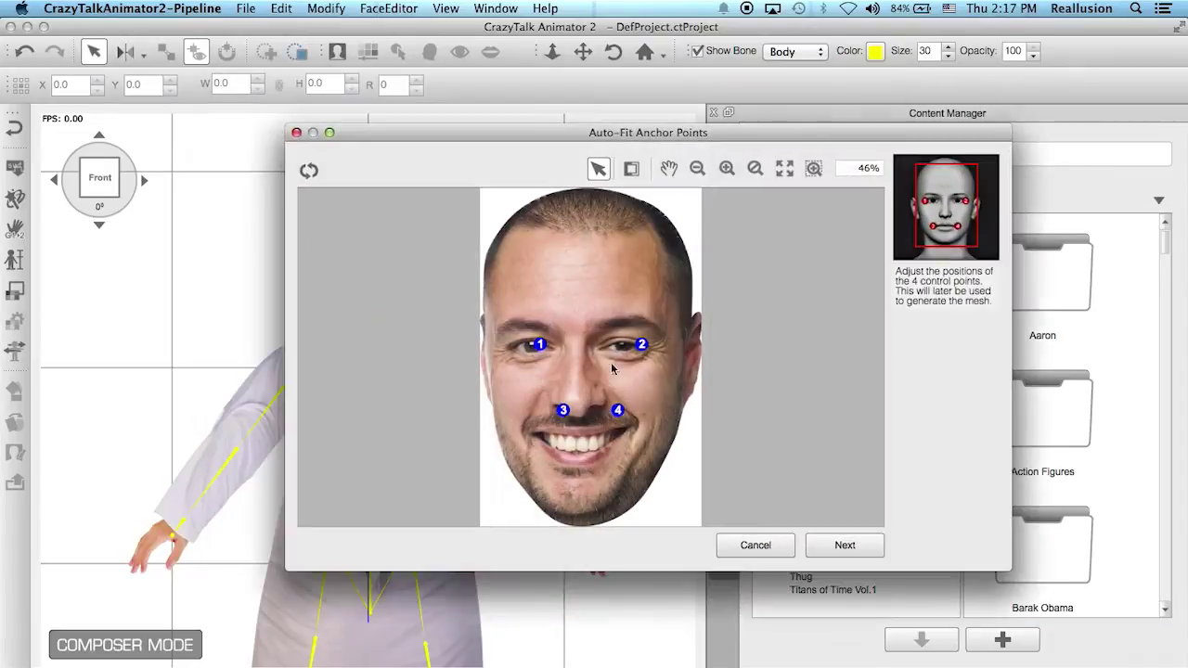
pyautogui.moveTo(540, 346); pyautogui.dragTo(508, 351)
pyautogui.moveTo(617, 411); pyautogui.dragTo(629, 429)
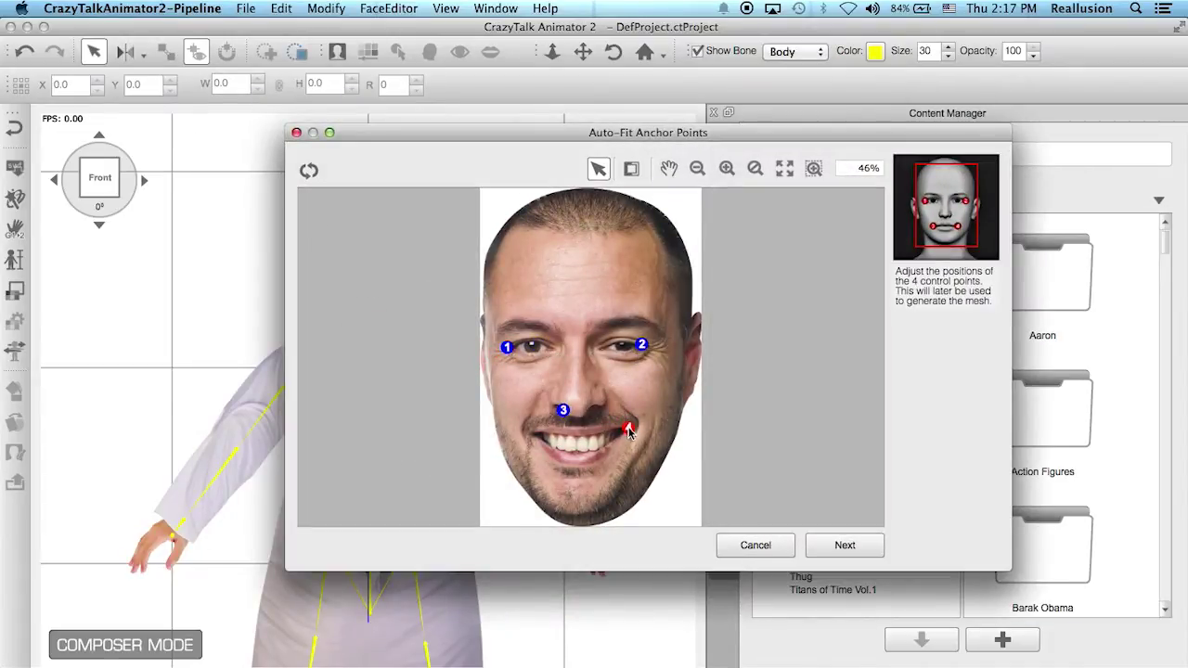
pyautogui.moveTo(563, 411); pyautogui.dragTo(531, 434)
pyautogui.click(844, 545)
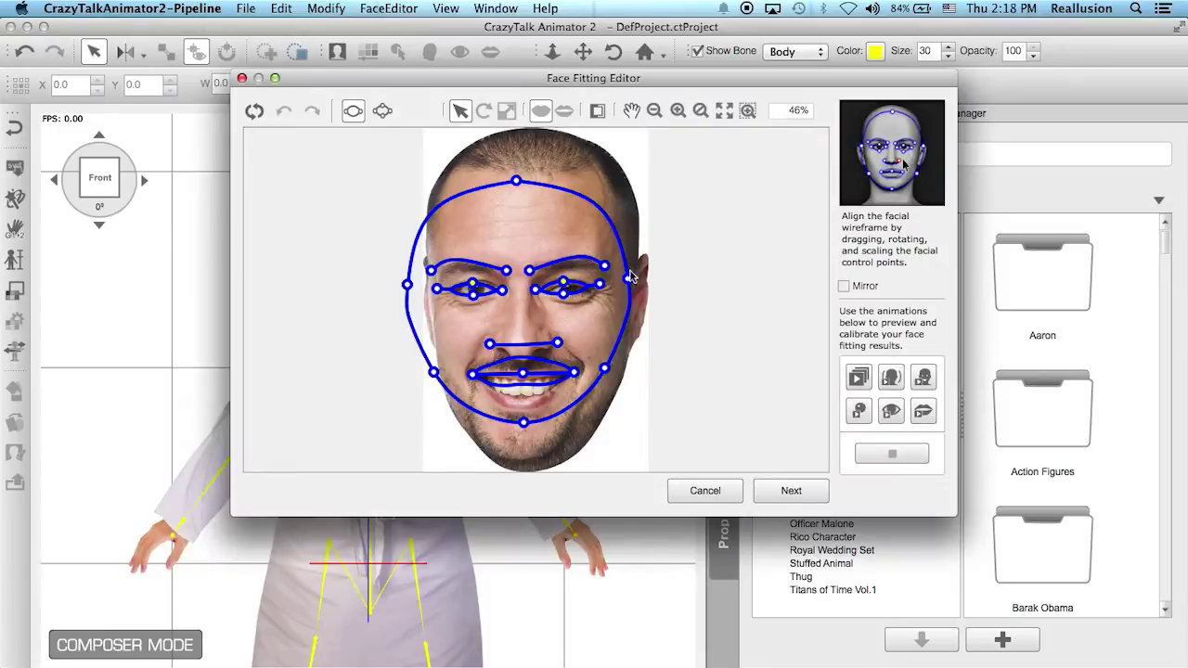
# Fit the facial wireframe to the chin, top of the head, mouth, outer eyebrow end and cheek edge, and accept it.
pyautogui.moveTo(524, 422); pyautogui.dragTo(525, 471)
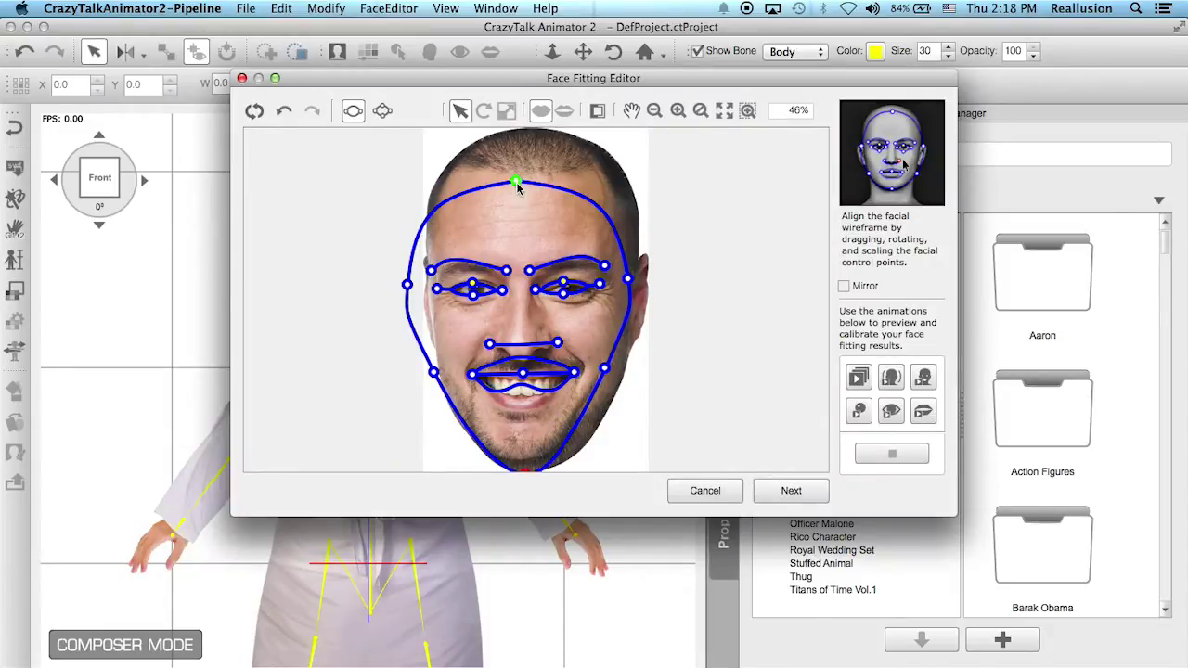
pyautogui.moveTo(516, 180); pyautogui.dragTo(530, 133)
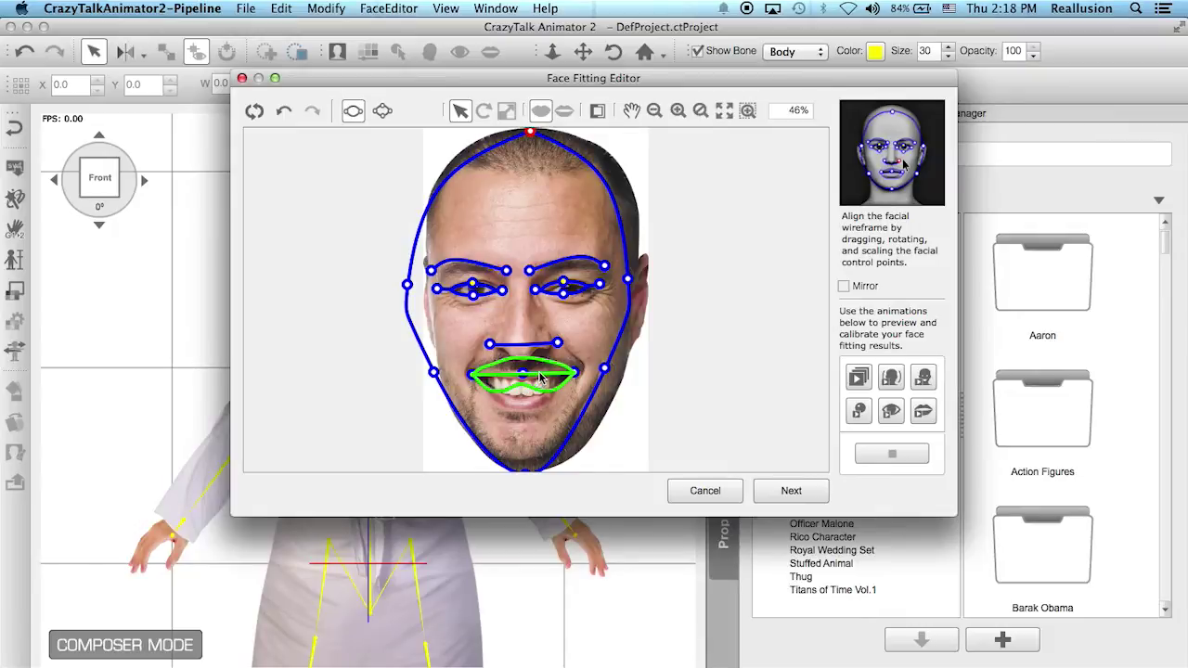
pyautogui.moveTo(541, 378); pyautogui.dragTo(541, 391)
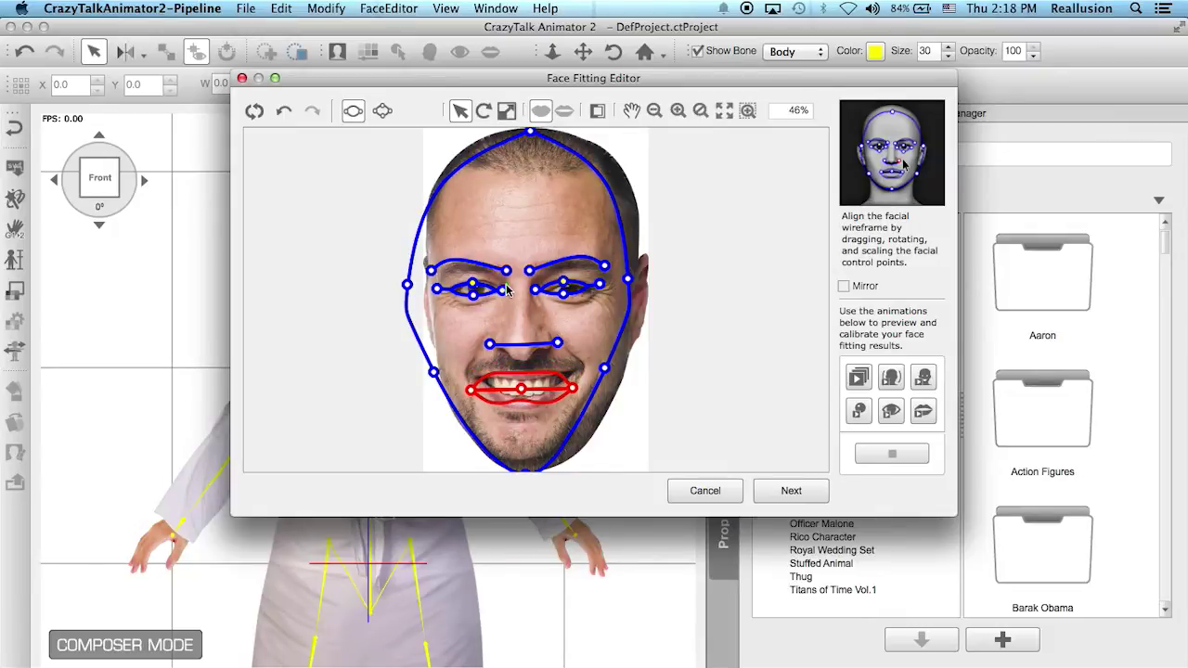
pyautogui.click(433, 271)
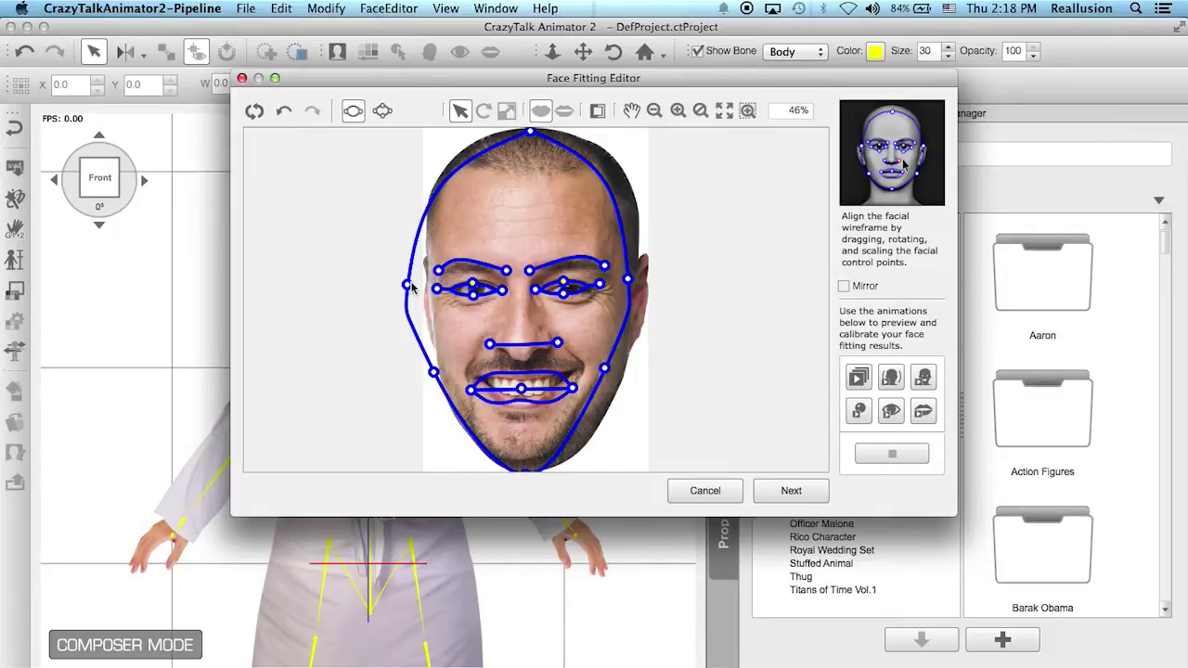
pyautogui.moveTo(407, 285); pyautogui.dragTo(426, 280)
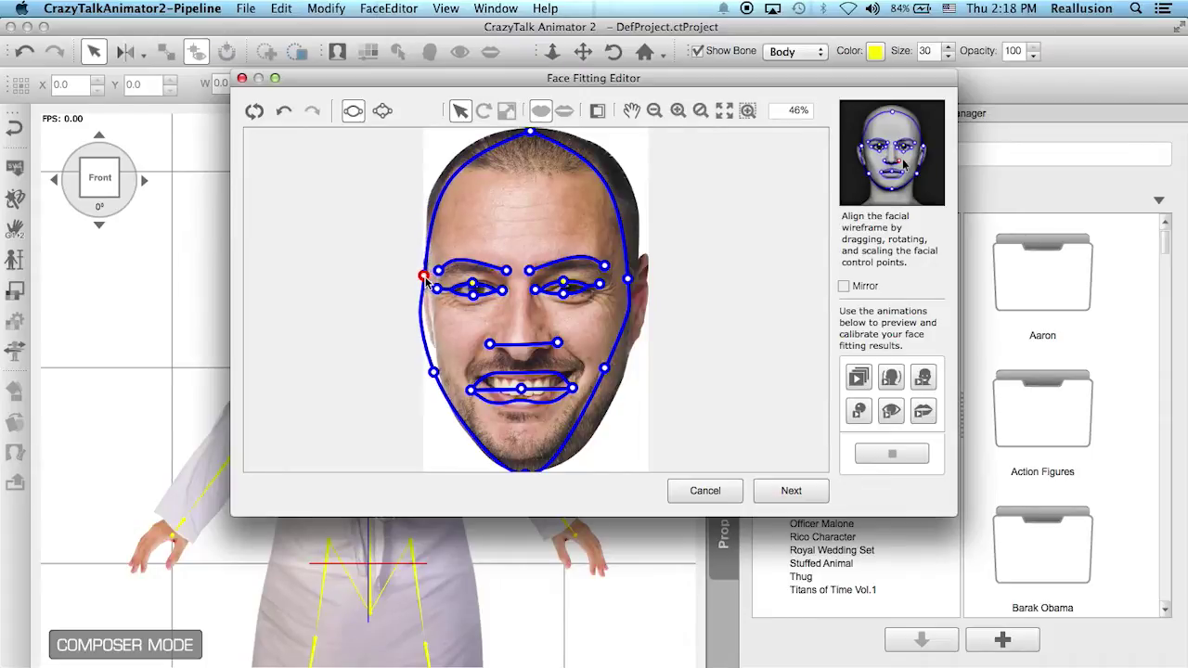
pyautogui.click(781, 495)
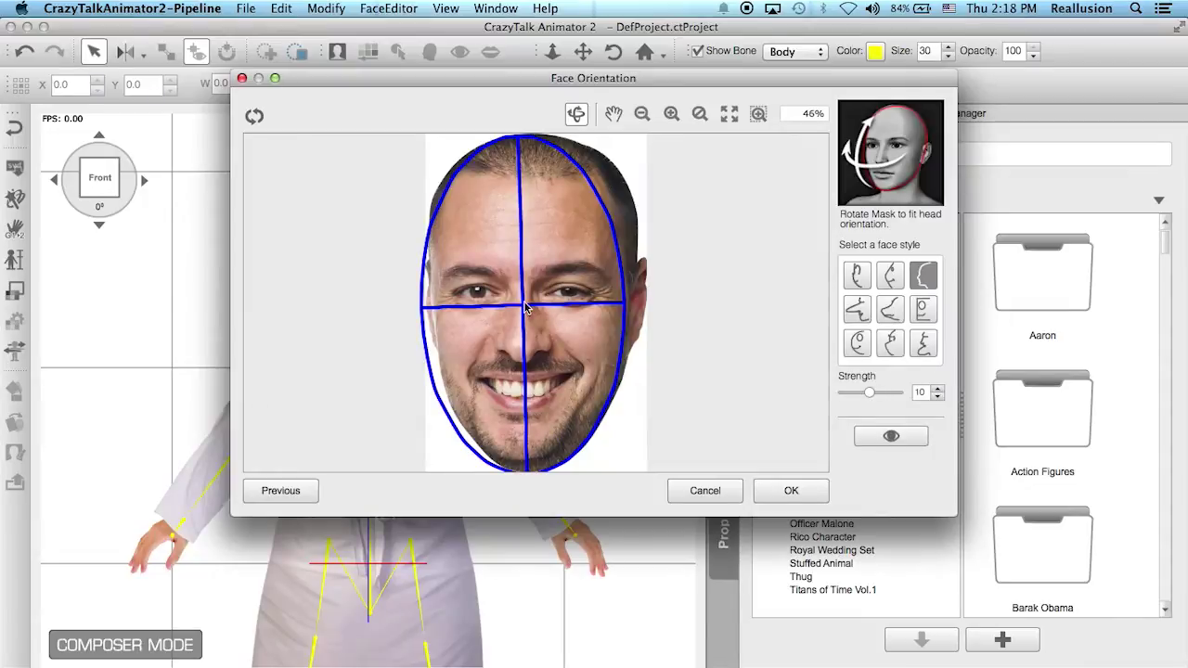
# Rotate the face mask slightly to match the head's orientation and accept it with the selected face style at strength 10.
pyautogui.moveTo(526, 303); pyautogui.dragTo(529, 302)
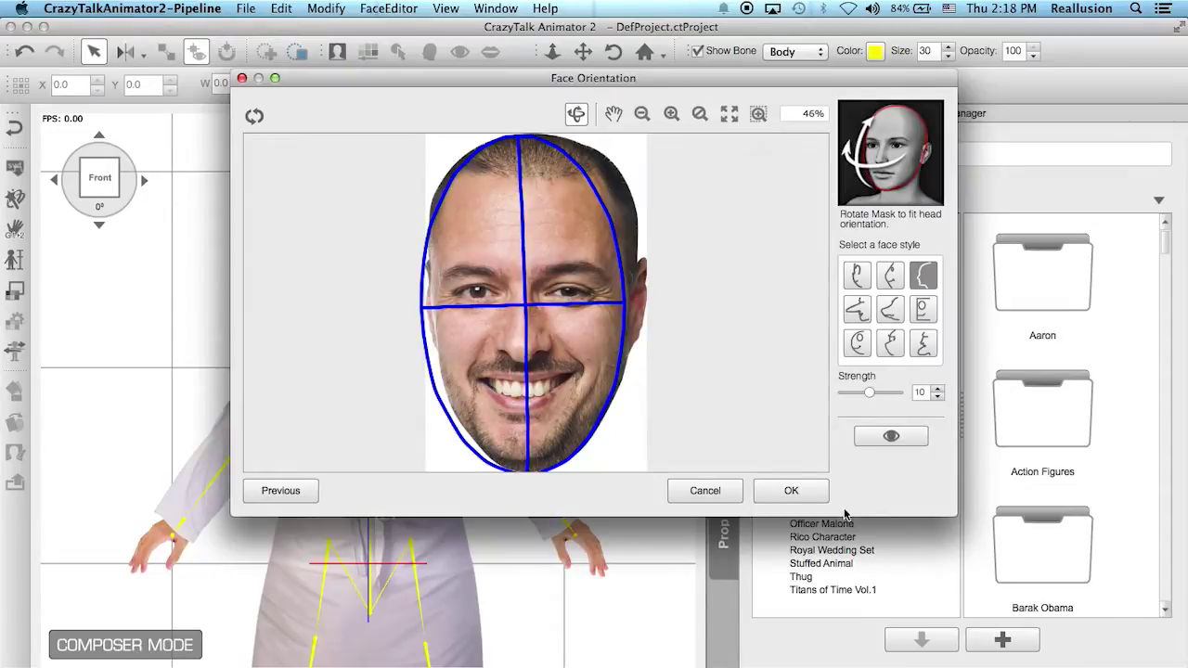
pyautogui.click(891, 436)
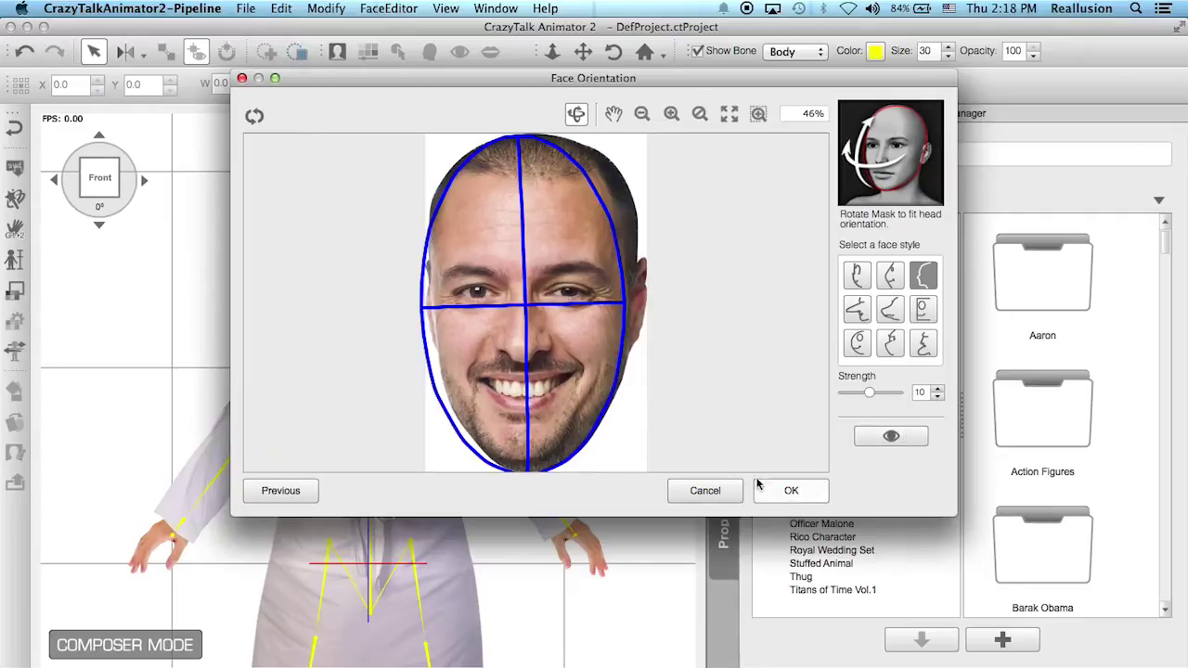
pyautogui.click(789, 491)
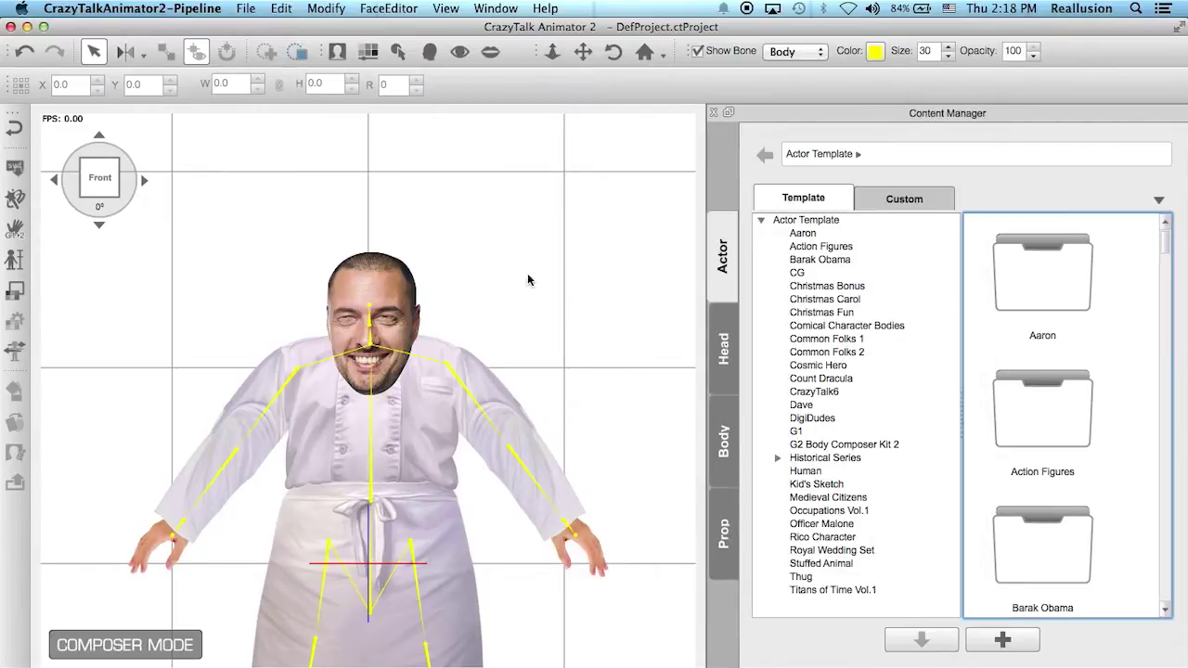
# Enlarge the chef's head to 153 in width and height, raise it above the collar, and return to the stage.
pyautogui.click(385, 283)
pyautogui.moveTo(385, 283); pyautogui.dragTo(428, 173)
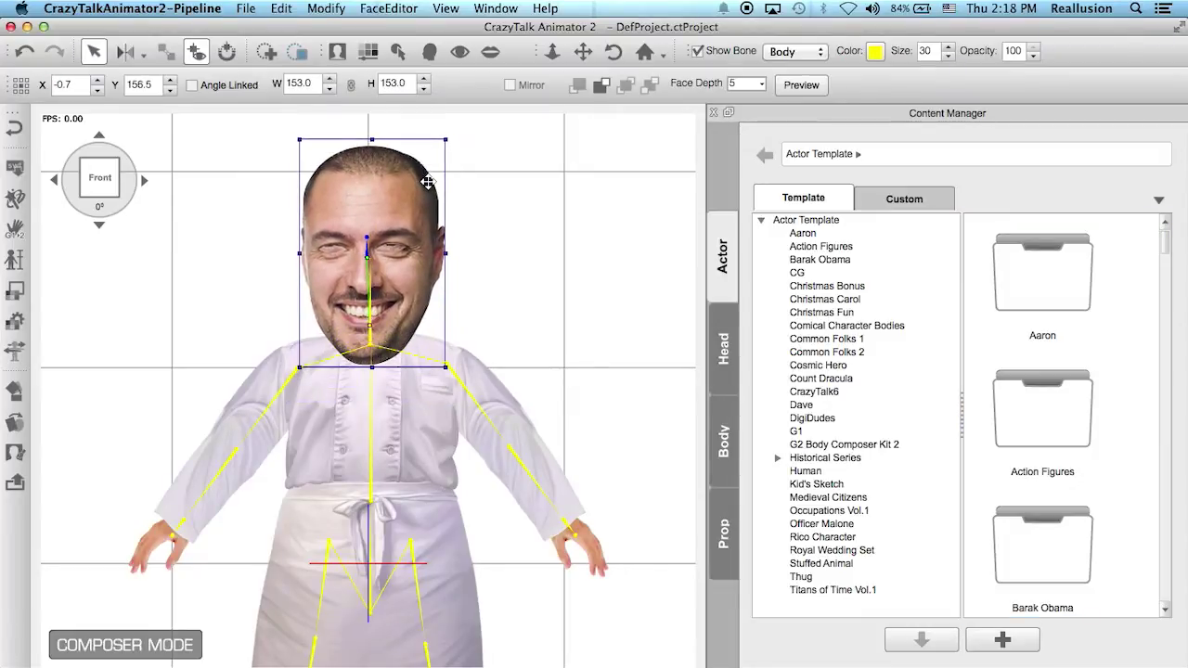
pyautogui.click(16, 129)
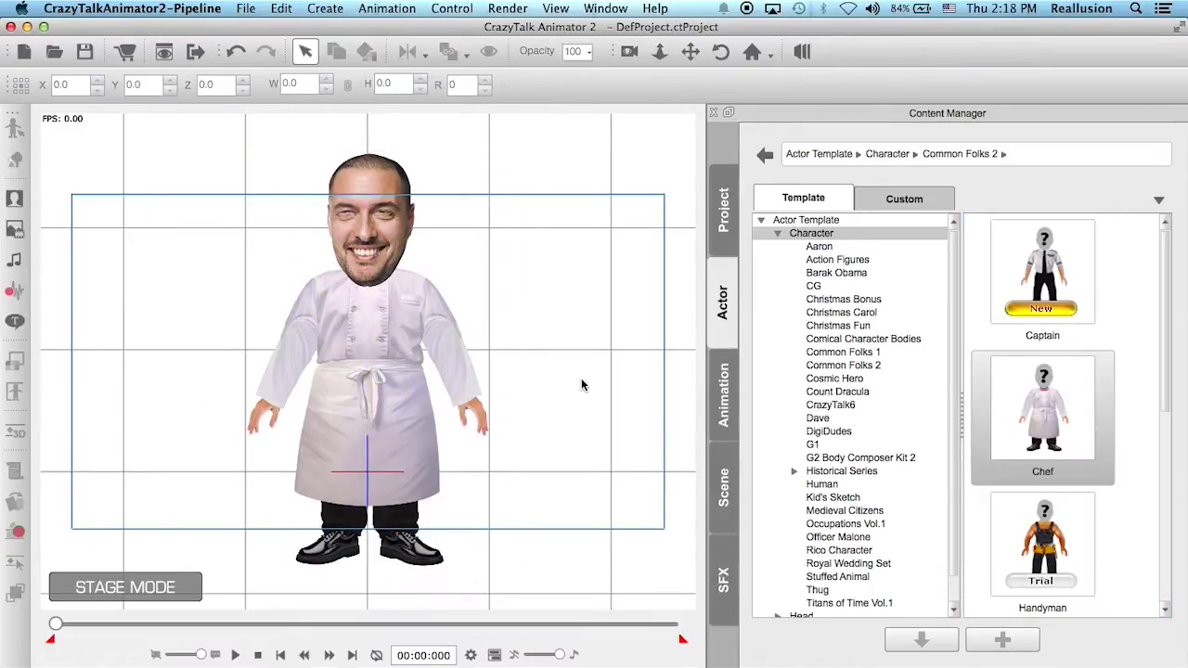
# Start a new project without saving the current one and load the finished chef with the tricolour collar from the custom characters.
pyautogui.press('super+n')
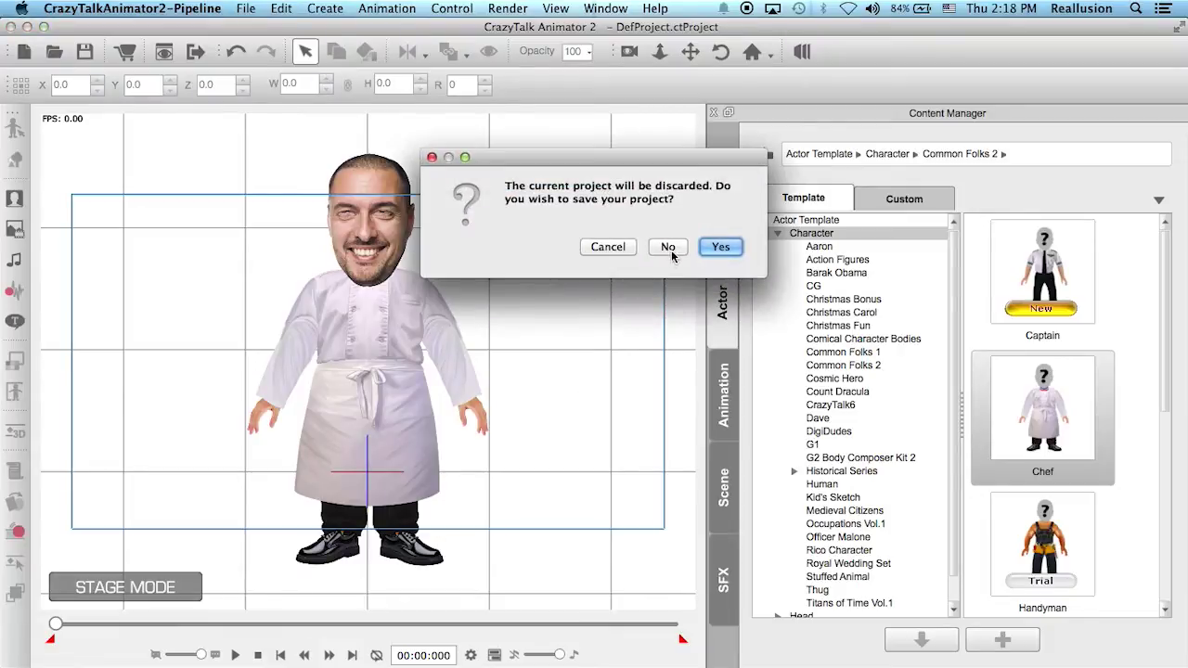
pyautogui.click(671, 247)
pyautogui.click(903, 203)
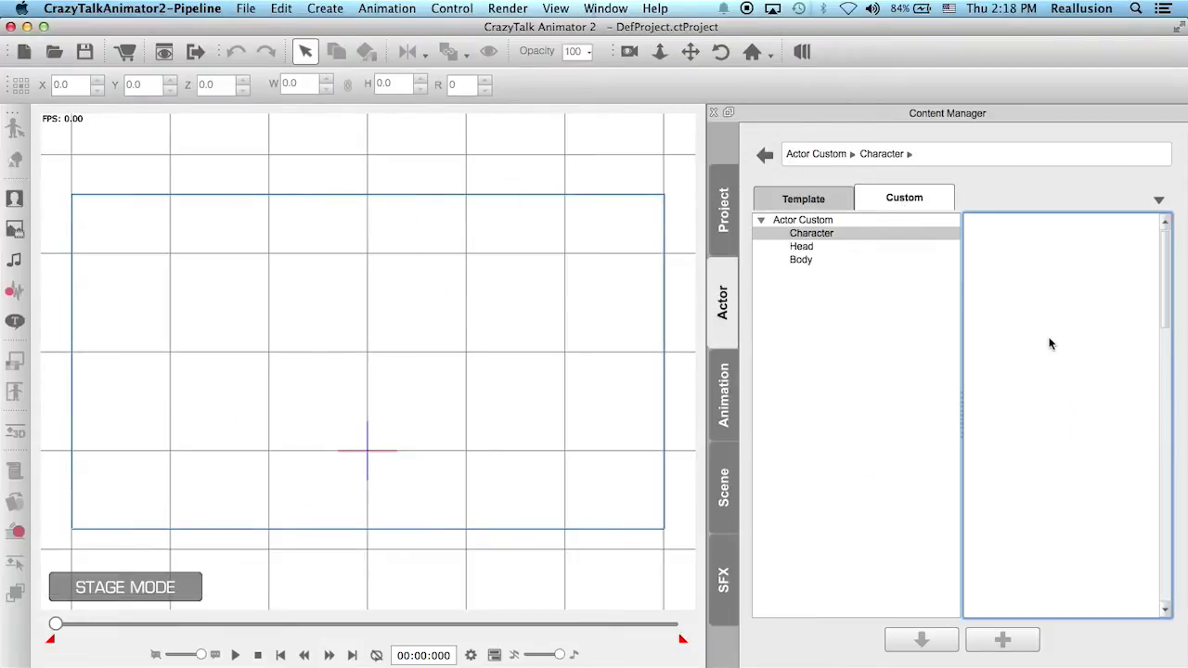
pyautogui.doubleClick(1042, 274)
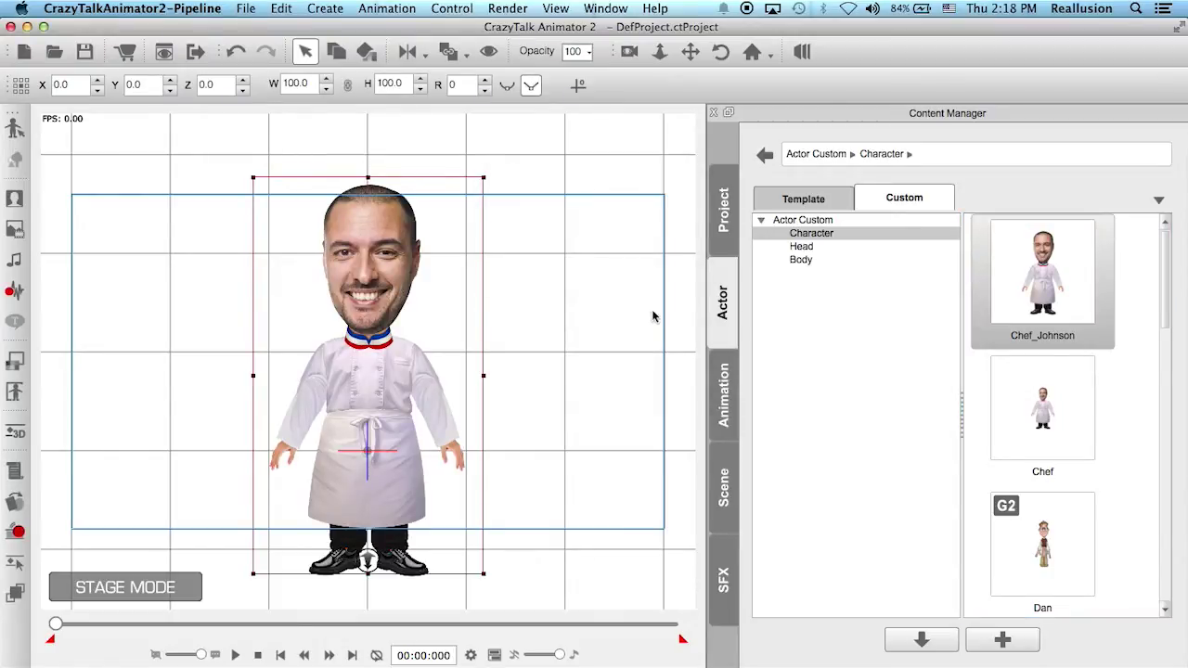
pyautogui.click(604, 324)
pyautogui.scroll(-2, 601, 322)
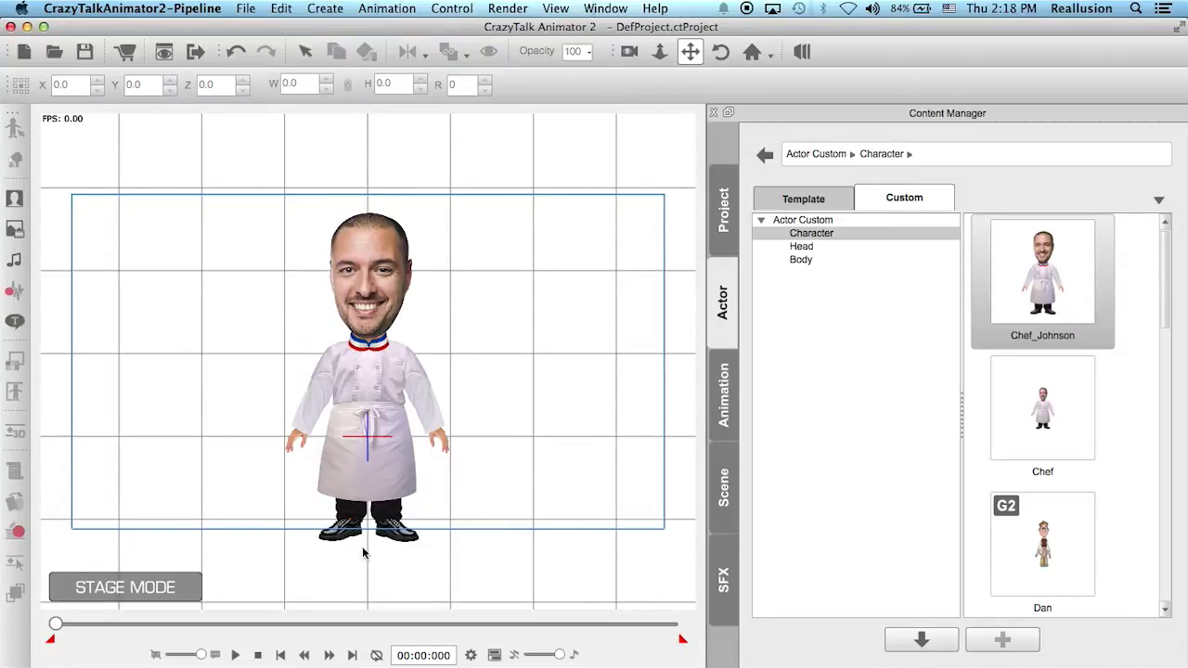
# Switch to Finder to examine the rendered chef GIF in the Cover page folder, and return to CrazyTalk Animator.
pyautogui.press('super+Tab')
pyautogui.click(1128, 330)
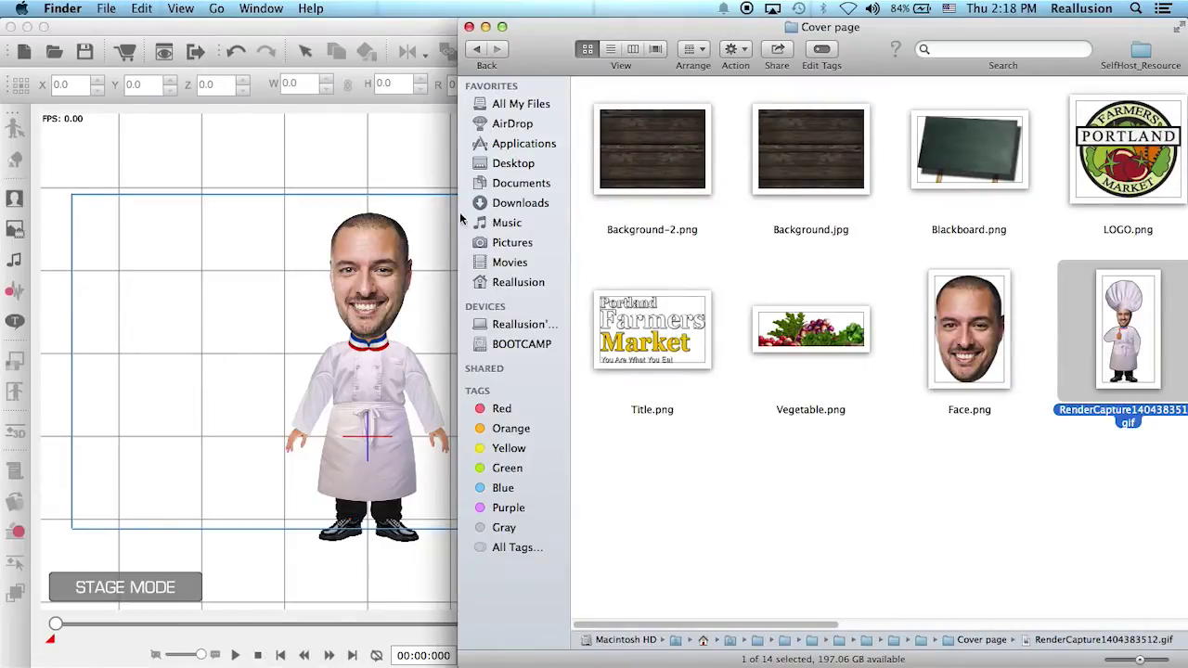
pyautogui.click(428, 183)
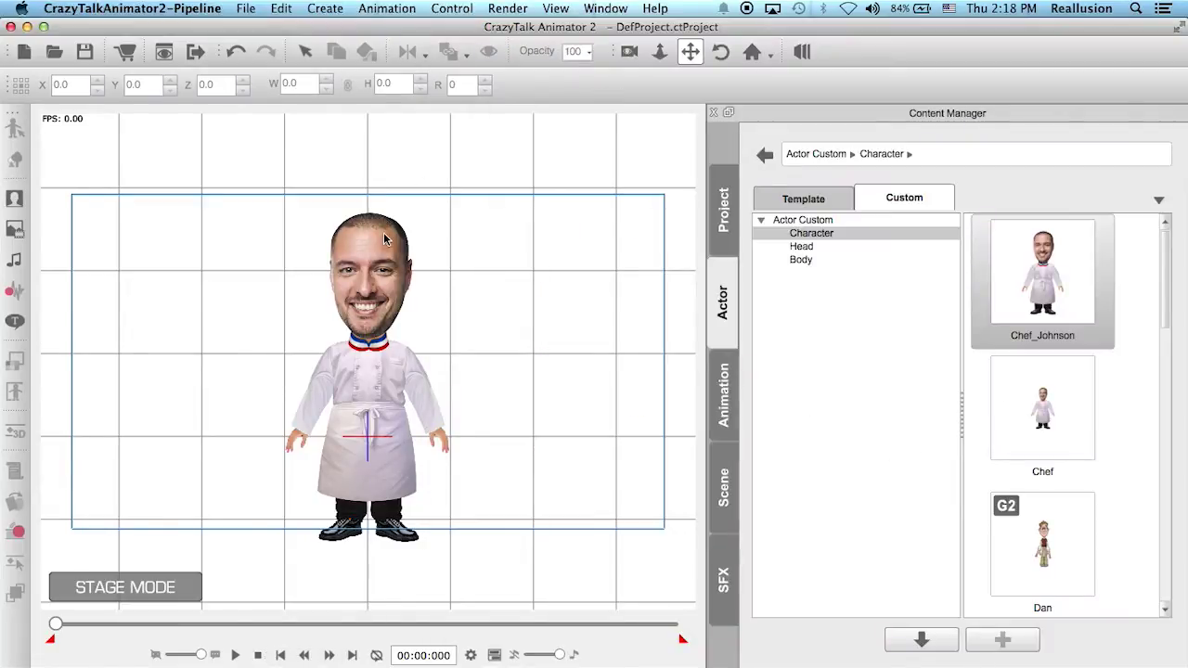
# Add the Chef Hat from the custom scene props and place it above the chef's head.
pyautogui.click(724, 488)
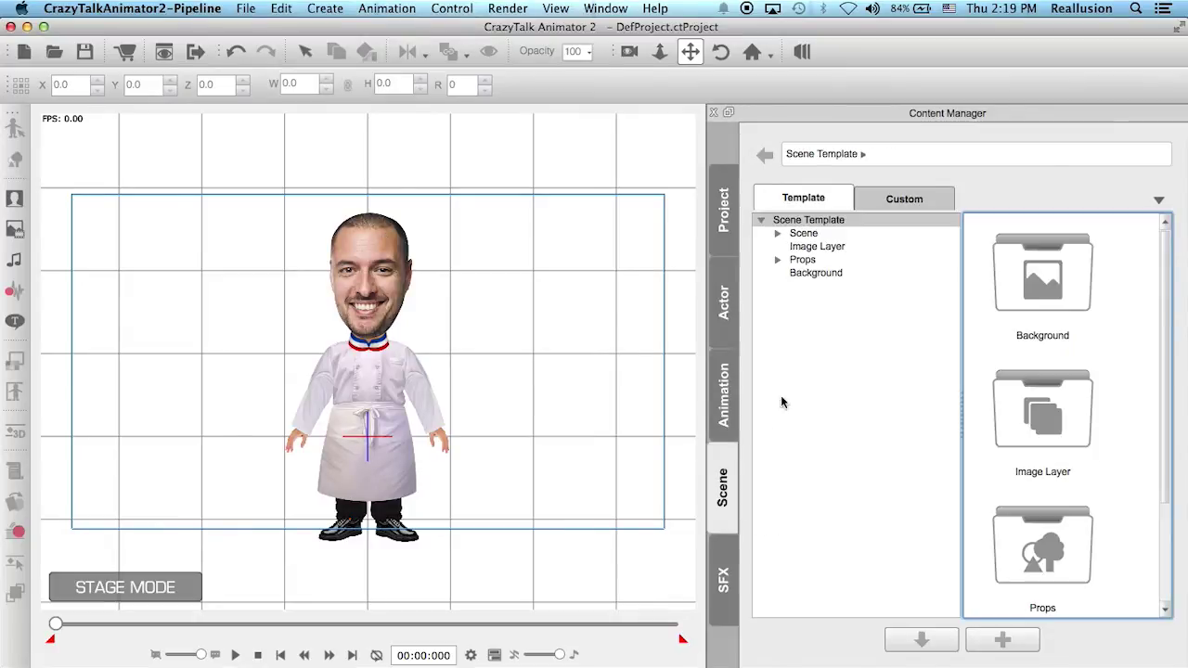
pyautogui.click(933, 199)
pyautogui.doubleClick(1028, 288)
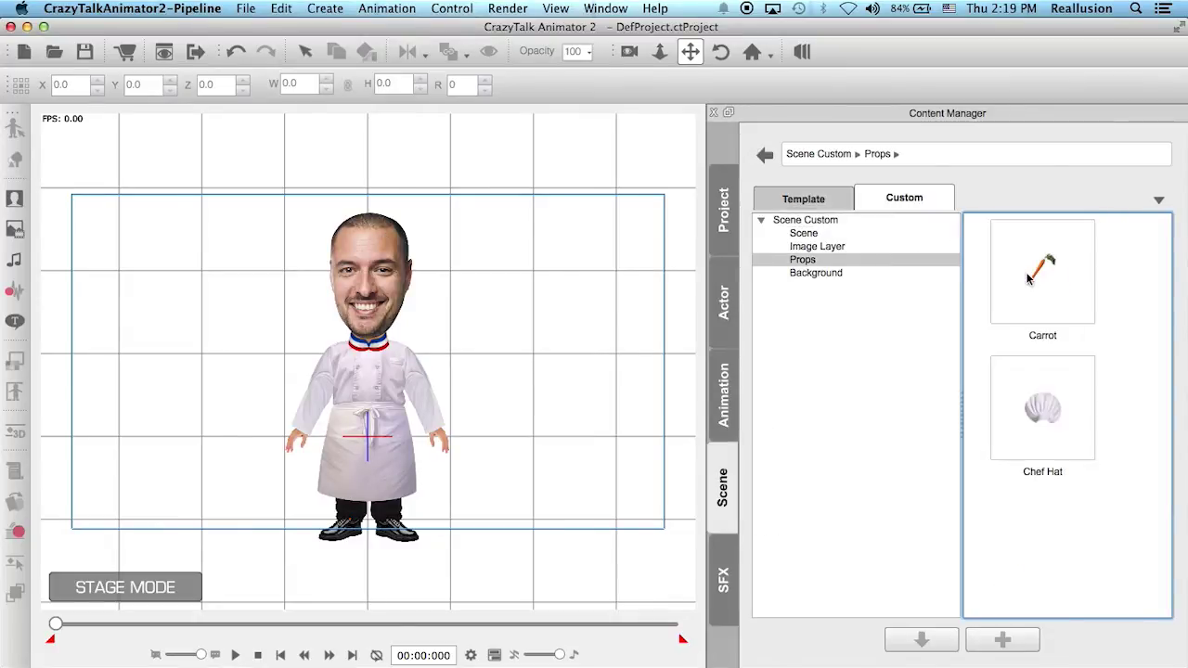
pyautogui.moveTo(1049, 418); pyautogui.dragTo(388, 237)
pyautogui.moveTo(359, 183); pyautogui.dragTo(389, 194)
pyautogui.click(469, 401)
# Position the chef hat on the forehead at about X -7, Y 309 and bring it in front of the head at Z 45.
pyautogui.press('c')
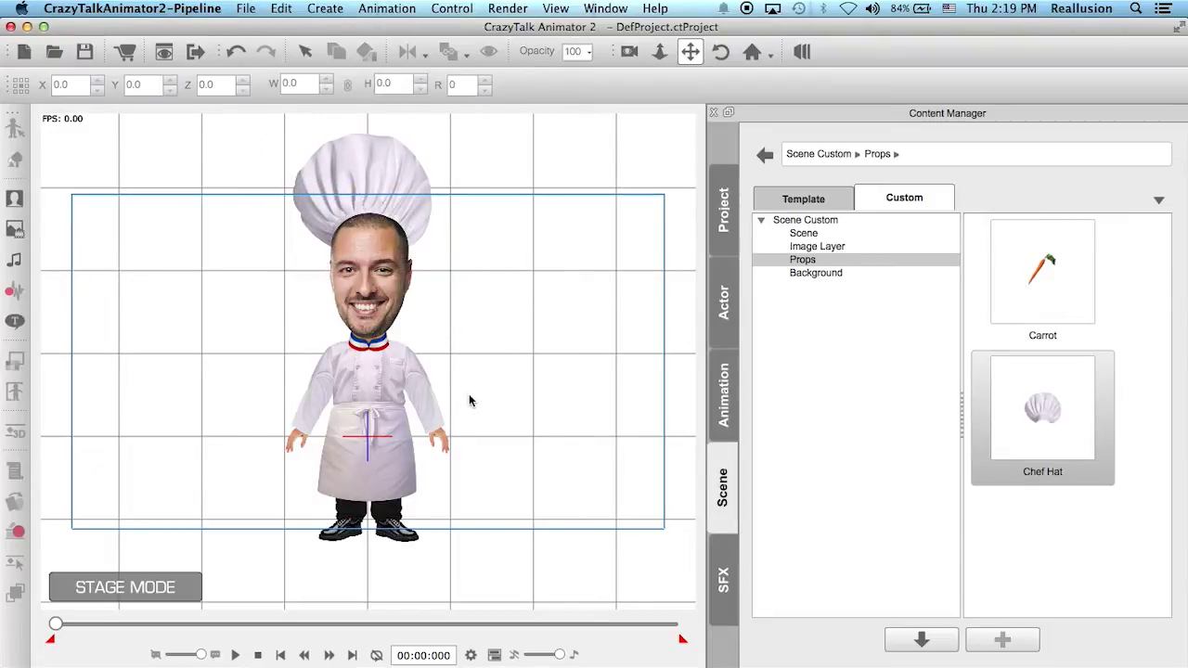
pyautogui.scroll(5, 469, 394)
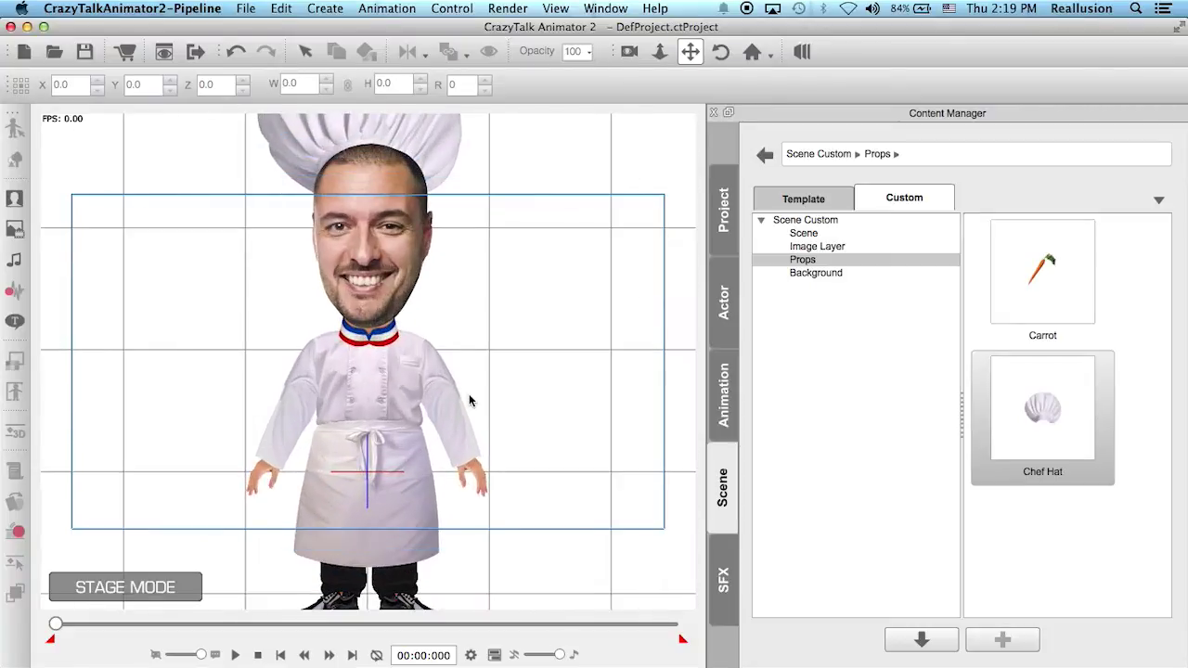
pyautogui.scroll(2, 472, 480)
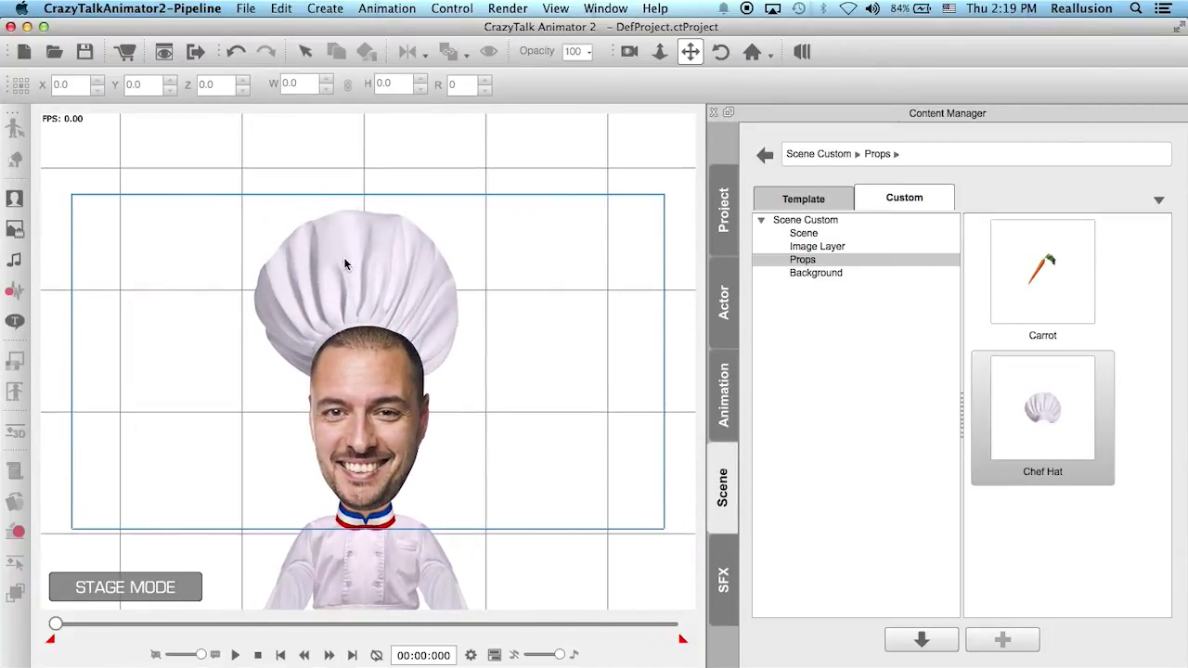
pyautogui.press('q')
pyautogui.moveTo(343, 257); pyautogui.dragTo(394, 234)
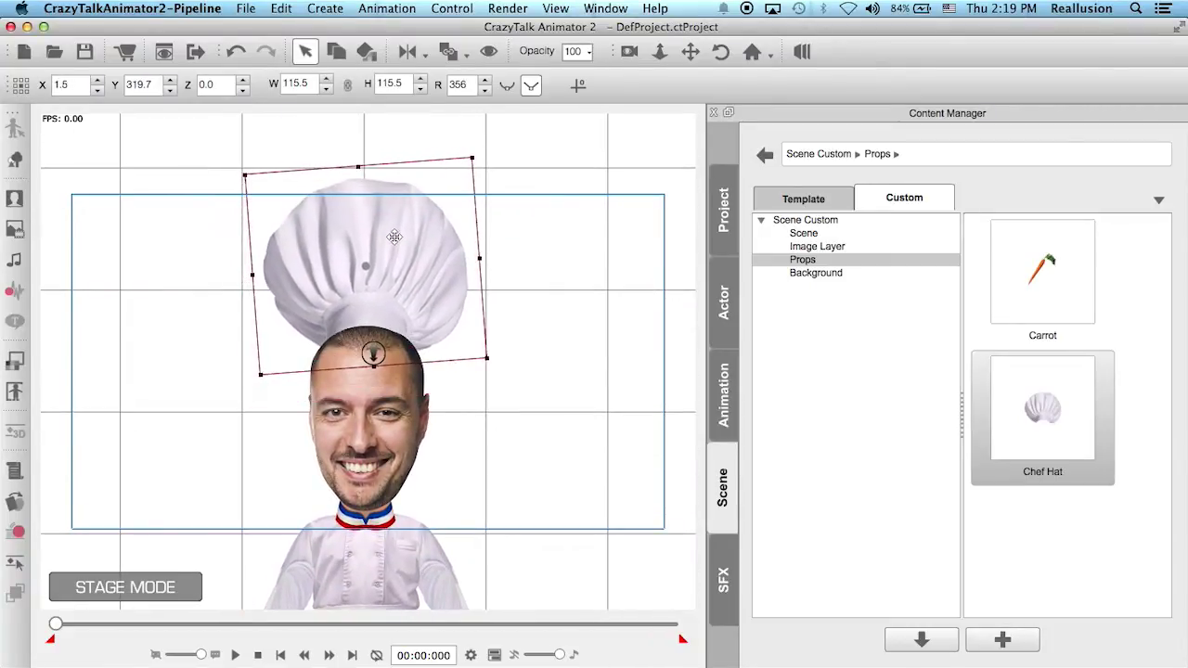
pyautogui.moveTo(374, 351); pyautogui.dragTo(370, 359)
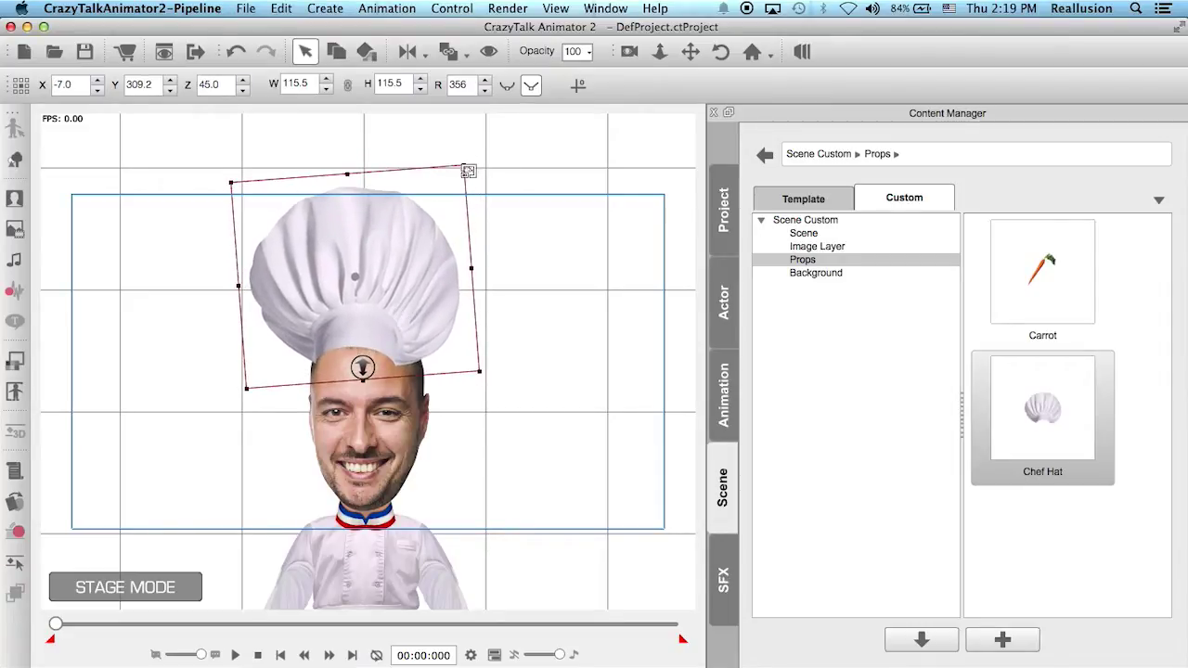
# Enlarge the chef hat to about 158 in width and height and centre it on the head at about X 1, Y 330.
pyautogui.moveTo(472, 158); pyautogui.dragTo(493, 137)
pyautogui.moveTo(433, 269); pyautogui.dragTo(440, 247)
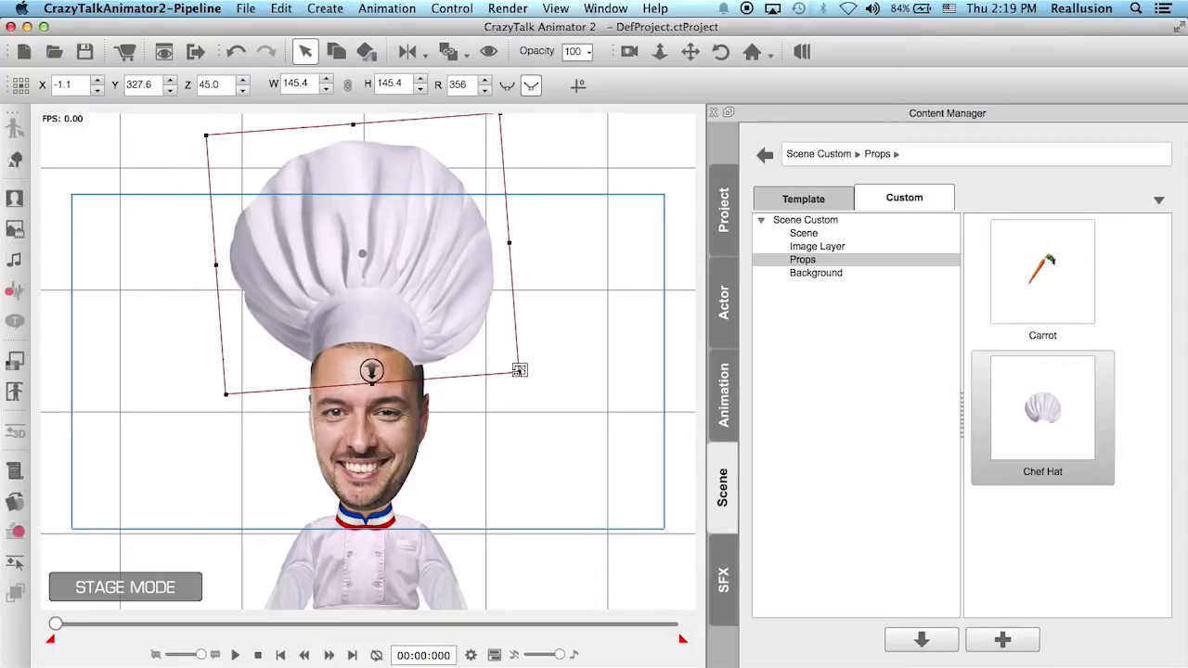
pyautogui.moveTo(519, 372); pyautogui.dragTo(570, 329)
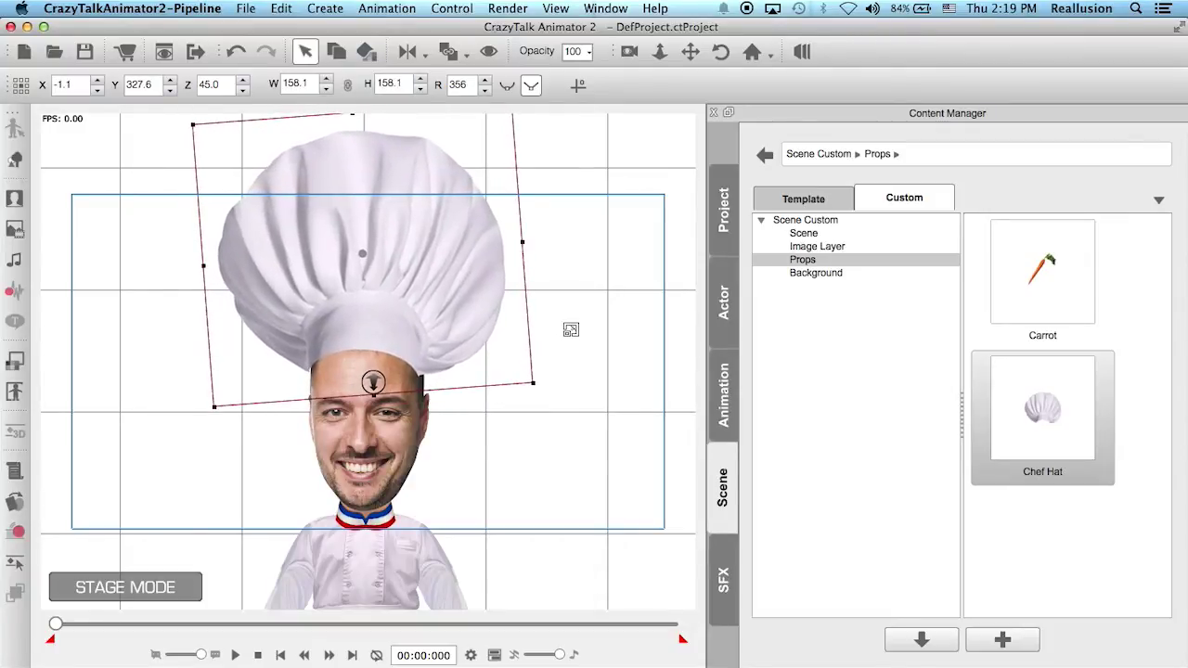
pyautogui.moveTo(499, 345)
pyautogui.mouseDown()
pyautogui.moveTo(501, 334)
pyautogui.moveTo(501, 347)
pyautogui.mouseUp()
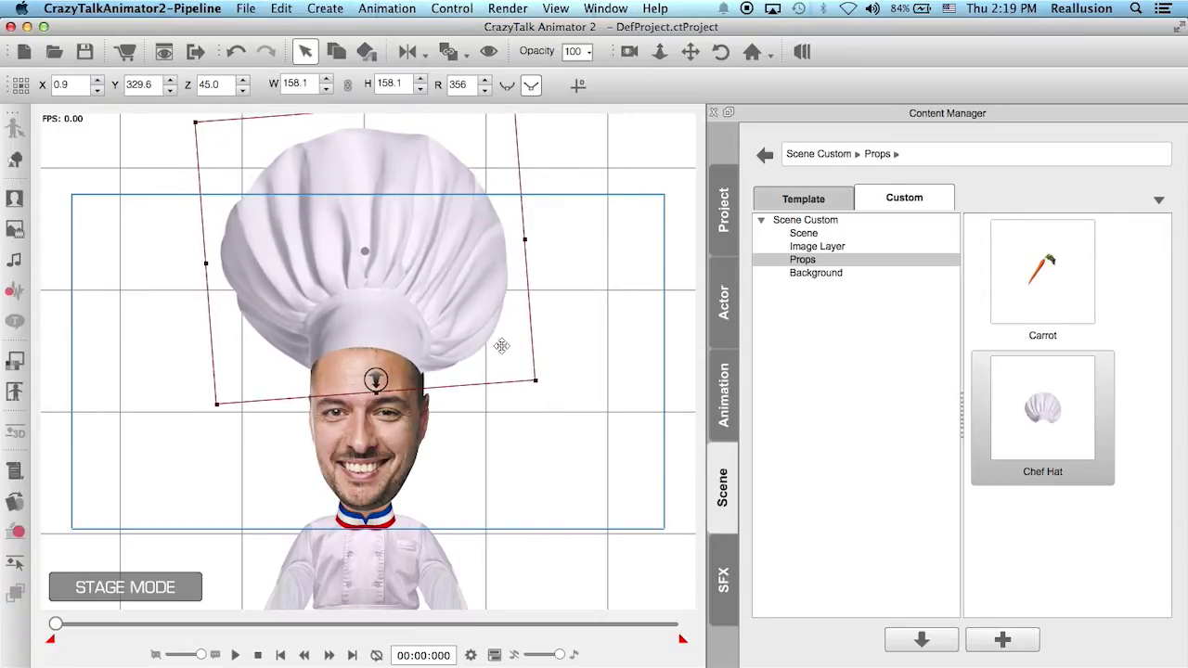
pyautogui.click(570, 342)
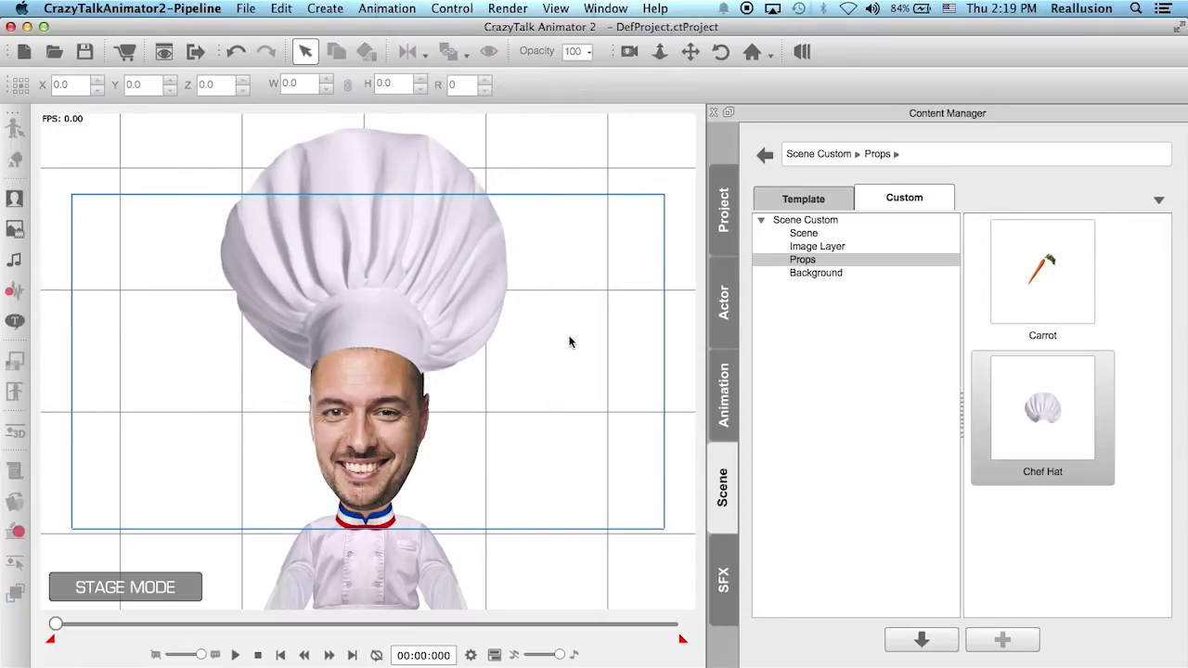
# Link the chef hat to the chef's head and deselect it.
pyautogui.click(363, 255)
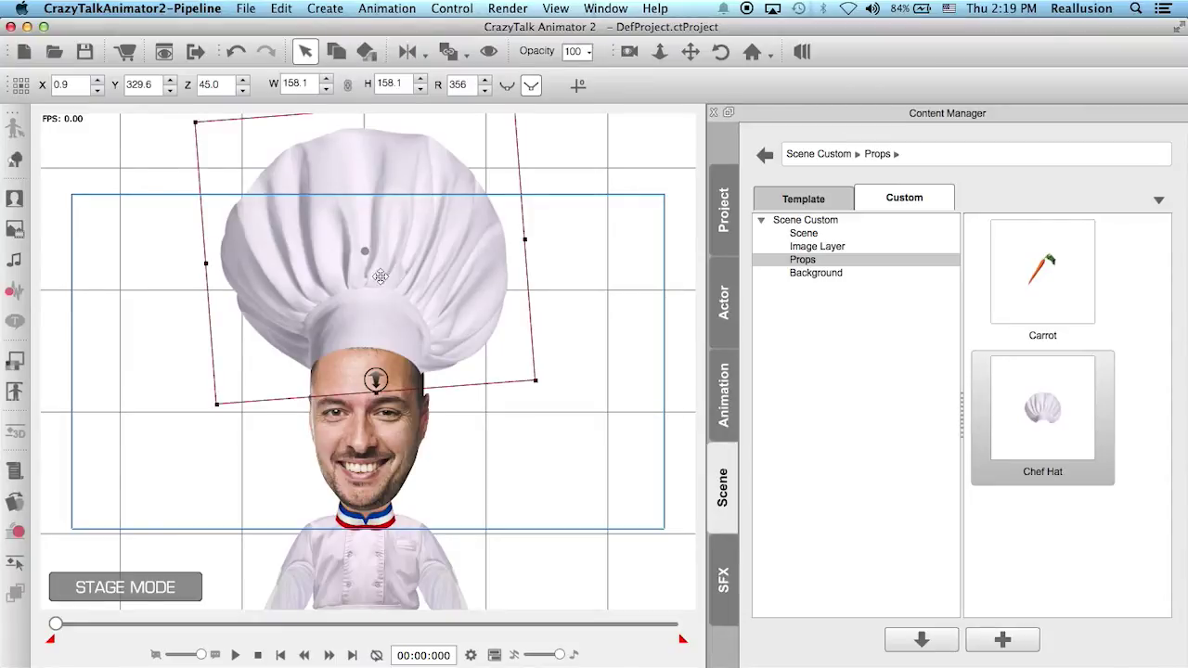
pyautogui.click(455, 53)
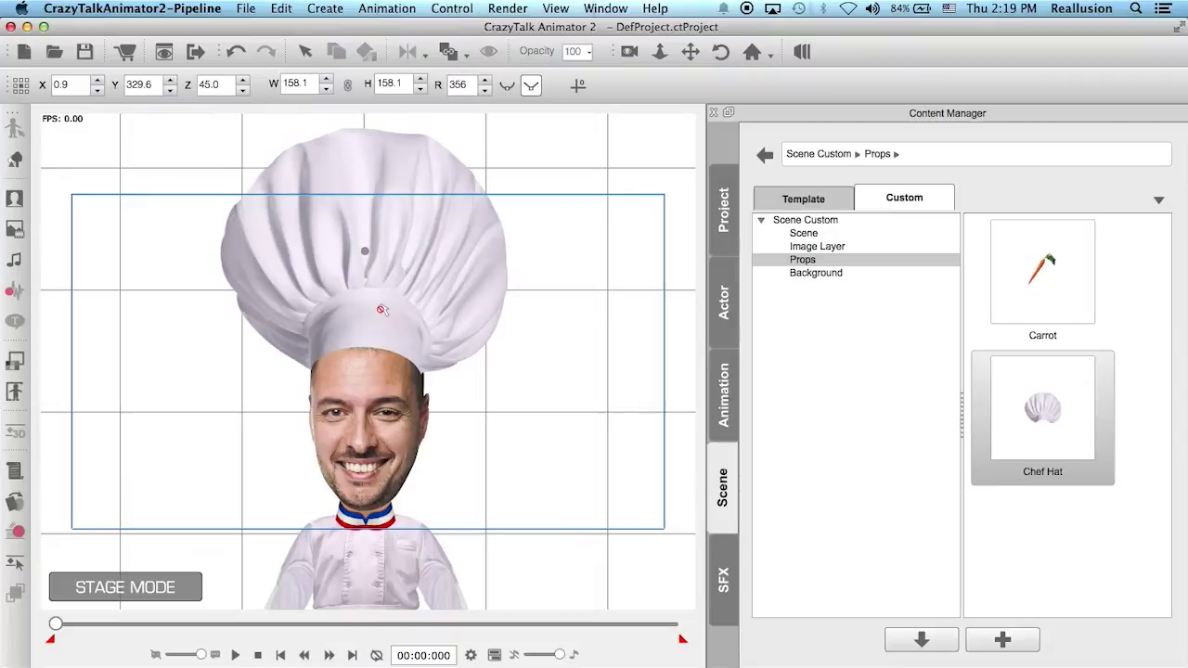
pyautogui.click(369, 372)
pyautogui.click(604, 313)
pyautogui.scroll(-6, 602, 312)
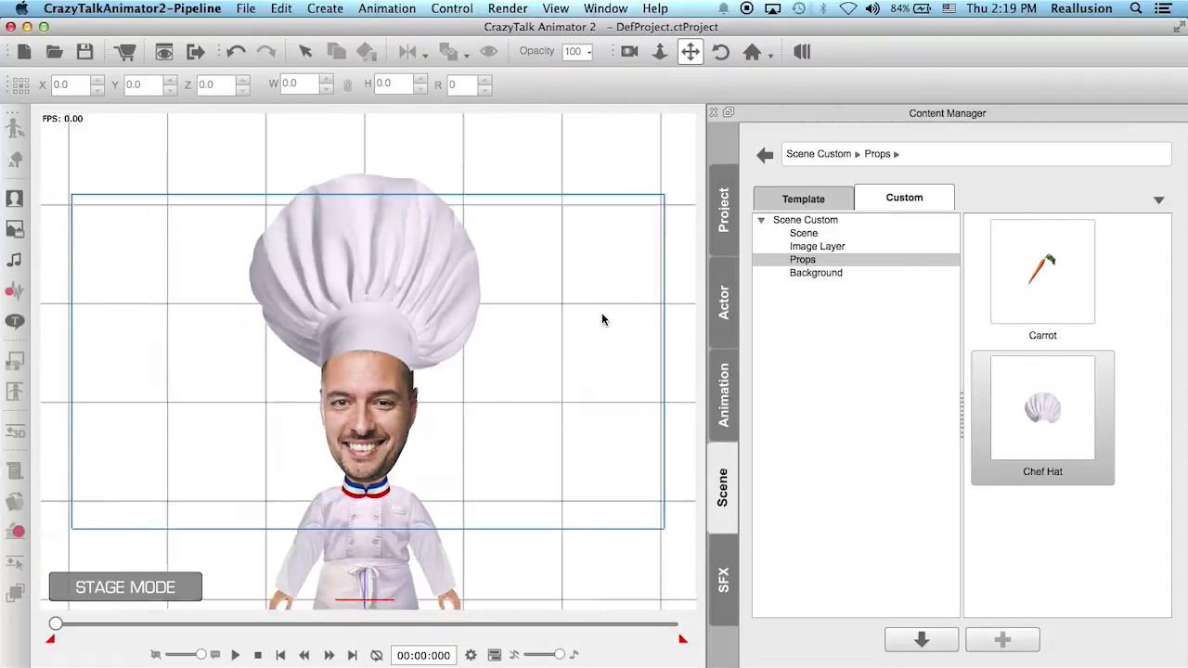
pyautogui.scroll(-4, 477, 322)
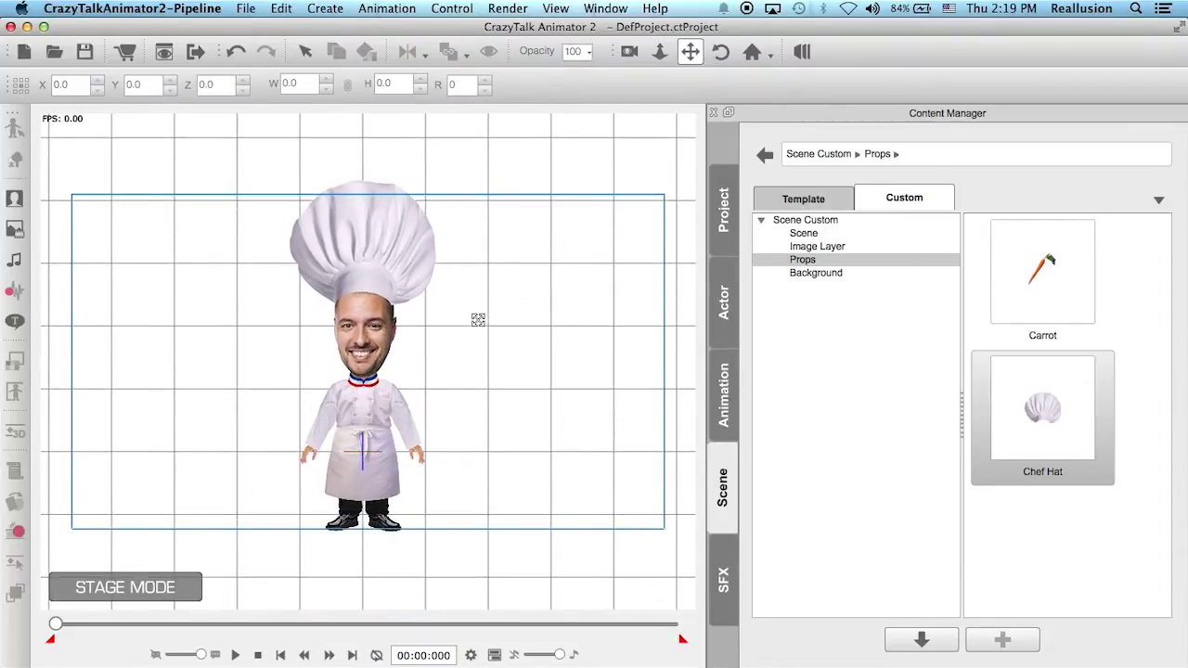
pyautogui.scroll(-1, 477, 321)
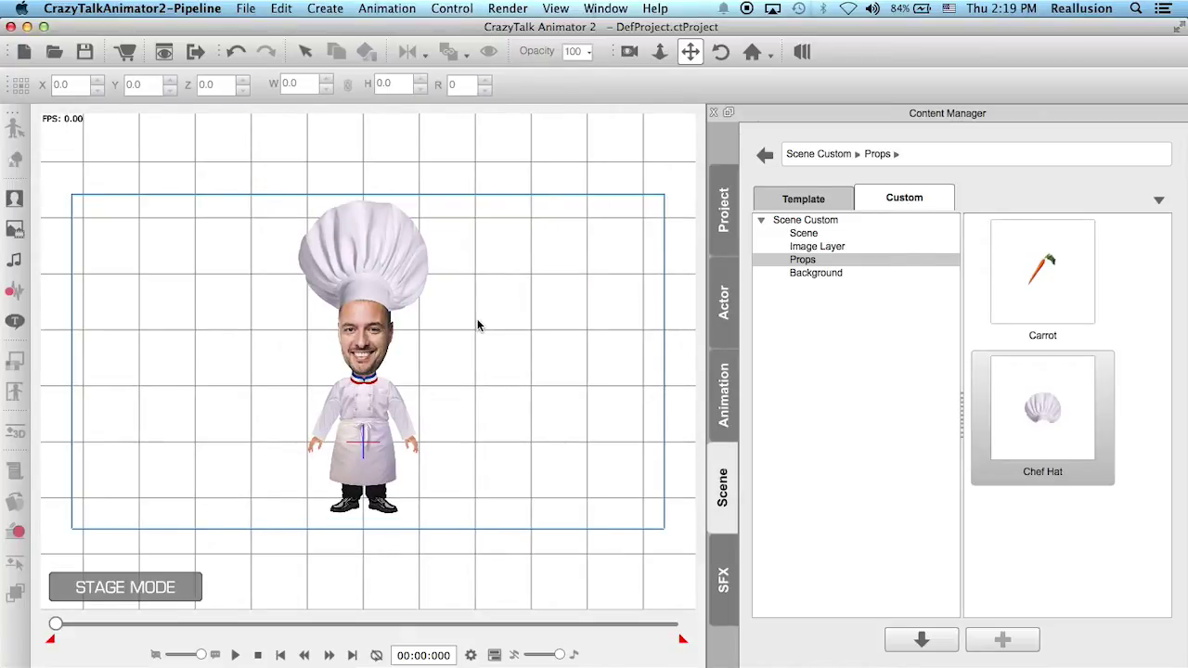
# Select the chef character and open the Sprite Editor for its right hand.
pyautogui.scroll(8, 478, 325)
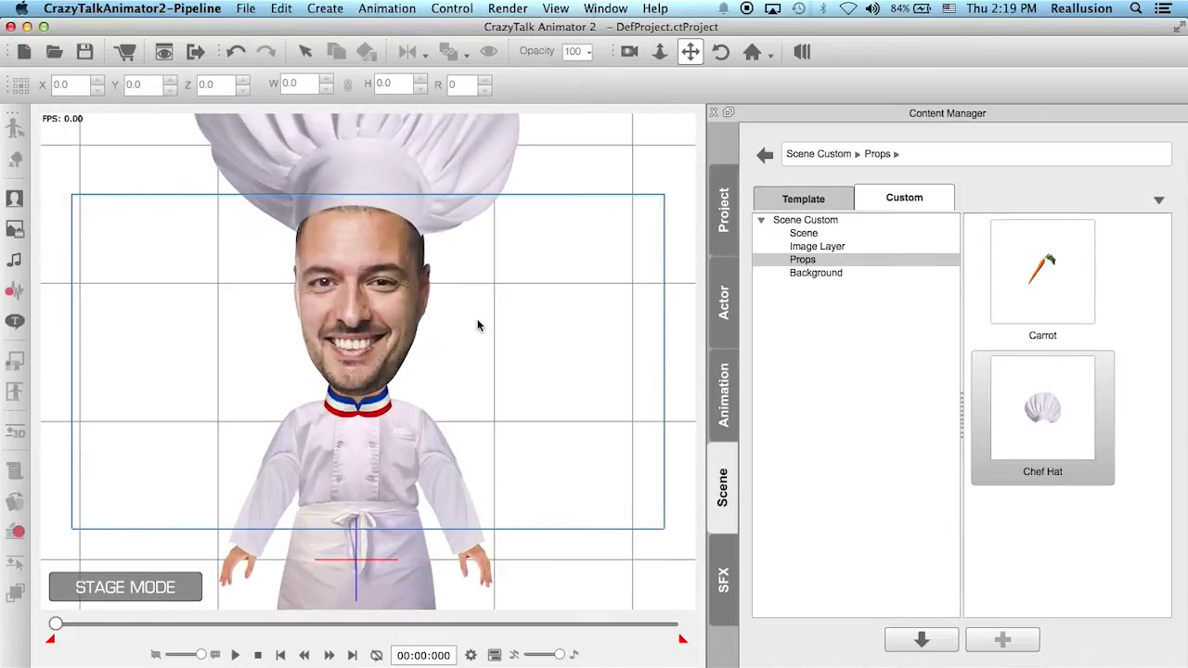
pyautogui.scroll(-2, 429, 269)
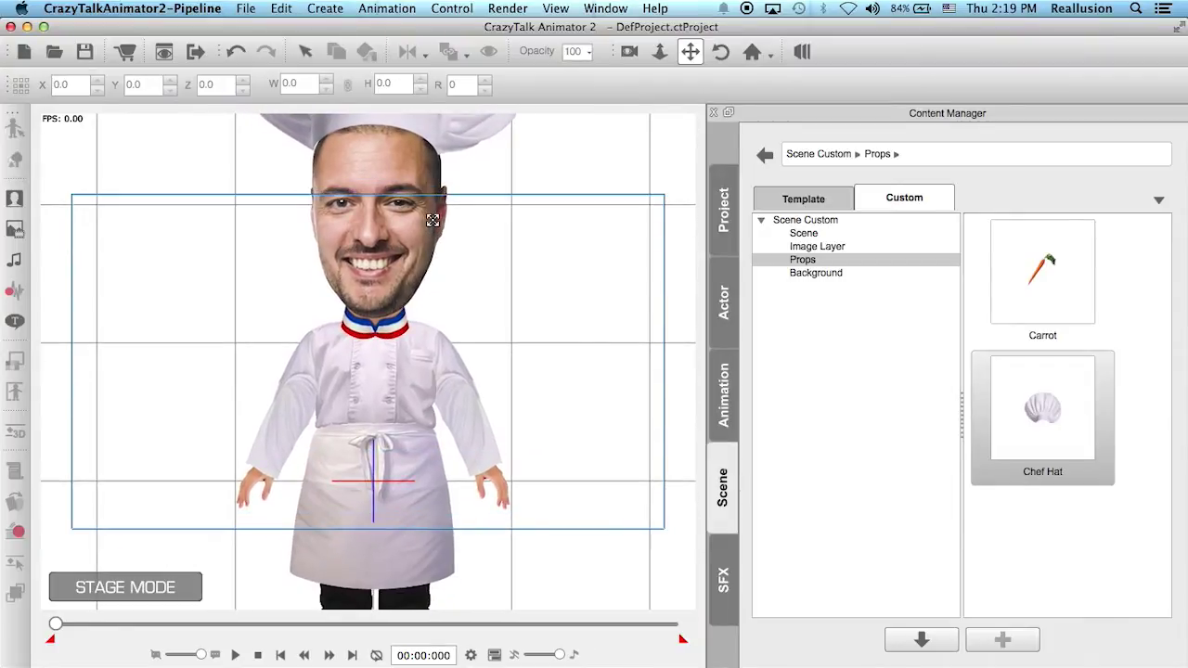
pyautogui.scroll(1, 425, 246)
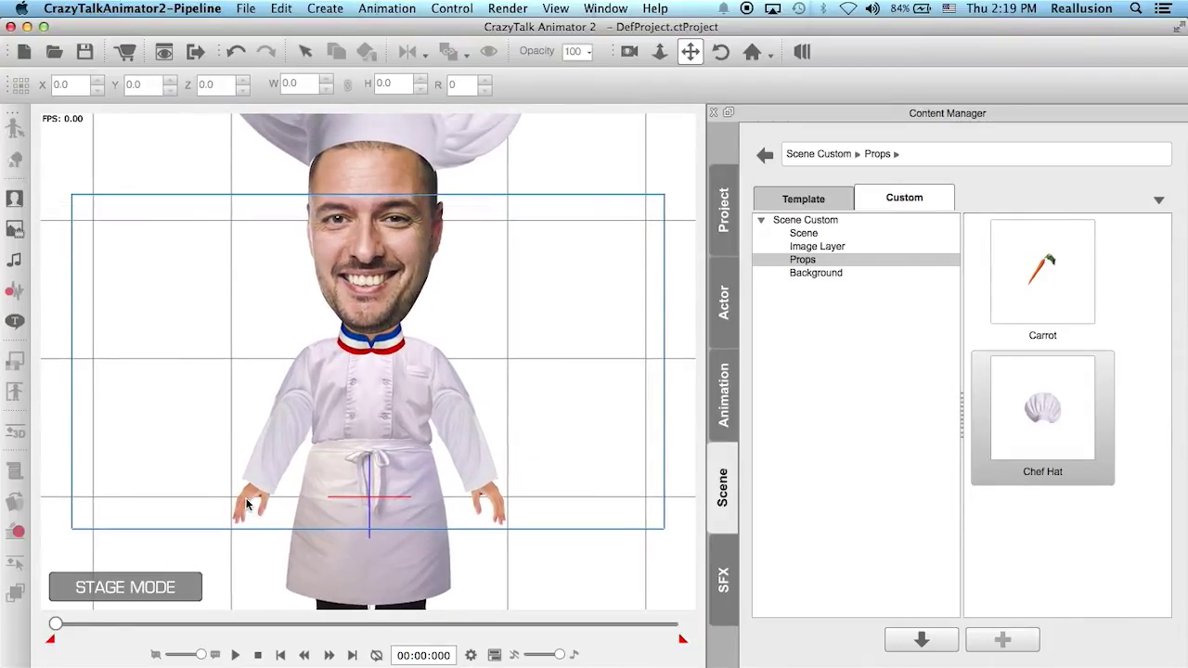
pyautogui.click(390, 430)
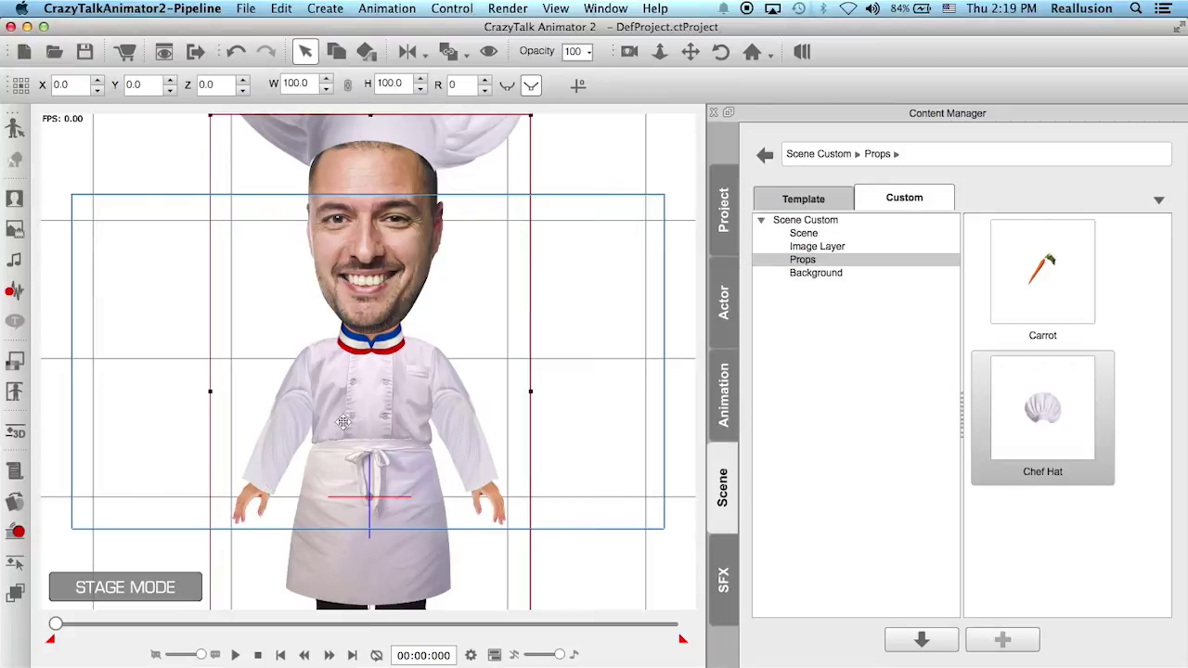
pyautogui.click(17, 506)
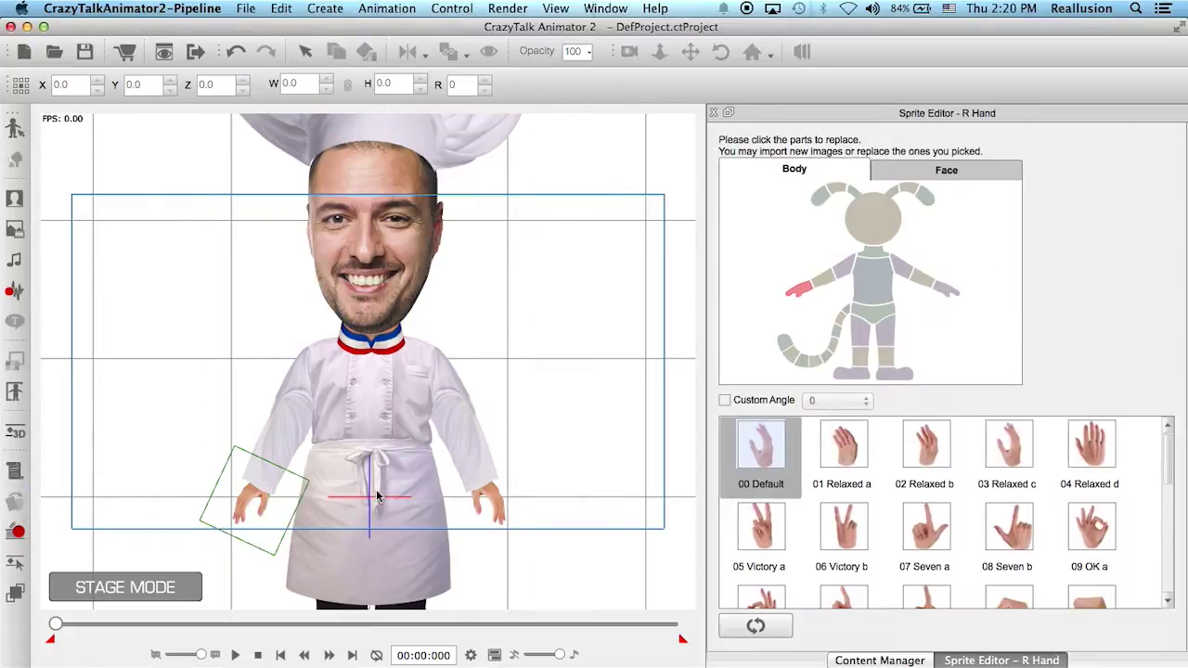
# Try sprites such as 08 Seven b and 12 One b on the chef's right hand.
pyautogui.click(1172, 455)
pyautogui.scroll(-2, 1168, 469)
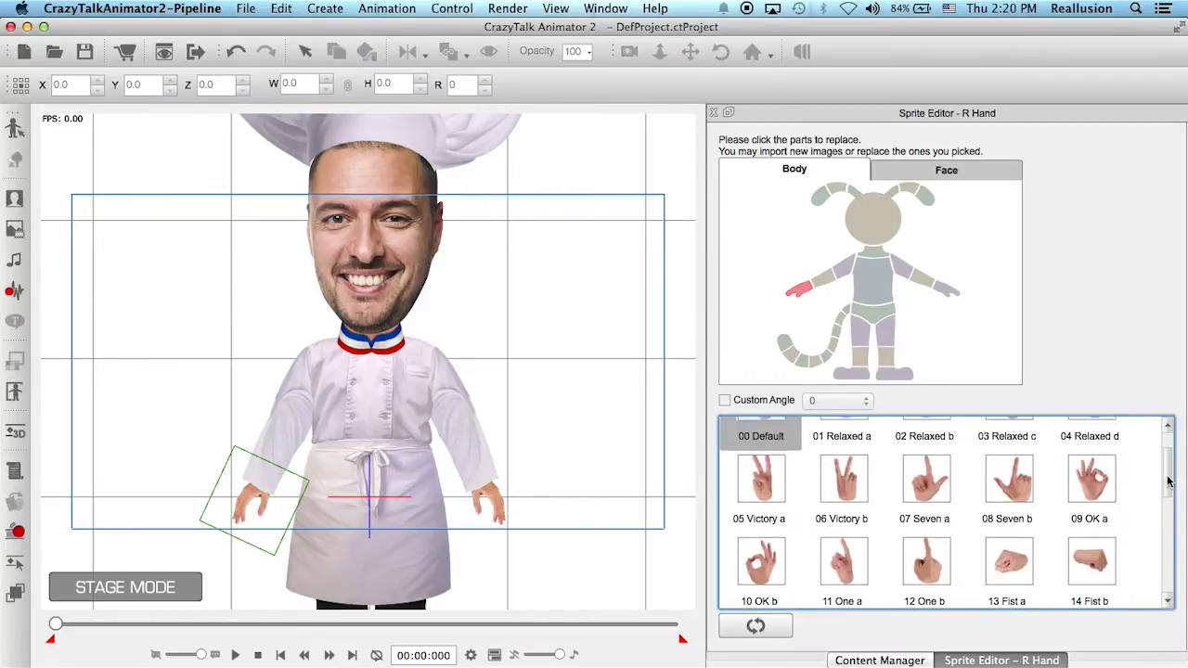
pyautogui.click(1090, 478)
pyautogui.click(1021, 492)
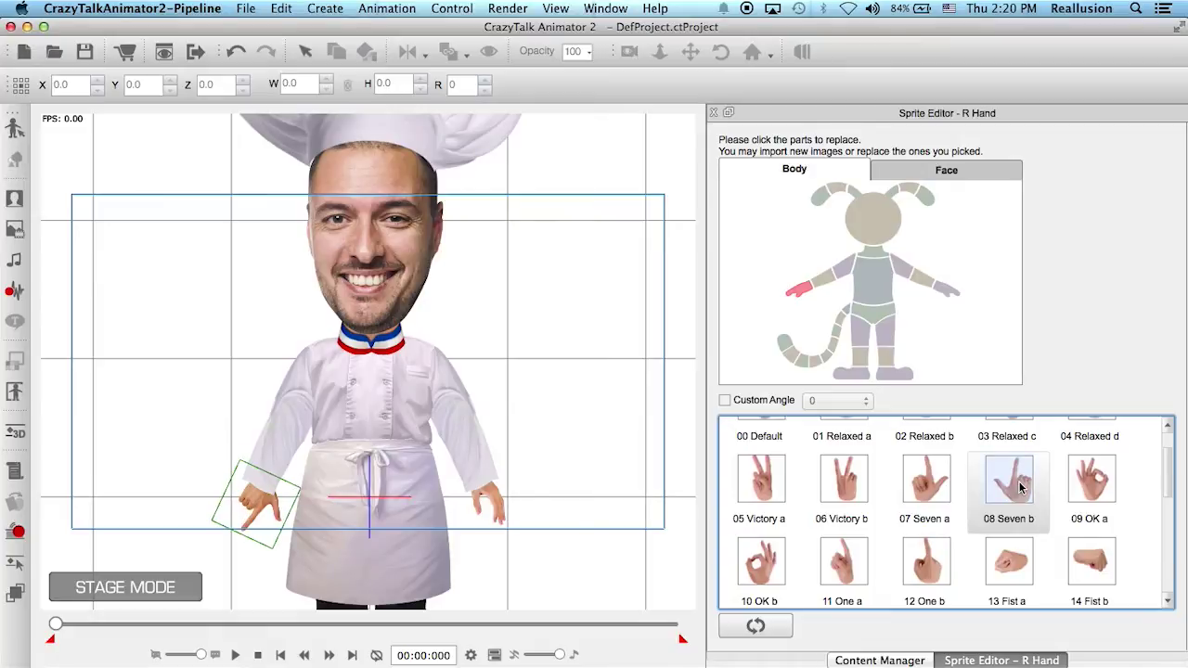
pyautogui.click(942, 496)
pyautogui.click(919, 561)
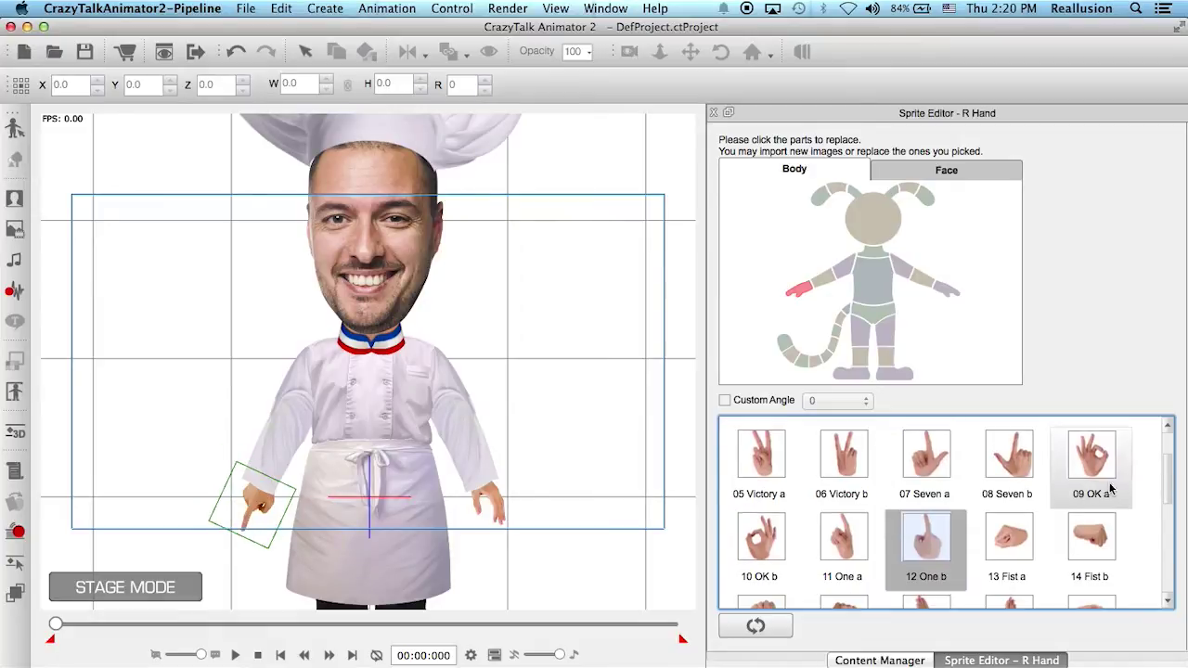
# Set the chef's right-hand sprite to 26 Thumb Up b and close the Sprite Editor.
pyautogui.moveTo(1174, 469); pyautogui.dragTo(1174, 559)
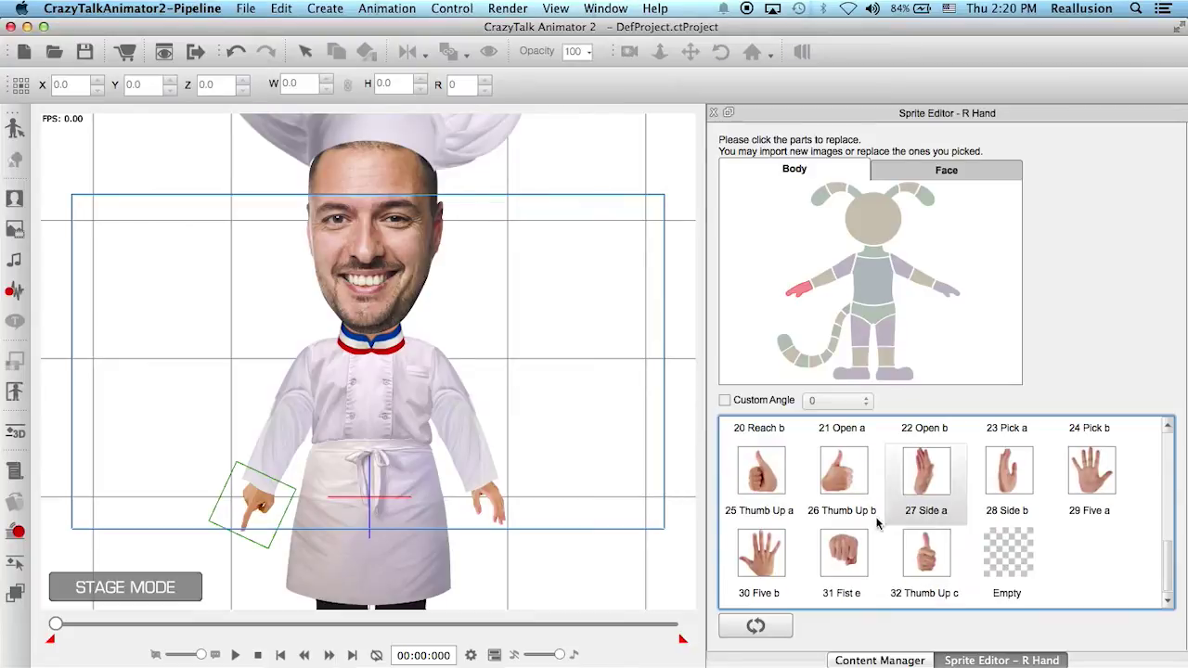
pyautogui.click(836, 460)
pyautogui.click(940, 564)
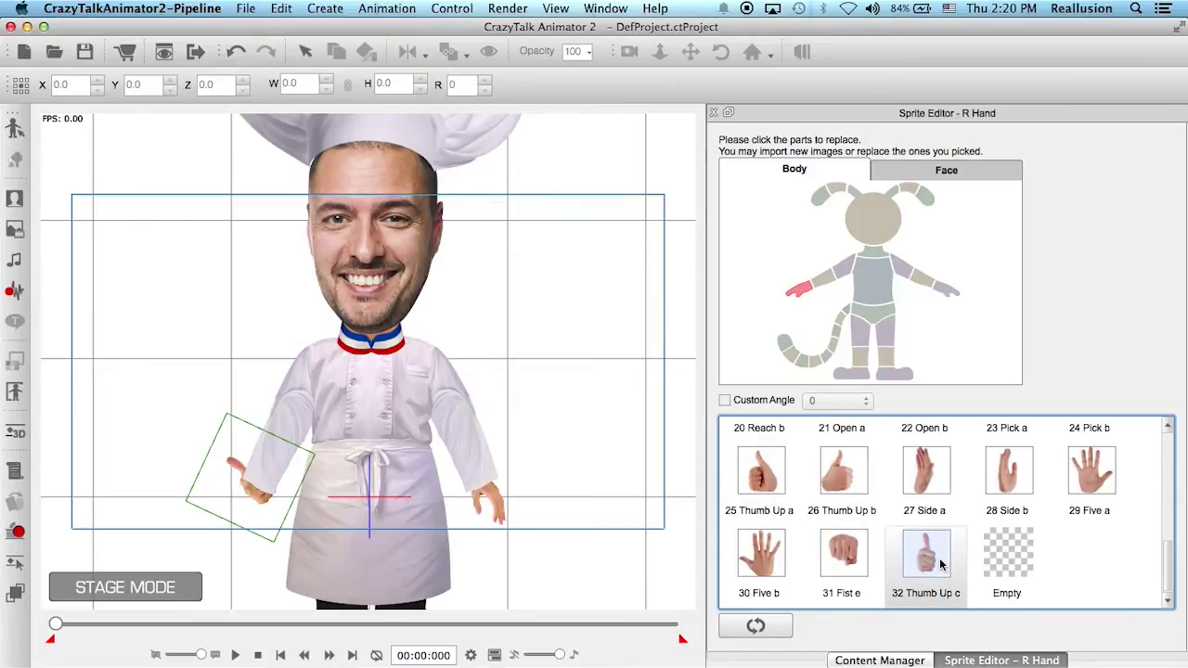
pyautogui.click(833, 457)
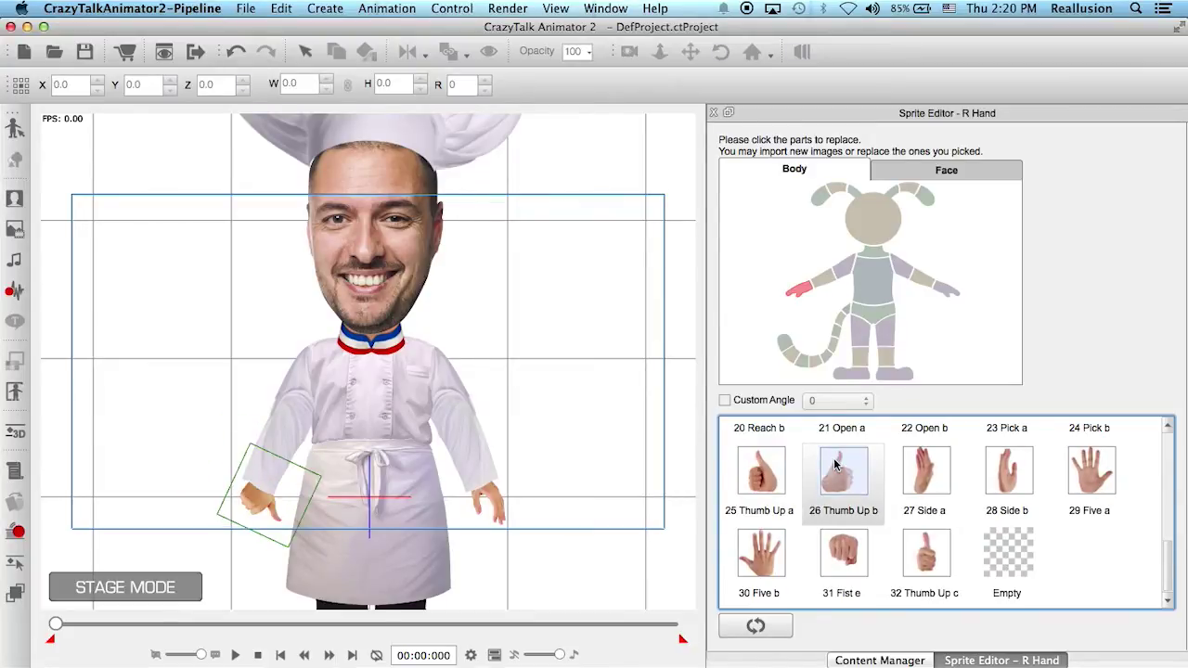
pyautogui.click(713, 113)
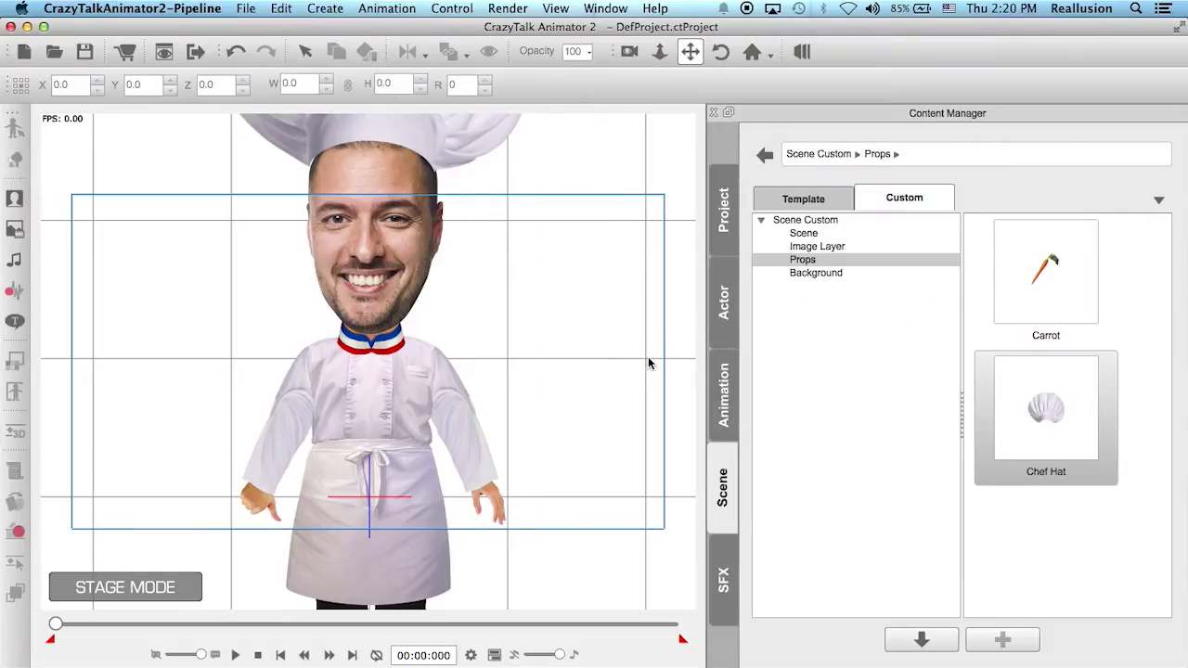
# Open the Timeline window with the whole chef framed on the stage and shift it over beside its original spot.
pyautogui.scroll(-3, 648, 358)
pyautogui.scroll(1, 645, 359)
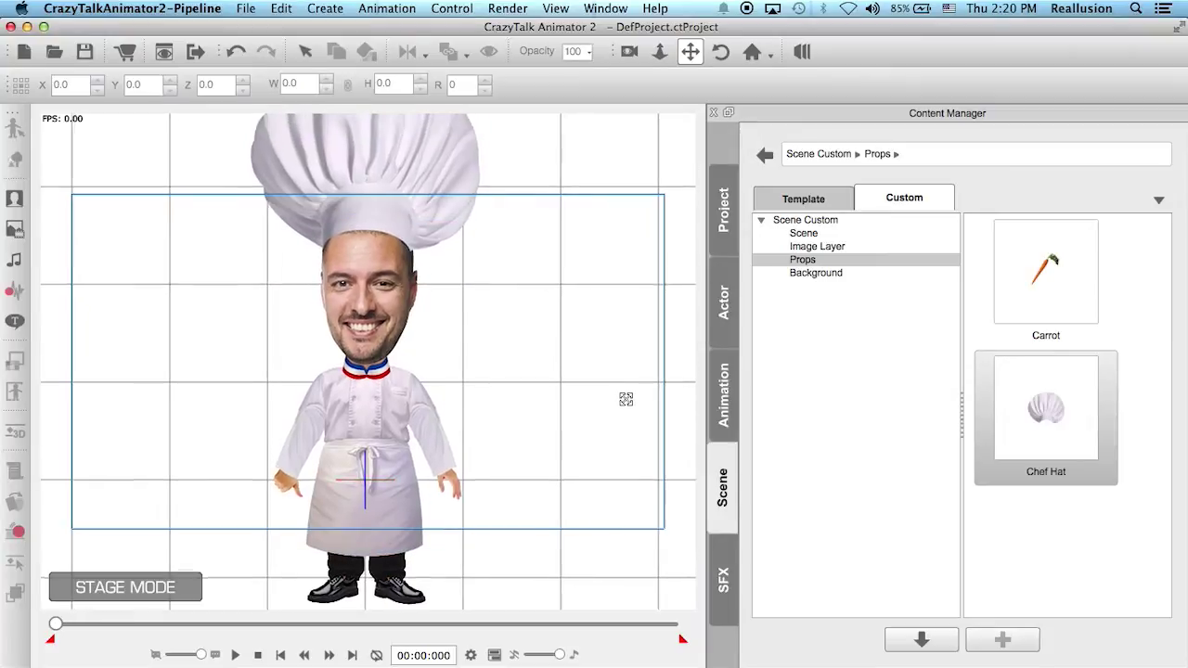
pyautogui.scroll(-1, 625, 399)
pyautogui.scroll(-1, 625, 402)
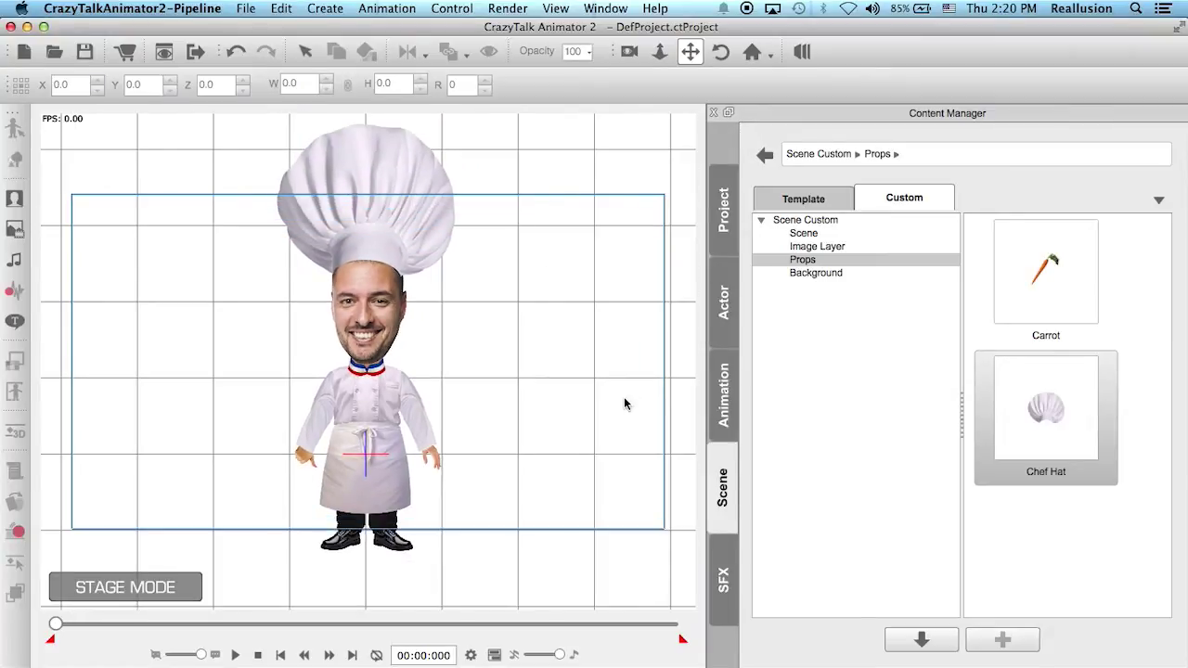
pyautogui.moveTo(622, 403); pyautogui.dragTo(607, 427)
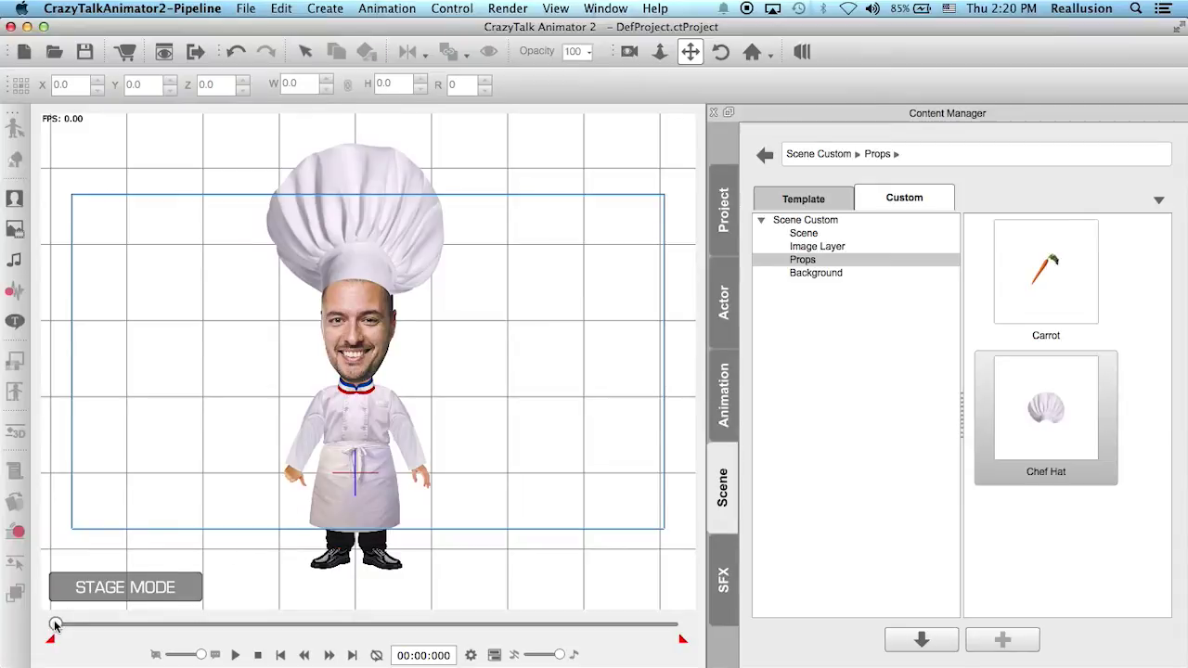
pyautogui.moveTo(54, 623); pyautogui.dragTo(103, 628)
pyautogui.click(258, 654)
pyautogui.press('F3')
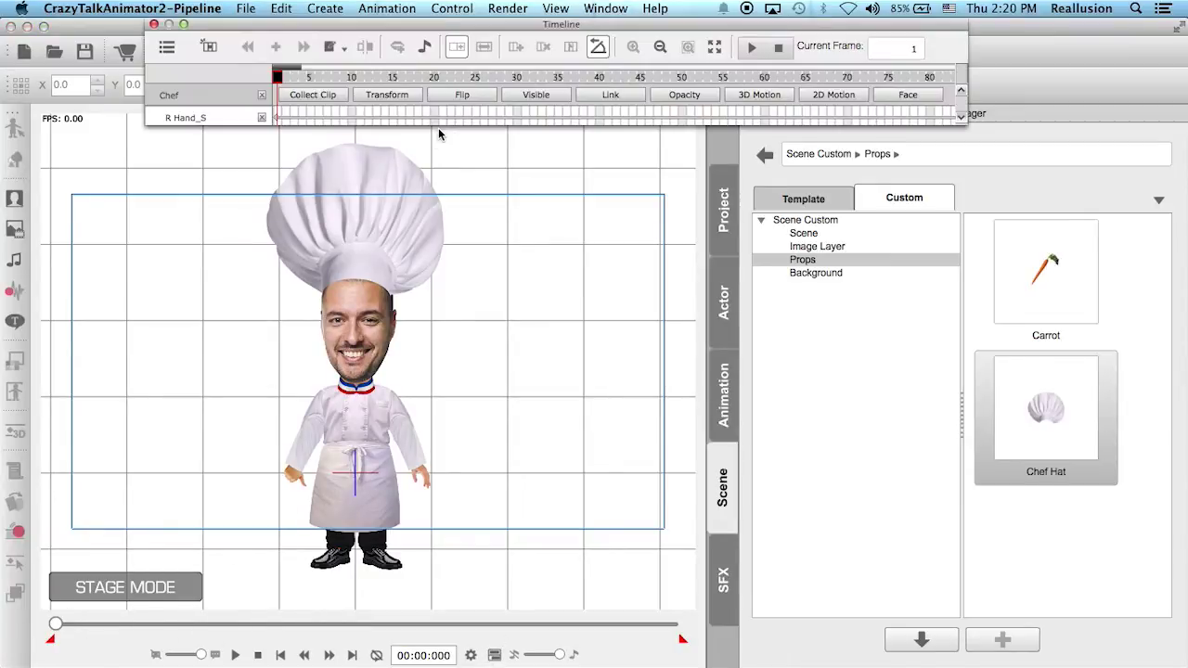
pyautogui.moveTo(399, 32); pyautogui.dragTo(254, 34)
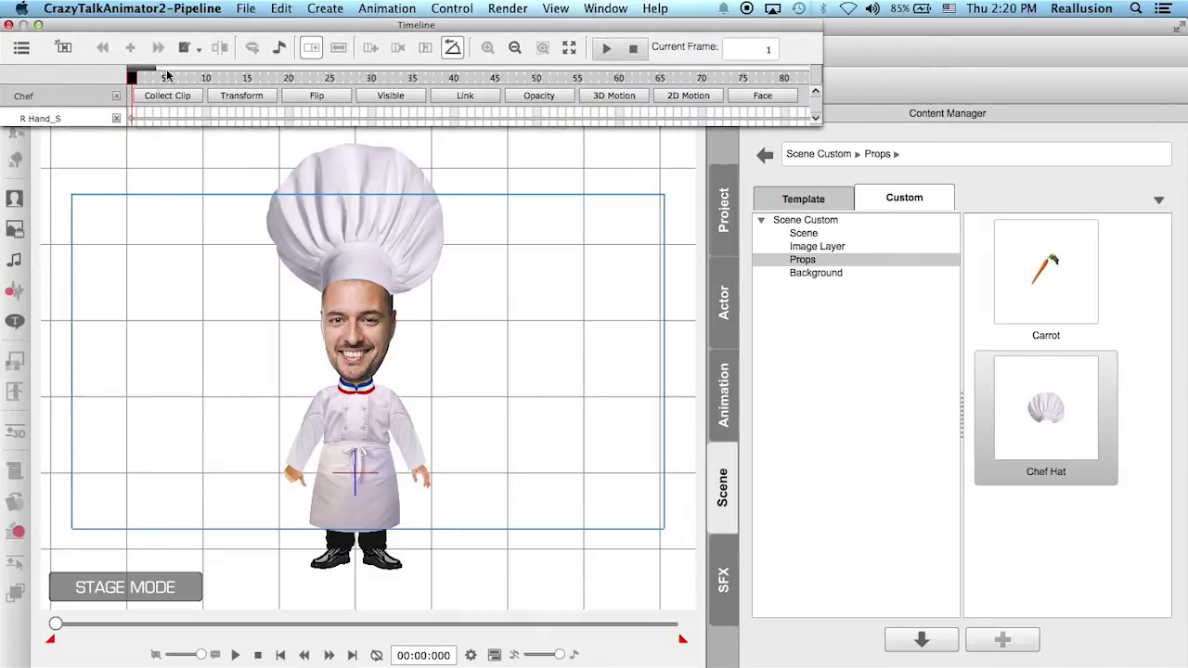
# Scrub to frame 27, return to the start, show the chef's 2D Motion tracks and close the timeline.
pyautogui.moveTo(131, 79); pyautogui.dragTo(346, 92)
pyautogui.click(344, 119)
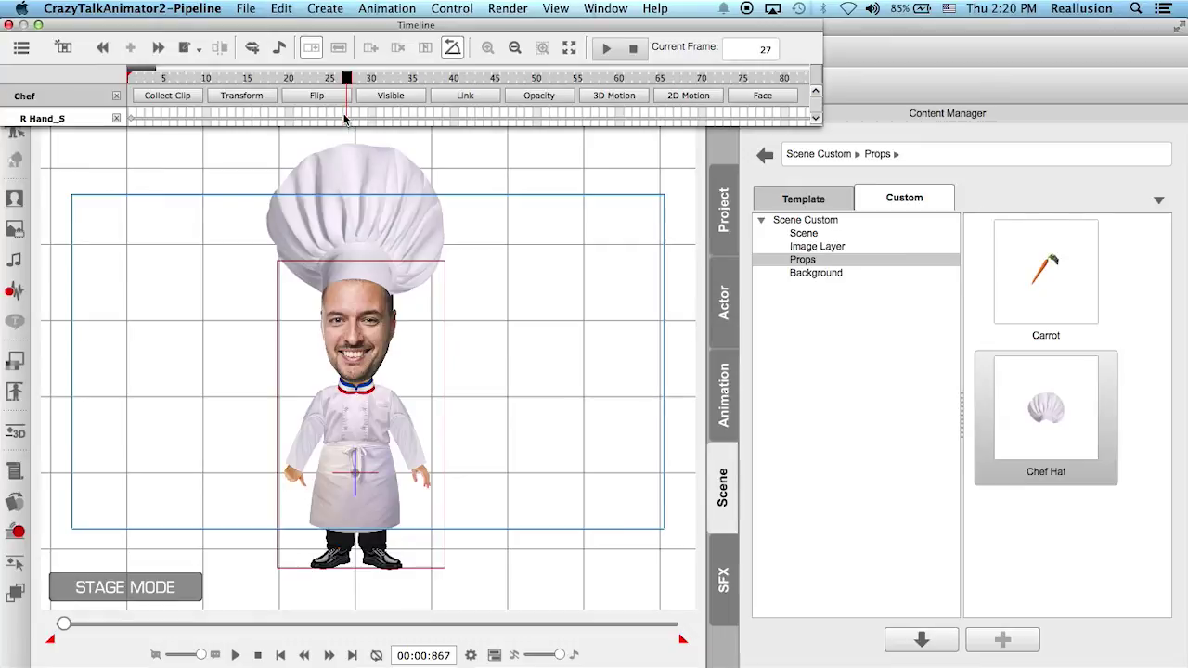
pyautogui.click(633, 49)
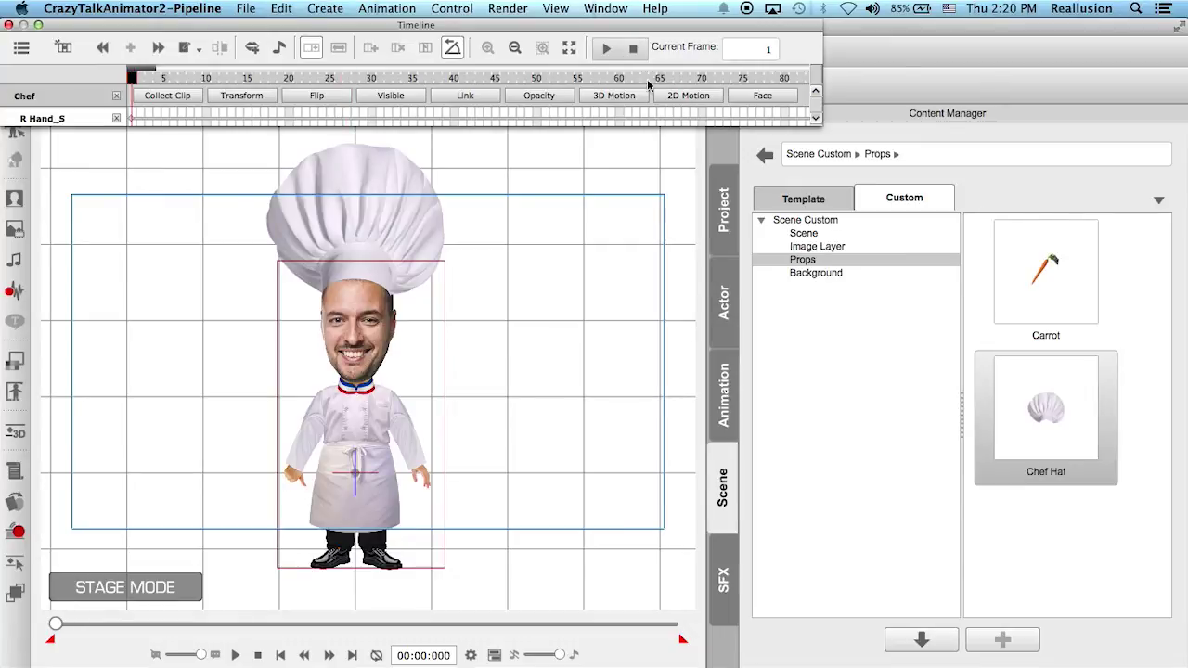
pyautogui.click(687, 96)
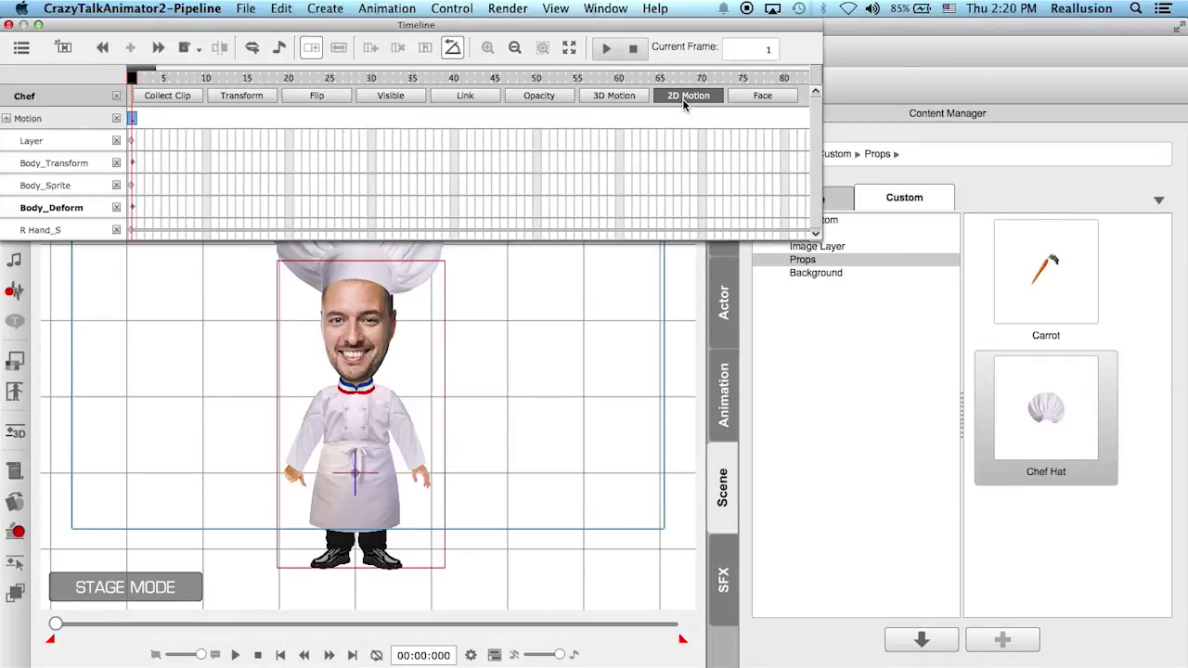
pyautogui.click(8, 24)
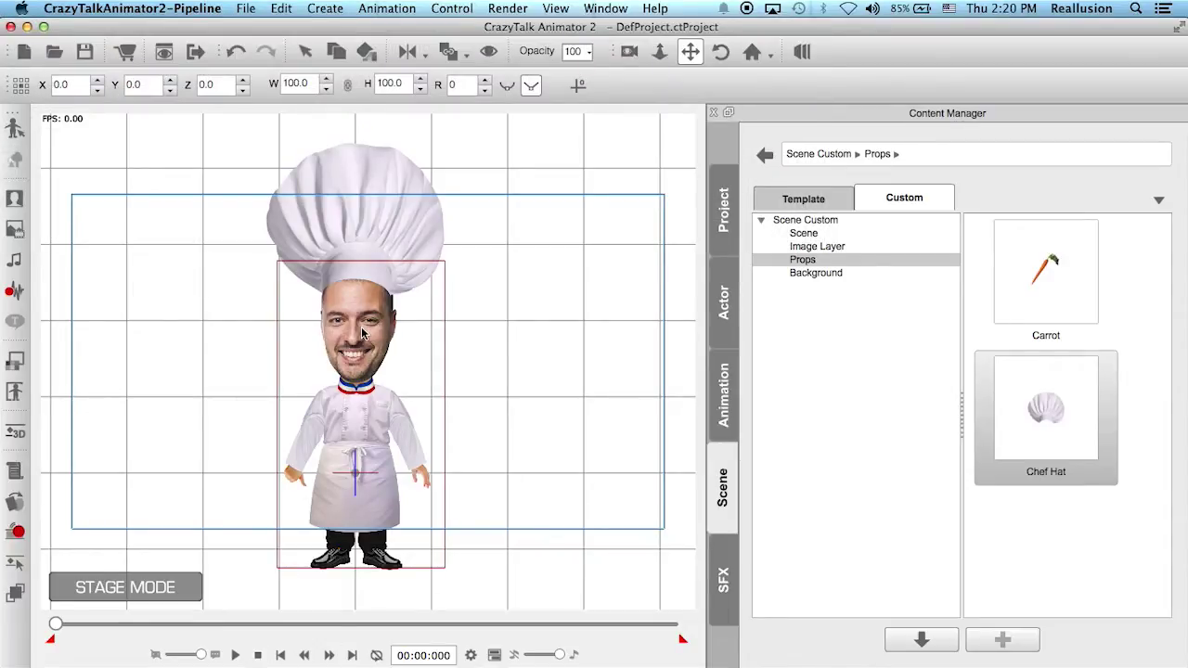
# Change the project's time unit to Frame in the Project Settings.
pyautogui.click(470, 655)
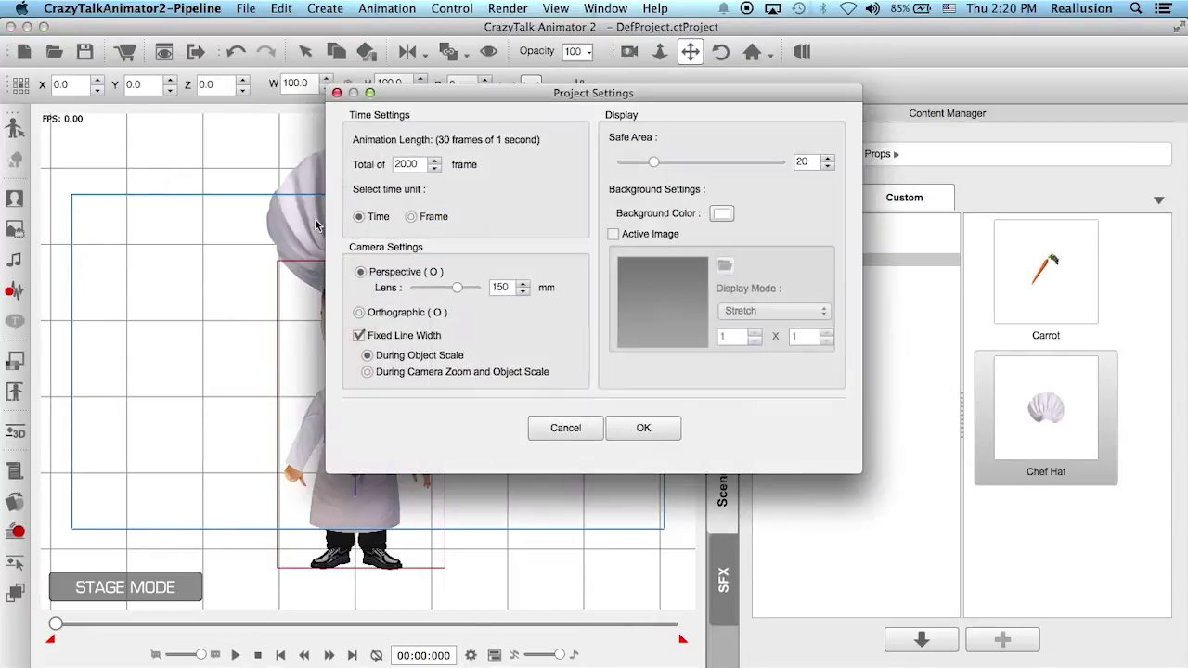
pyautogui.click(429, 217)
pyautogui.click(633, 431)
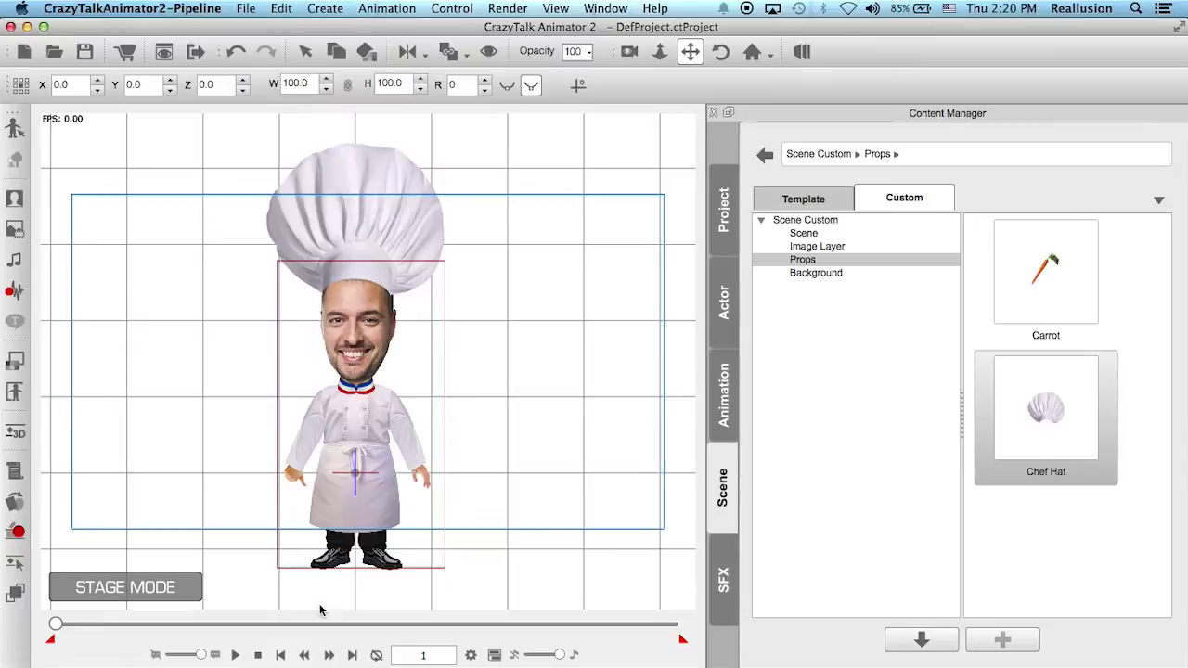
# At frame 16, rotate the chef's head to about 14 degrees with the 2D Motion Key Editor's body controls.
pyautogui.click(233, 655)
pyautogui.click(364, 300)
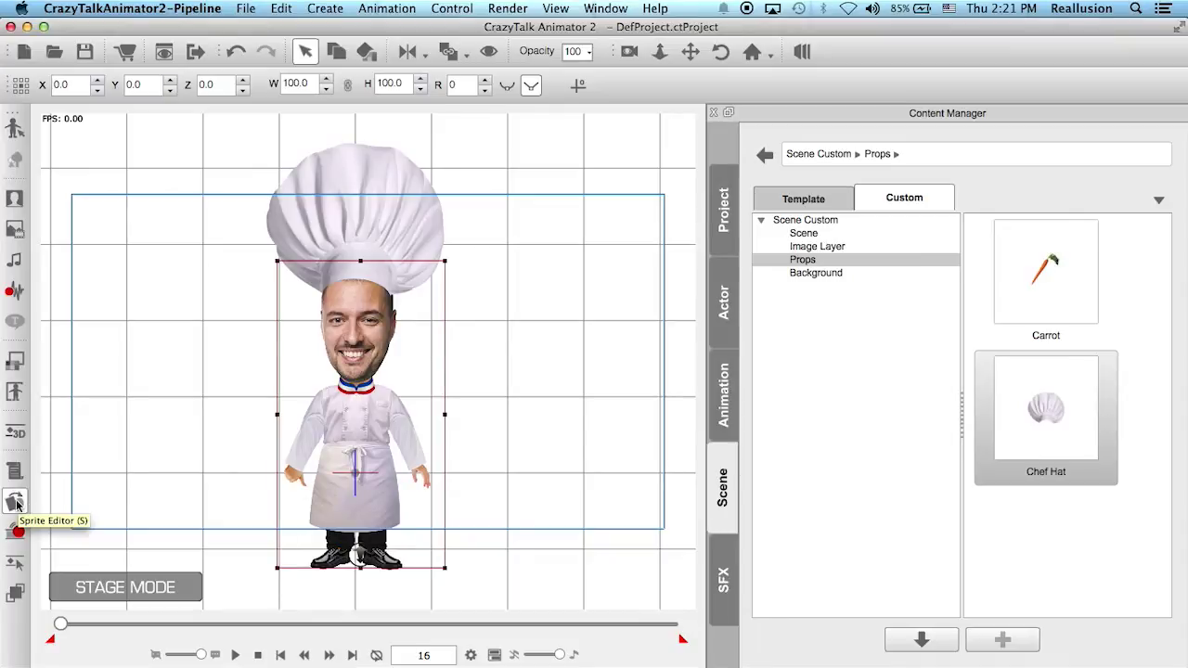
pyautogui.click(21, 568)
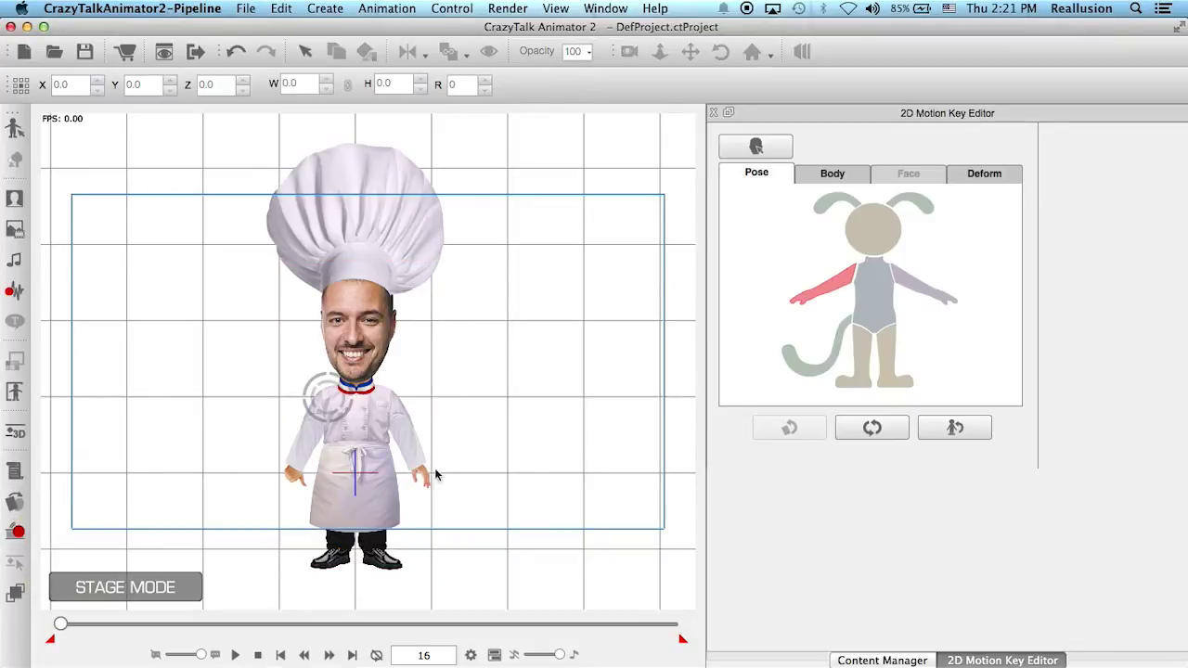
pyautogui.click(882, 232)
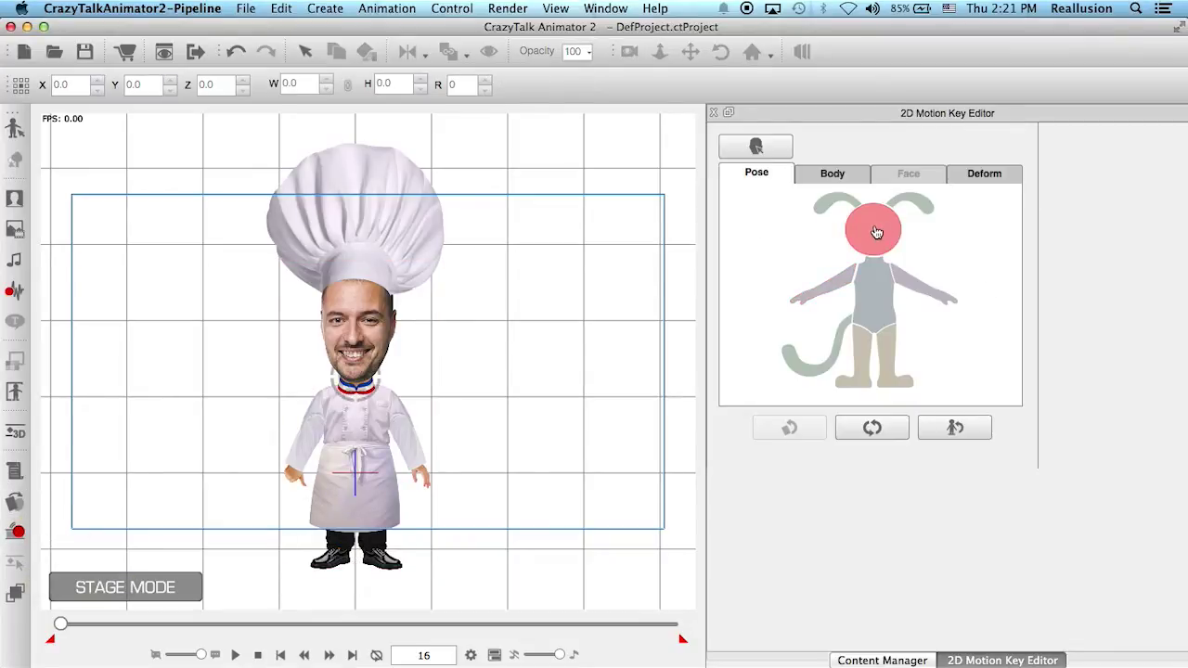
pyautogui.click(832, 174)
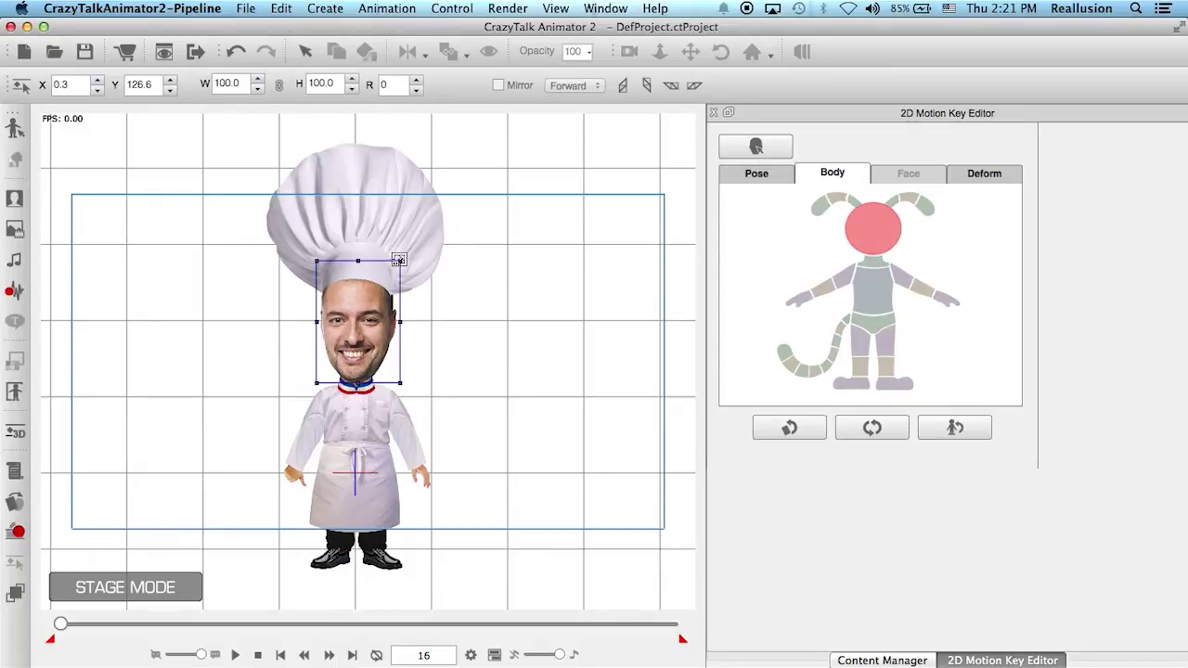
pyautogui.moveTo(403, 251); pyautogui.dragTo(432, 266)
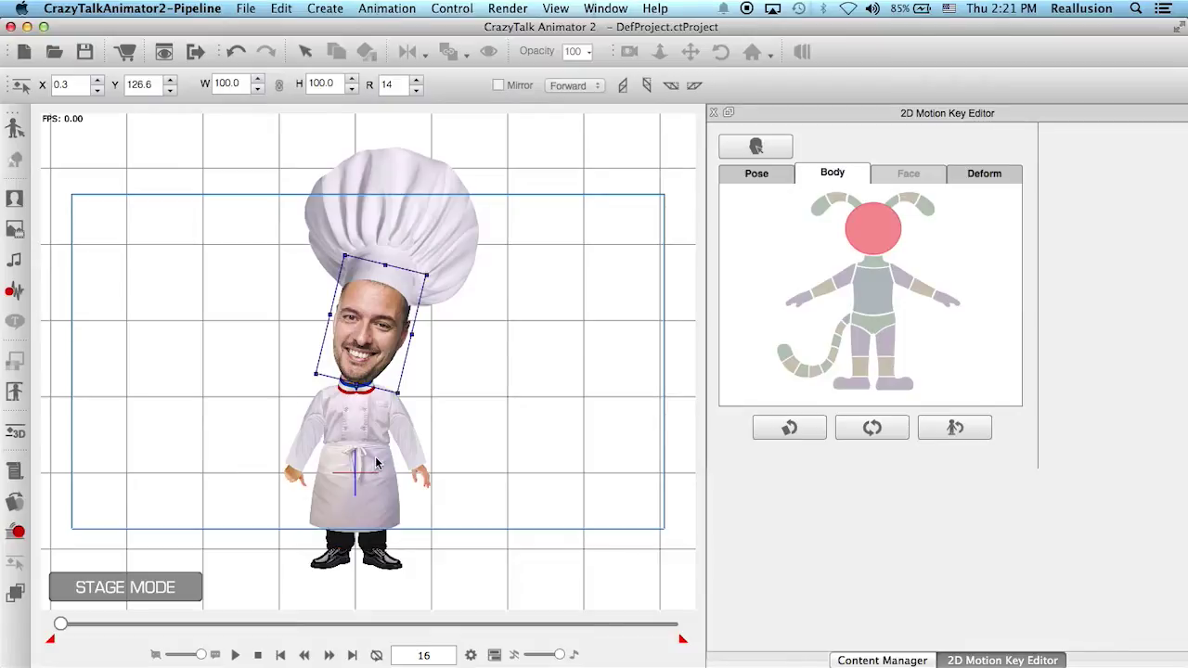
# Review the head tilt in the timeline by scrubbing between frames 1 and 16 and playing onward from there.
pyautogui.click(496, 656)
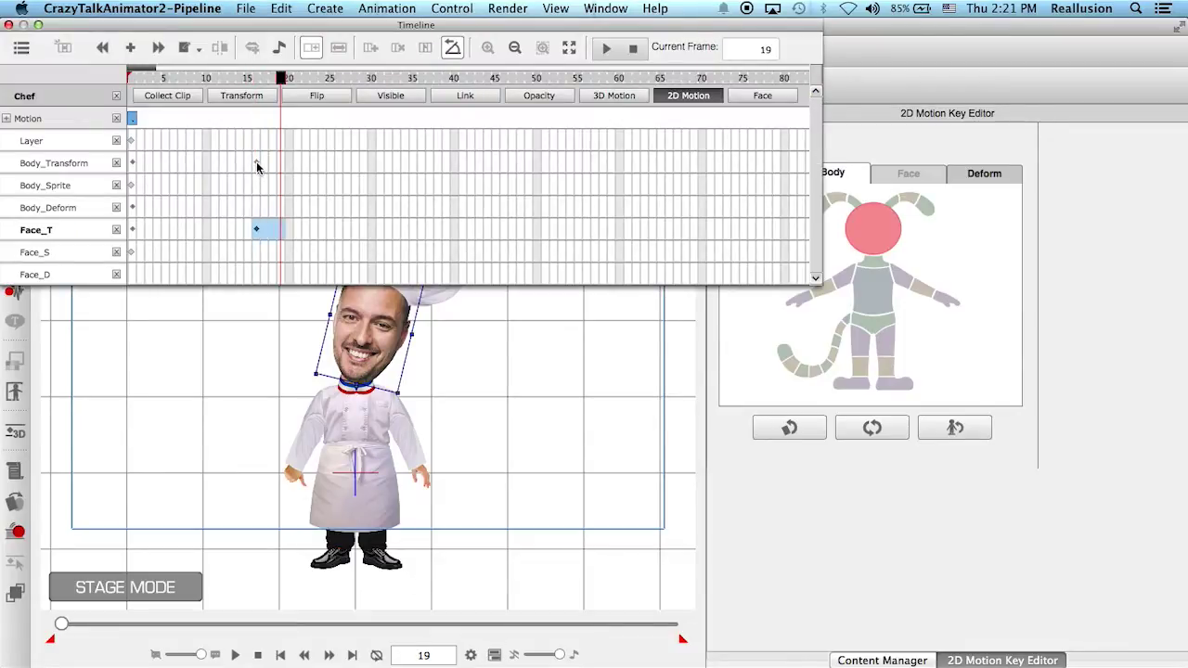
pyautogui.click(257, 164)
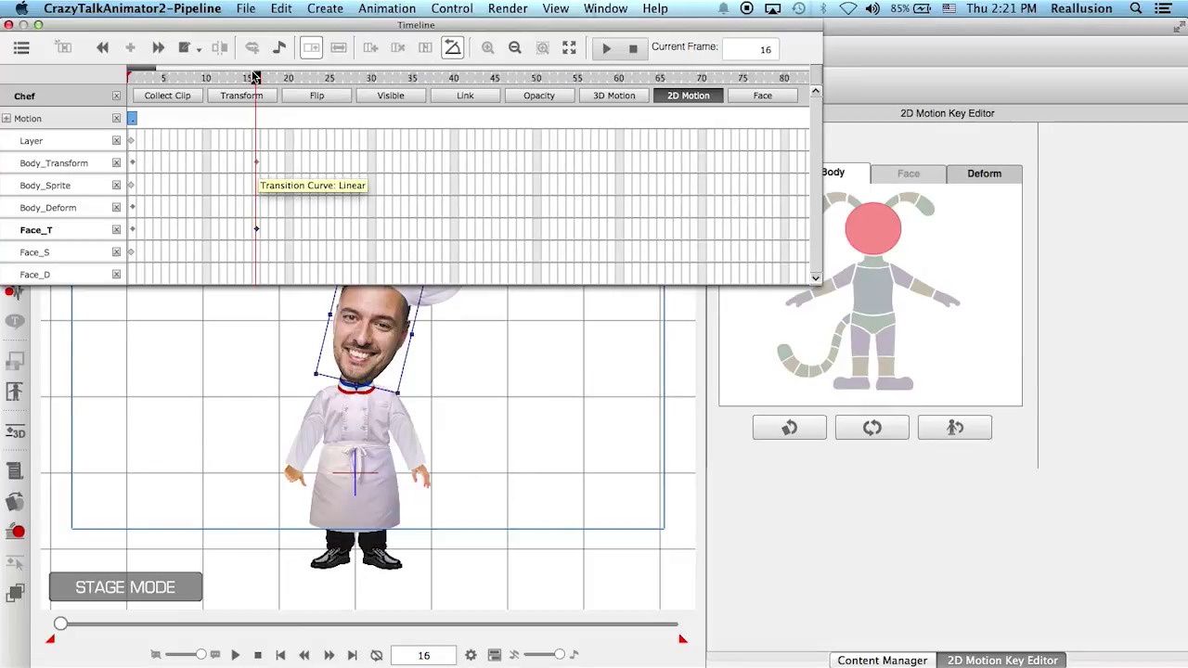
pyautogui.moveTo(239, 80); pyautogui.dragTo(118, 94)
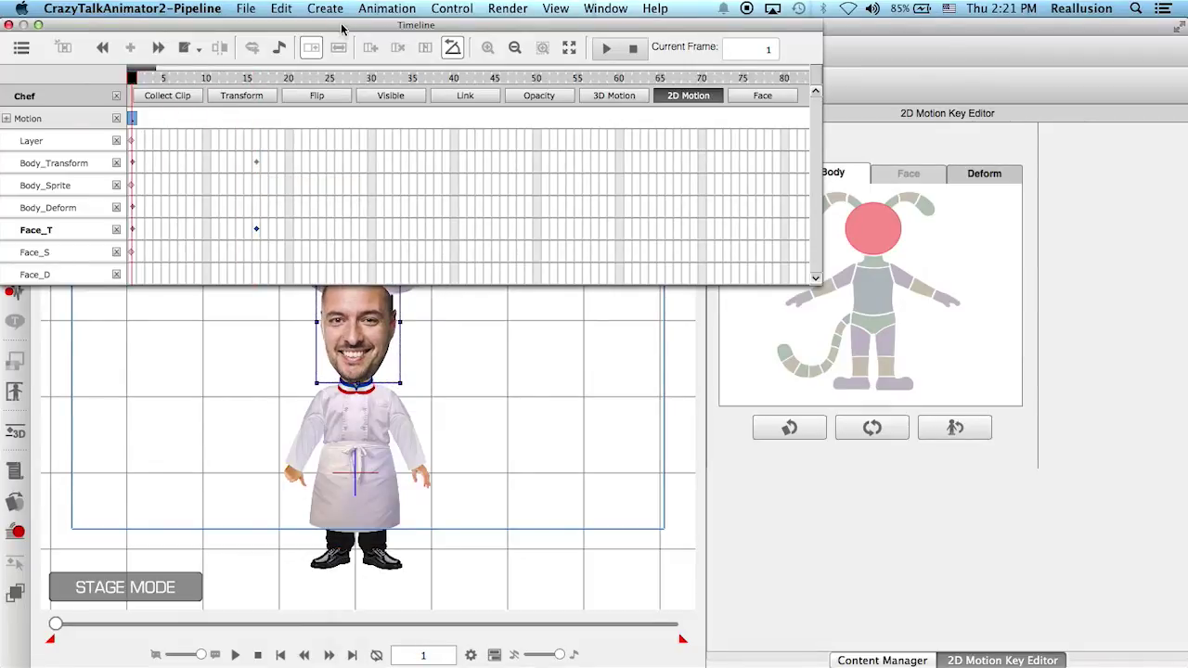
pyautogui.moveTo(344, 26); pyautogui.dragTo(348, 25)
pyautogui.click(387, 8)
pyautogui.click(276, 28)
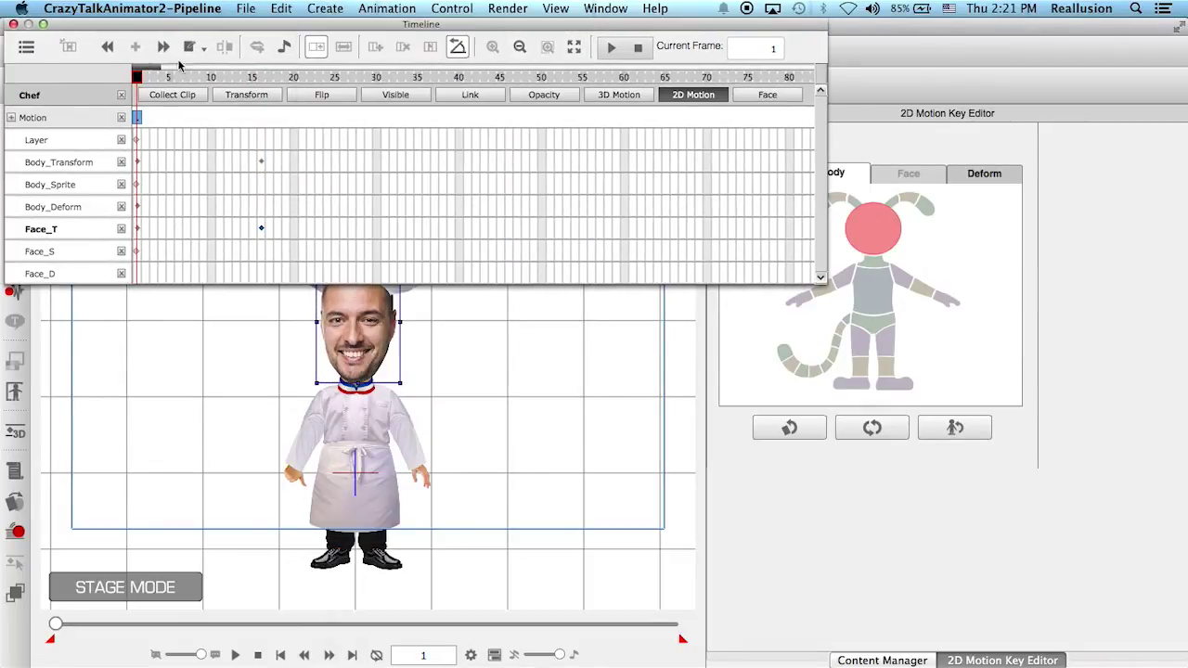
pyautogui.moveTo(140, 82); pyautogui.dragTo(263, 91)
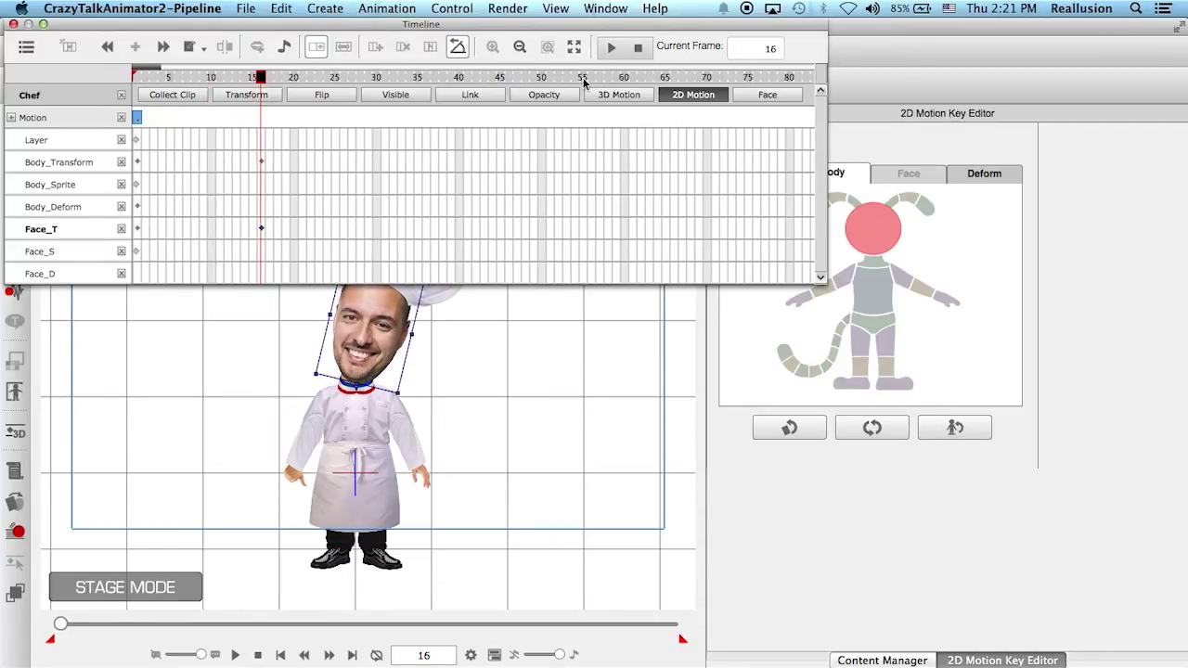
pyautogui.click(611, 47)
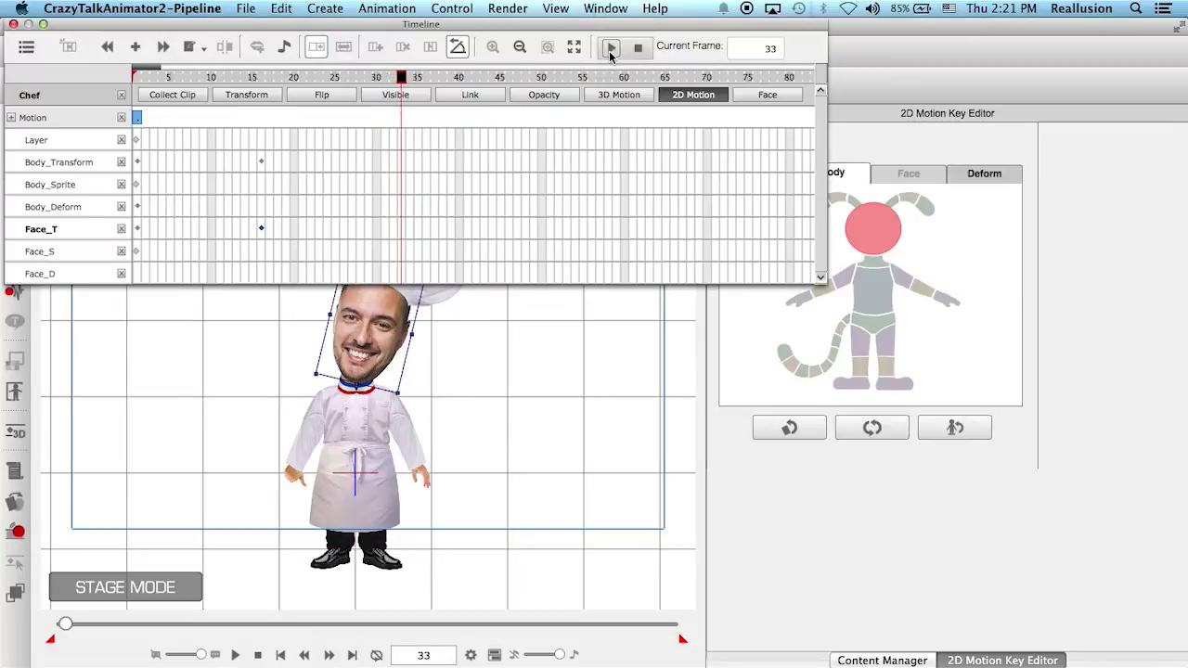
# Move the timeline clear of the character and rotate the chef's head back to 0 degrees at frame 100.
pyautogui.click(611, 52)
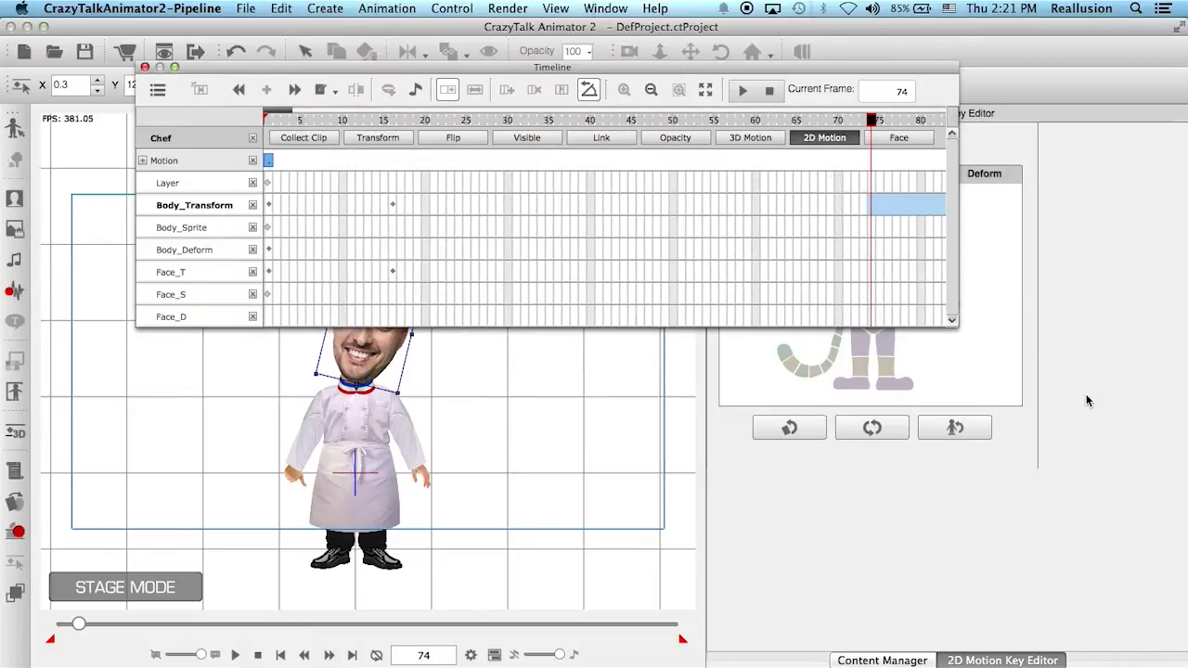
pyautogui.moveTo(539, 64); pyautogui.dragTo(875, 334)
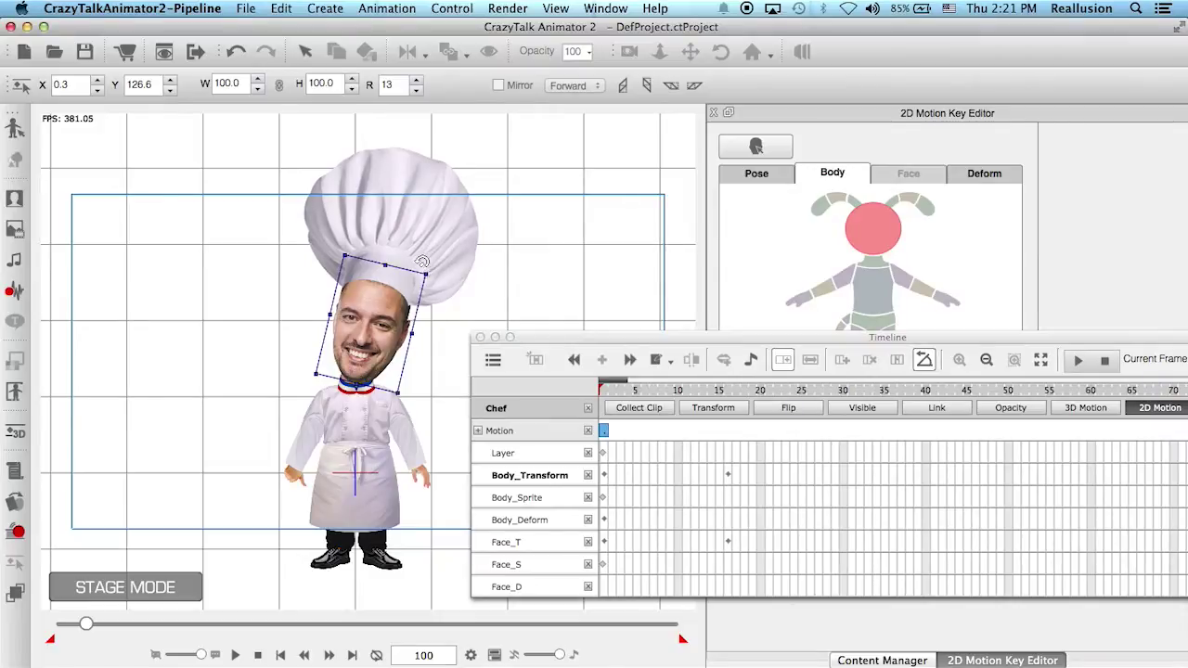
pyautogui.moveTo(428, 266); pyautogui.dragTo(416, 270)
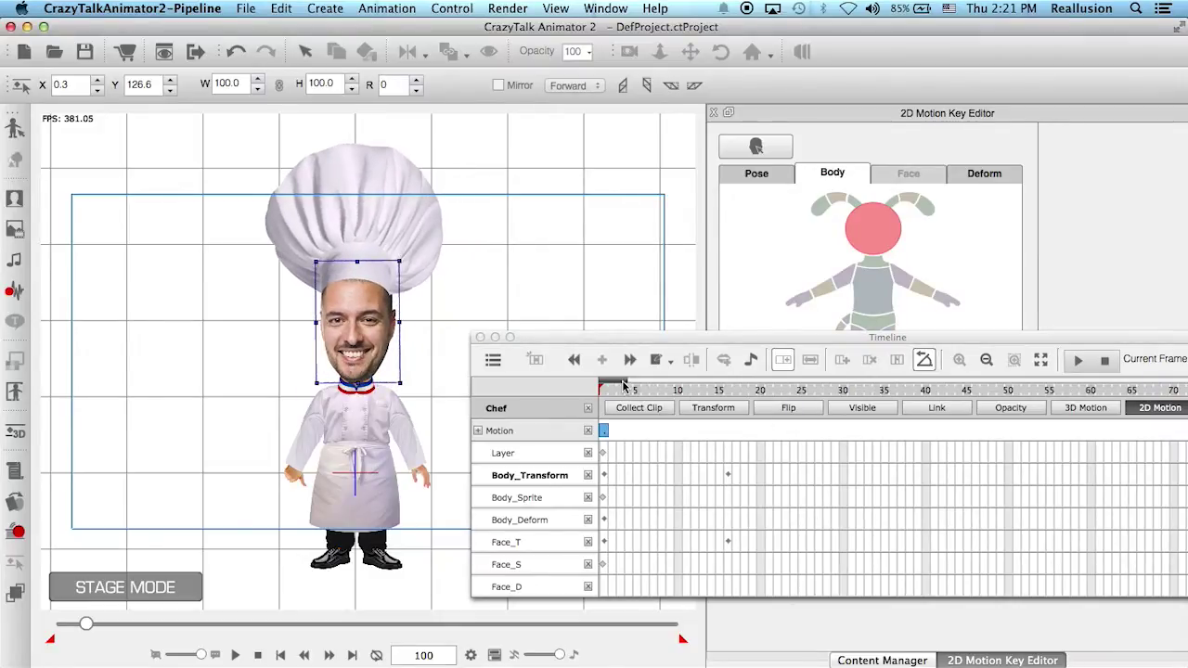
# Play the animation from the start to frame 31 and rotate the chef's head there to about 359 degrees.
pyautogui.click(1077, 361)
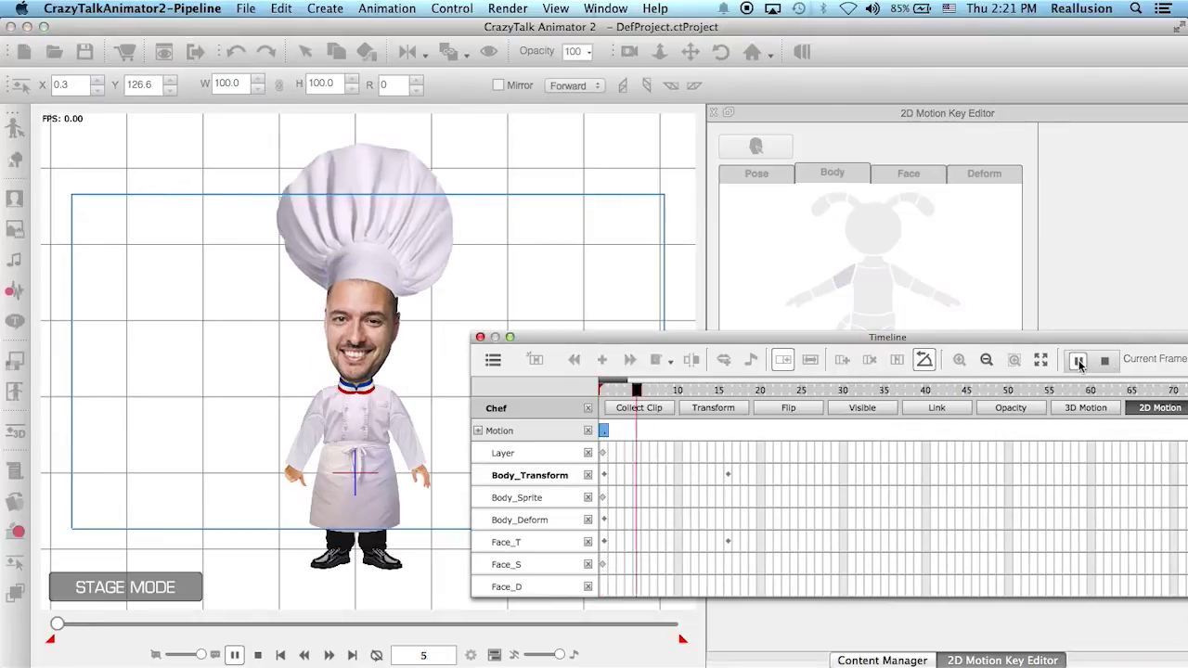
pyautogui.click(1077, 360)
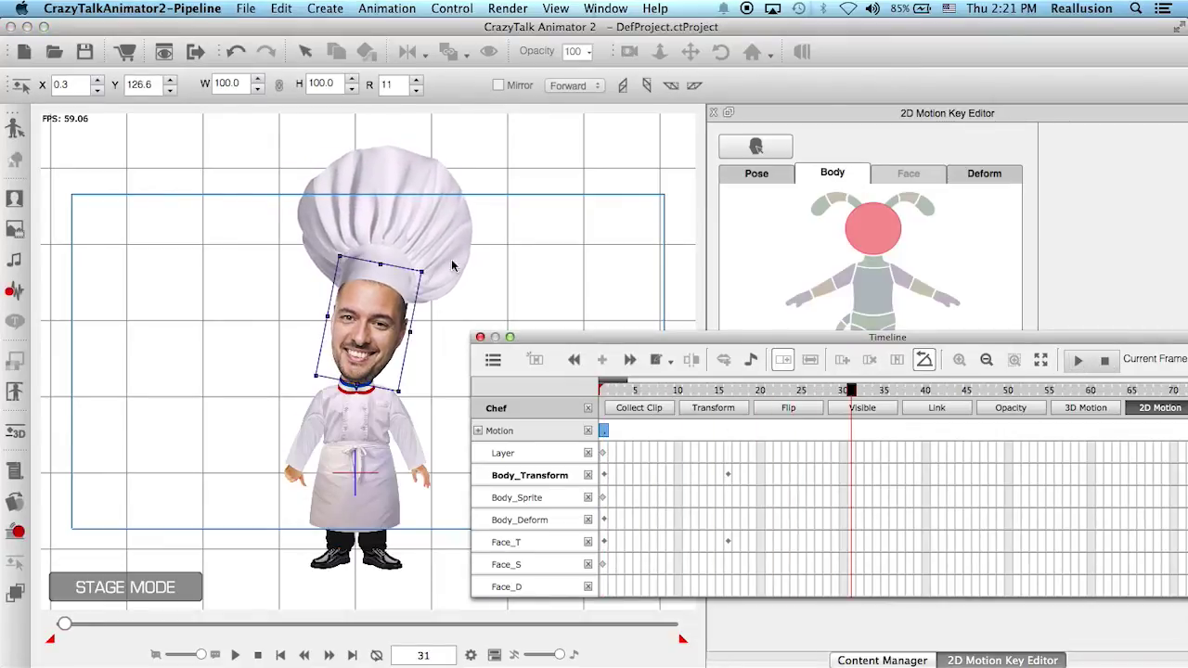
pyautogui.moveTo(429, 262); pyautogui.dragTo(409, 270)
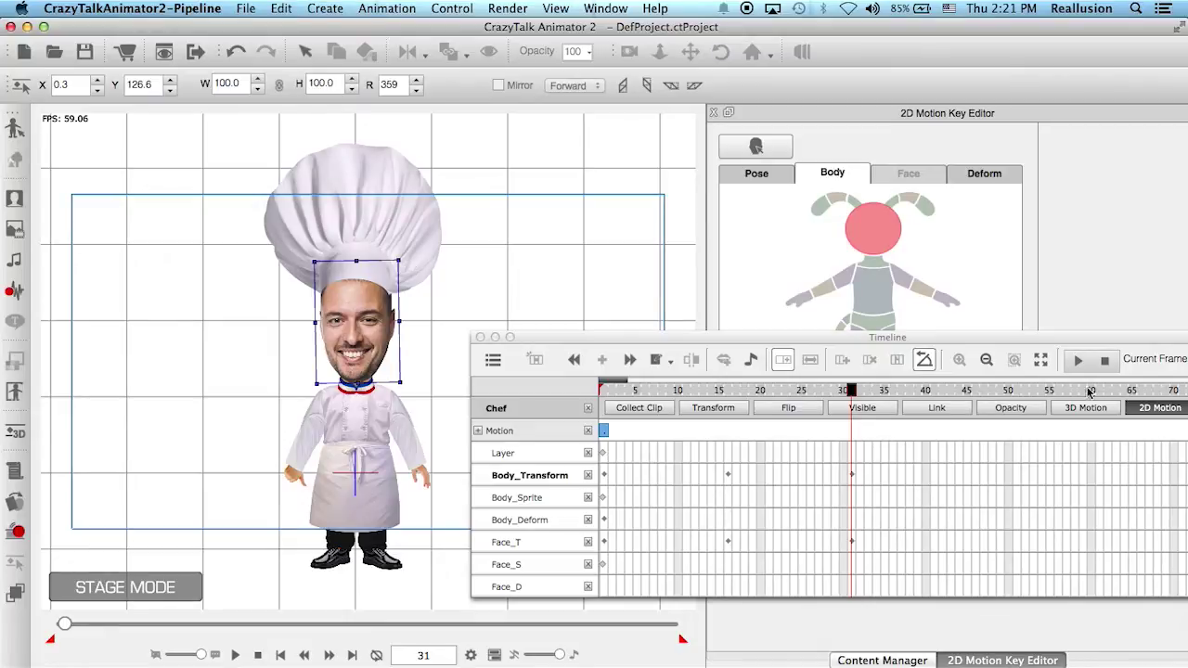
# Play the animation on to frame 50 and rotate the chef's head there to about 18 degrees.
pyautogui.click(1078, 360)
pyautogui.click(1078, 360)
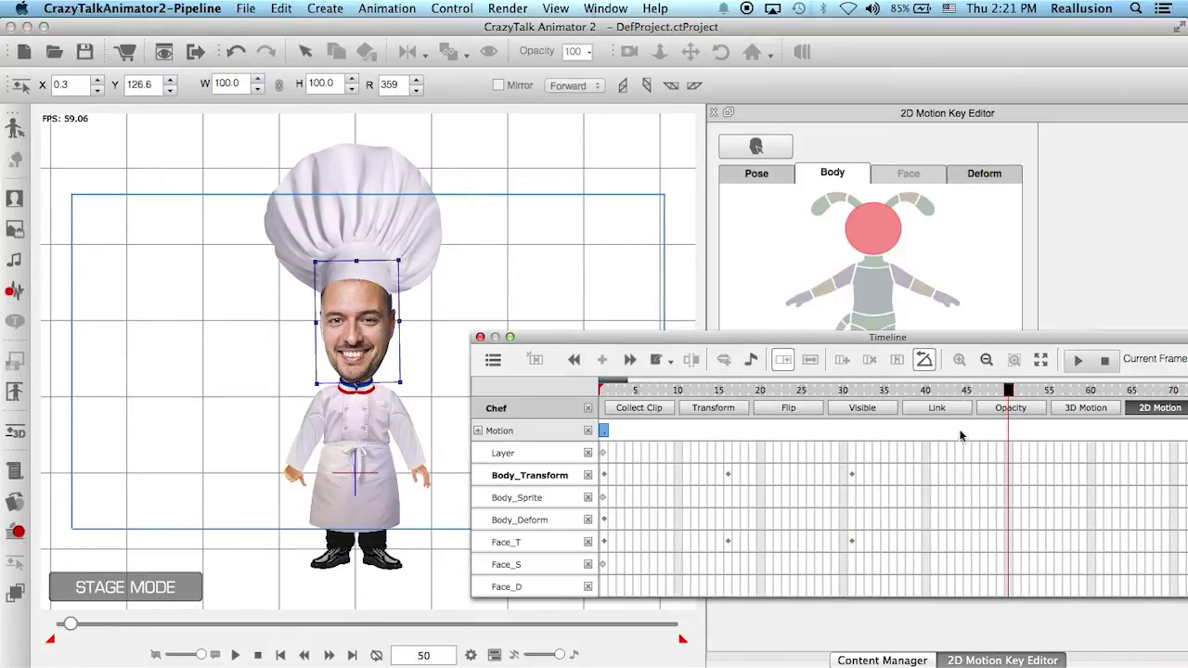
pyautogui.moveTo(401, 247); pyautogui.dragTo(437, 270)
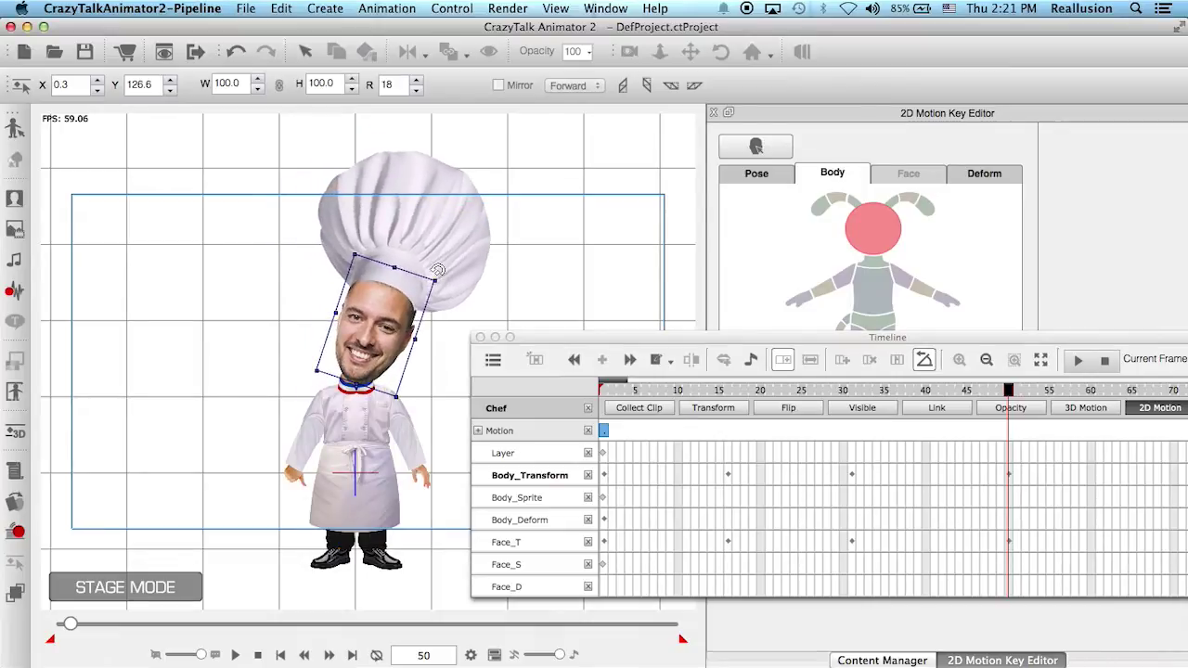
# Move the timeline clear of the head, play on to frame 67 and rotate the head back to 0 degrees.
pyautogui.moveTo(1136, 336); pyautogui.dragTo(733, 422)
pyautogui.click(676, 441)
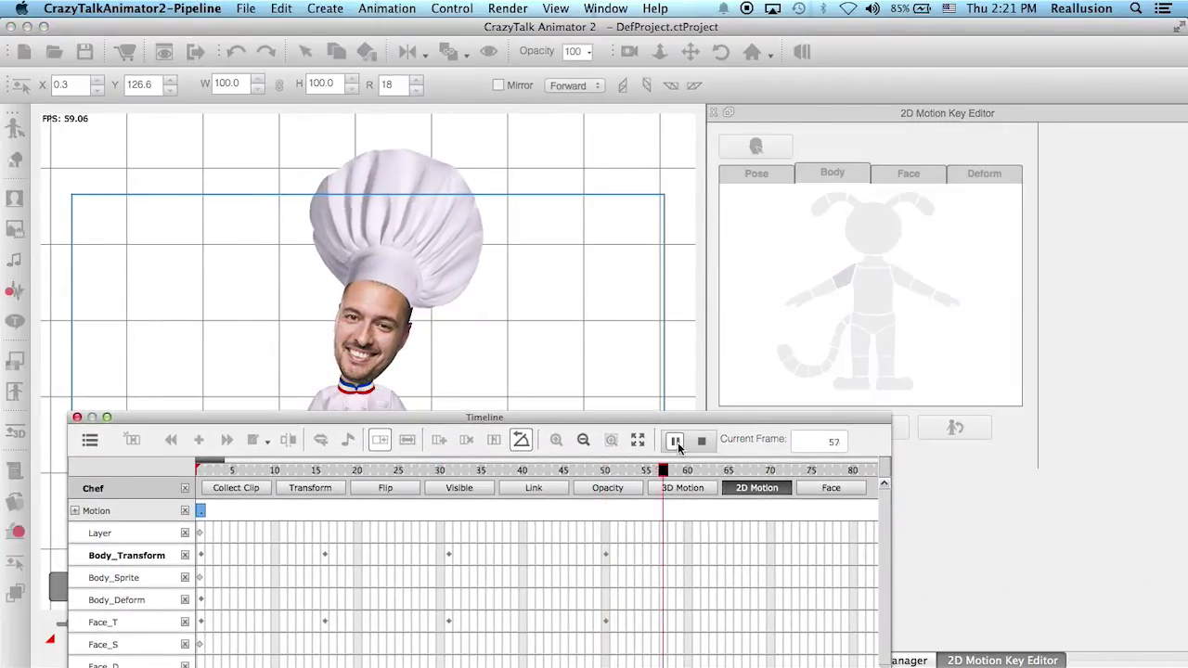
pyautogui.moveTo(427, 254); pyautogui.dragTo(397, 254)
# Replay the head-tilt animation from frame 1 to frame 70 to review it, and close the timeline.
pyautogui.click(701, 441)
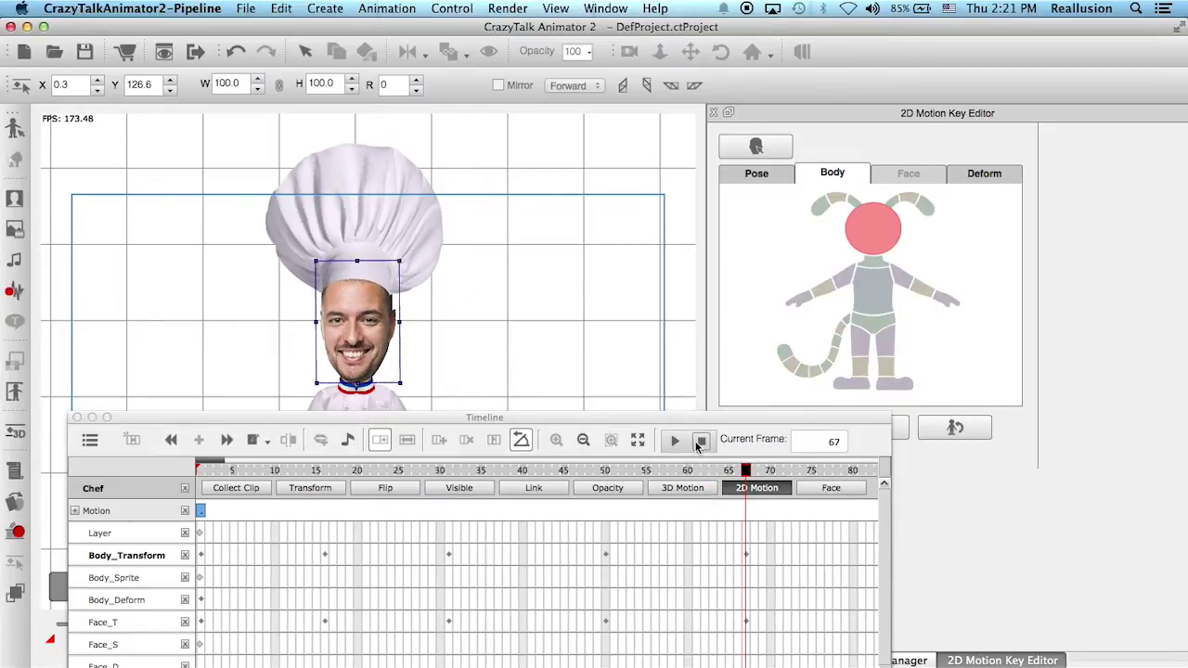
pyautogui.moveTo(696, 415); pyautogui.dragTo(708, 414)
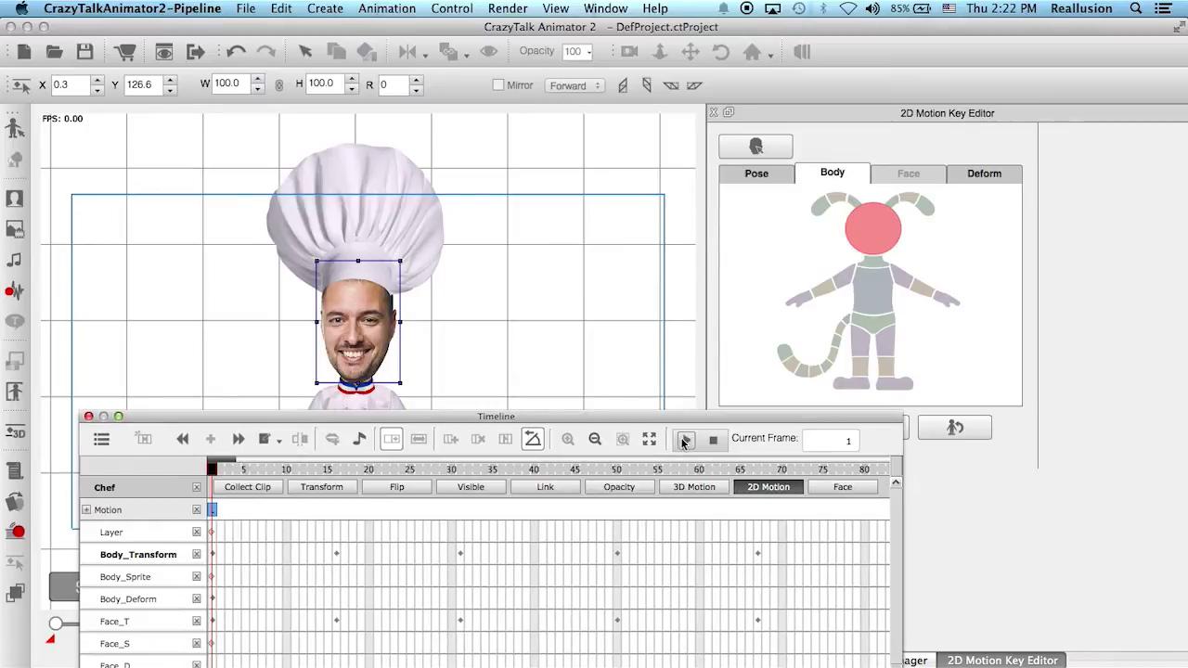
pyautogui.click(687, 442)
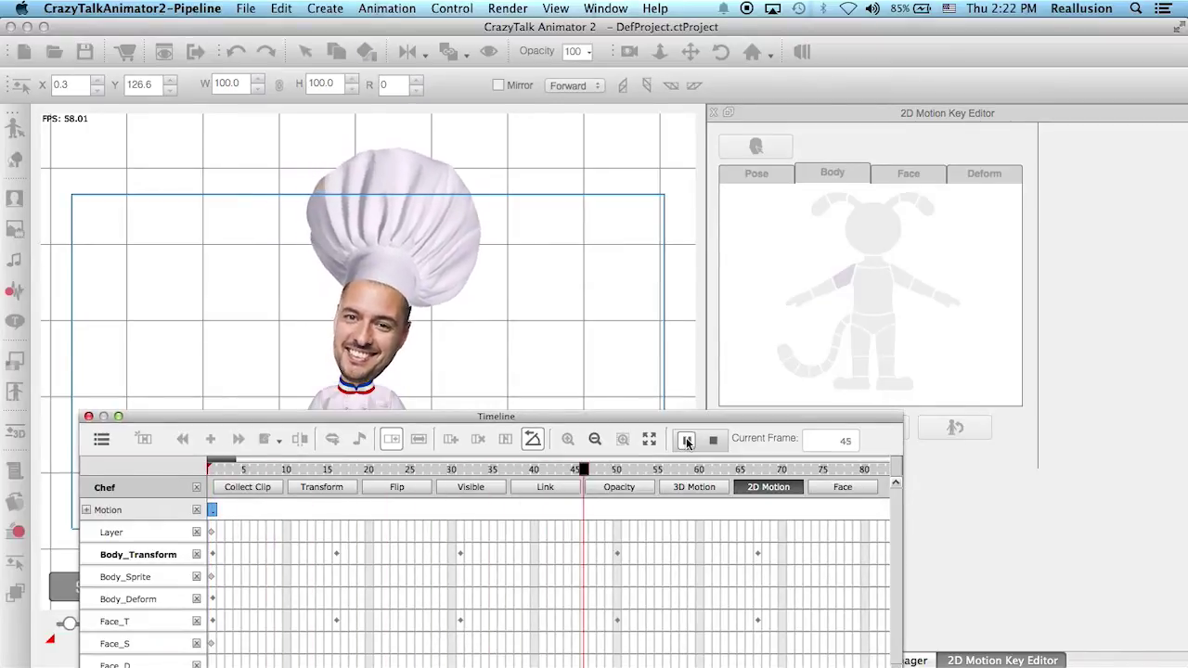
pyautogui.click(687, 442)
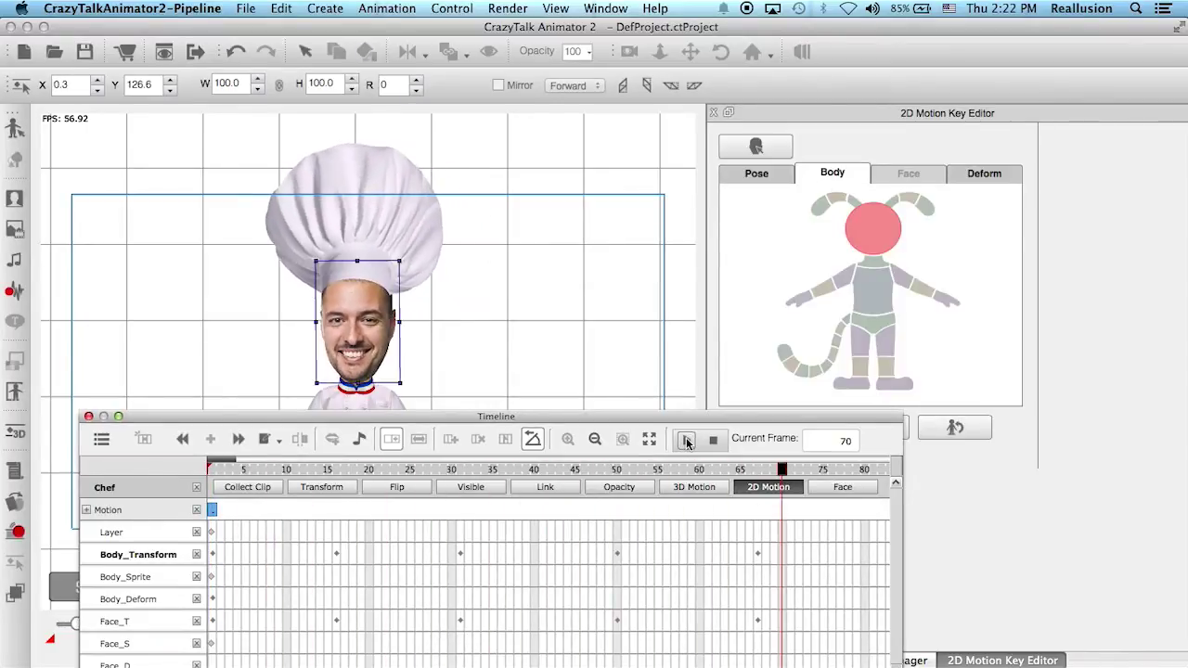
pyautogui.click(89, 417)
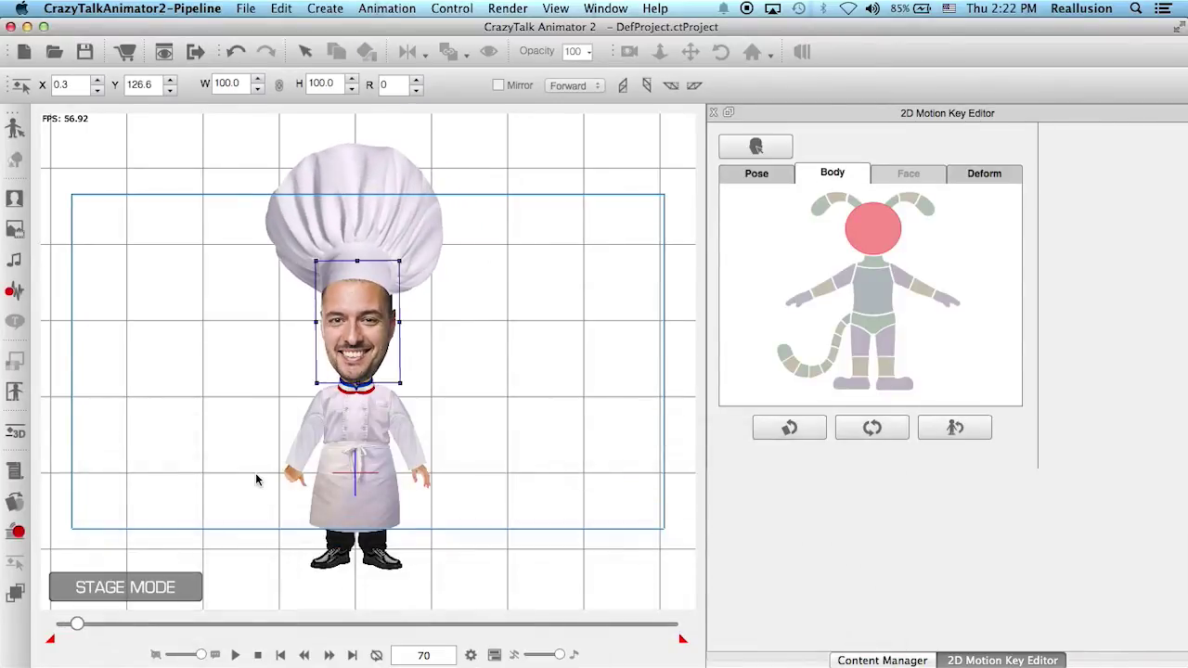
# At frame 1, try to shift the chef's torso sideways to X -20.2, Y 24.8, and undo the shift.
pyautogui.click(848, 284)
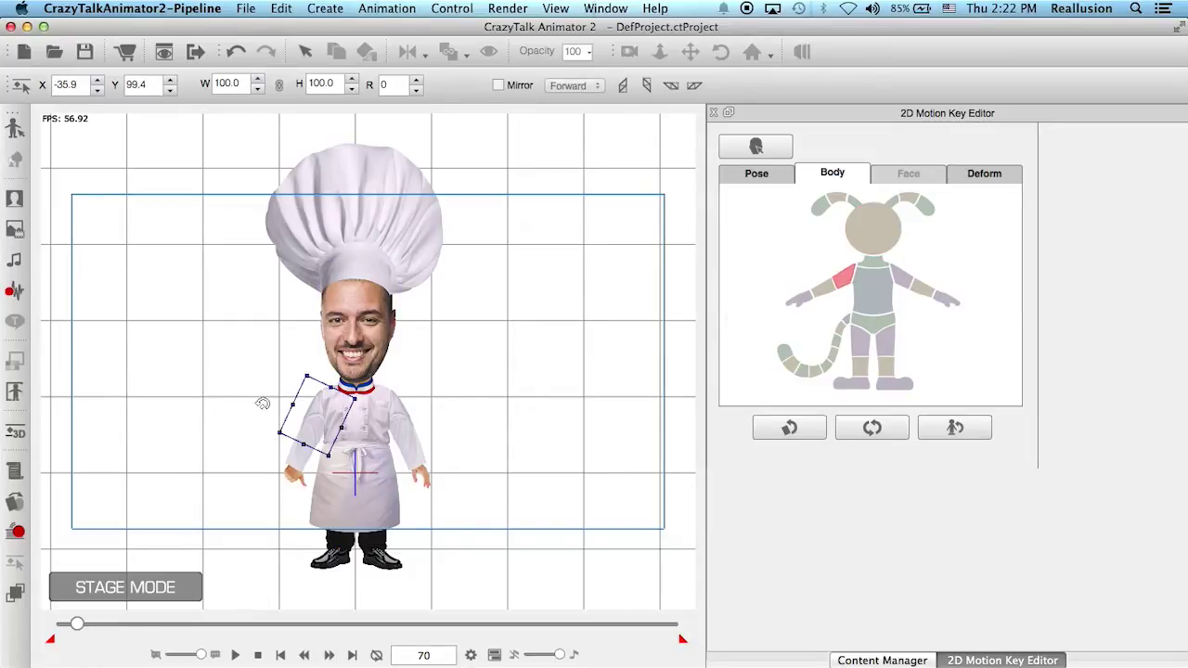
pyautogui.click(258, 656)
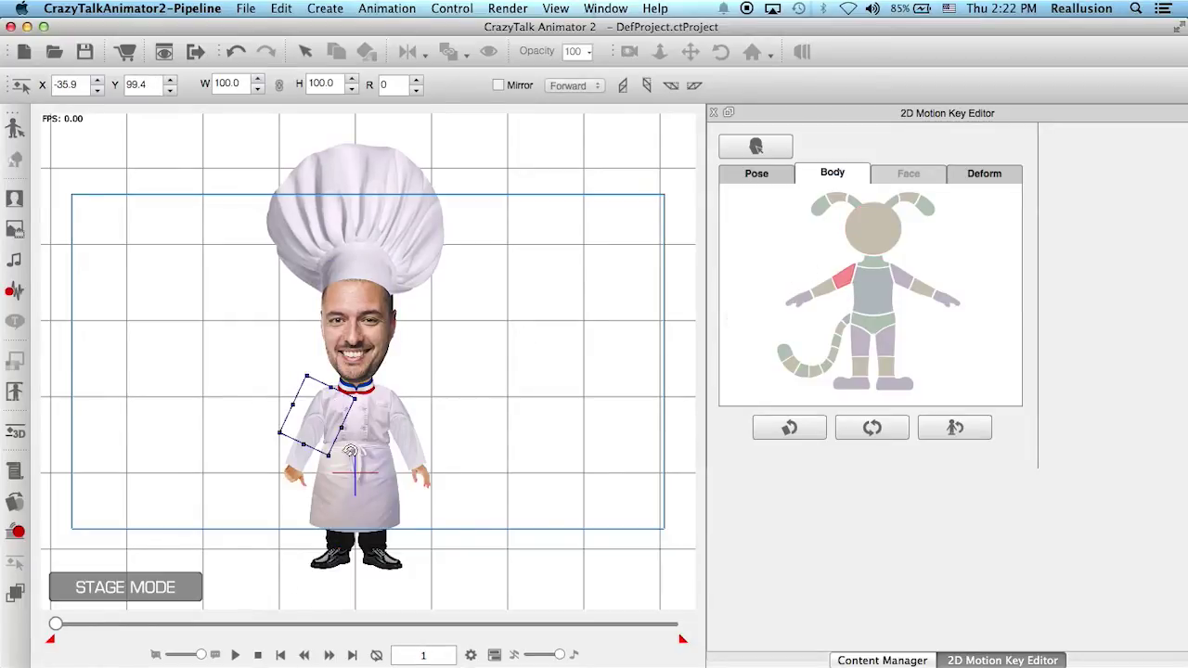
pyautogui.click(365, 394)
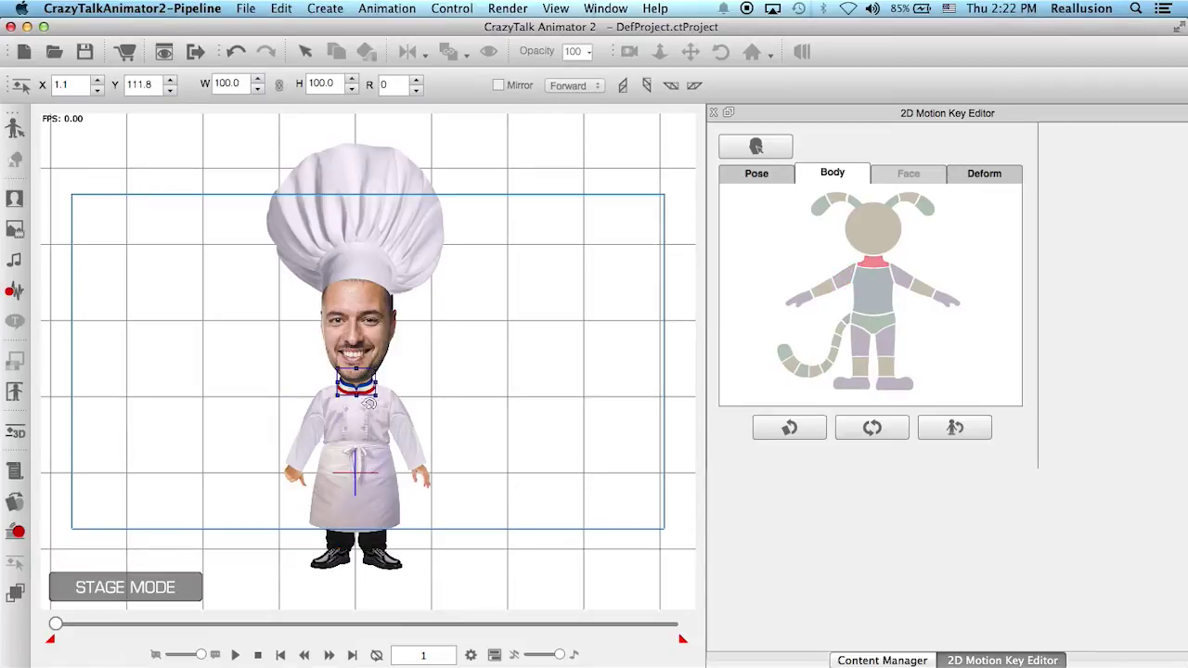
pyautogui.moveTo(368, 404); pyautogui.dragTo(351, 409)
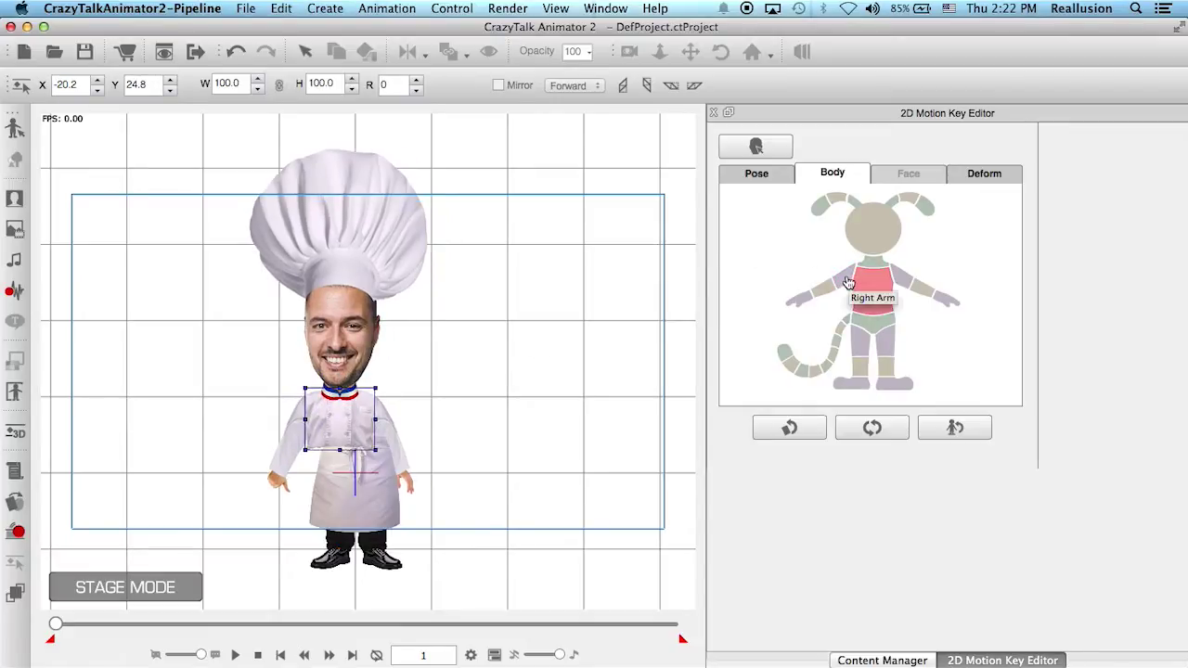
pyautogui.press('super+c')
pyautogui.press('super+z')
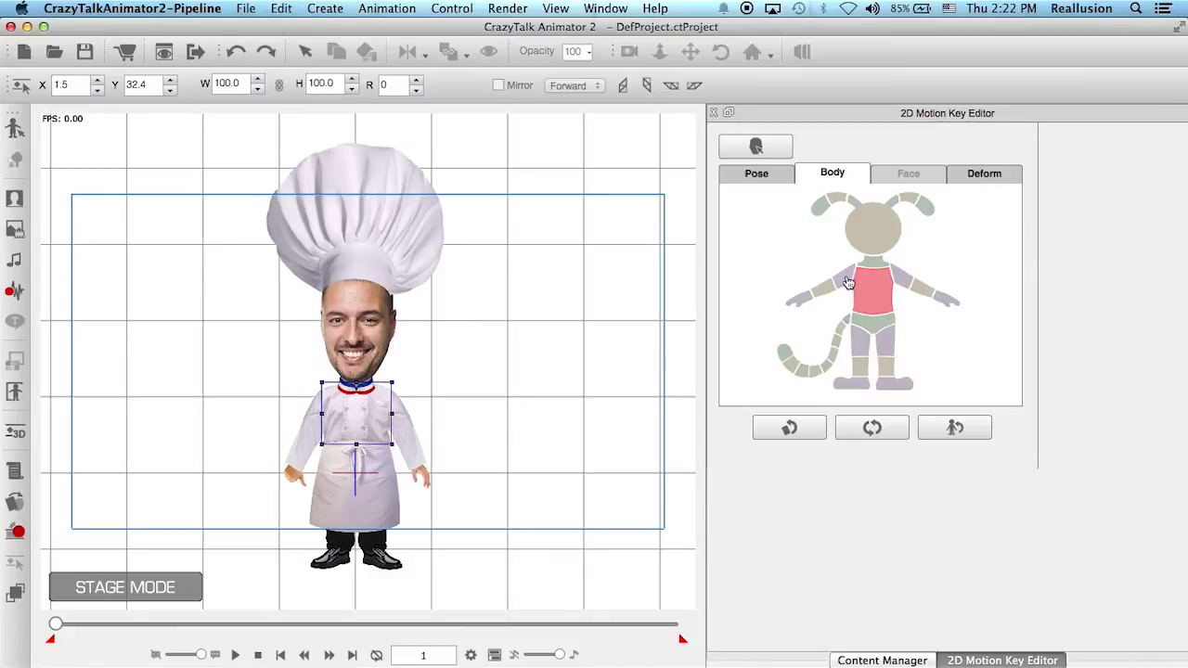
# At frame 1, adjust the pose of the chef's right forearm slightly and close the 2D Motion Key Editor.
pyautogui.click(839, 281)
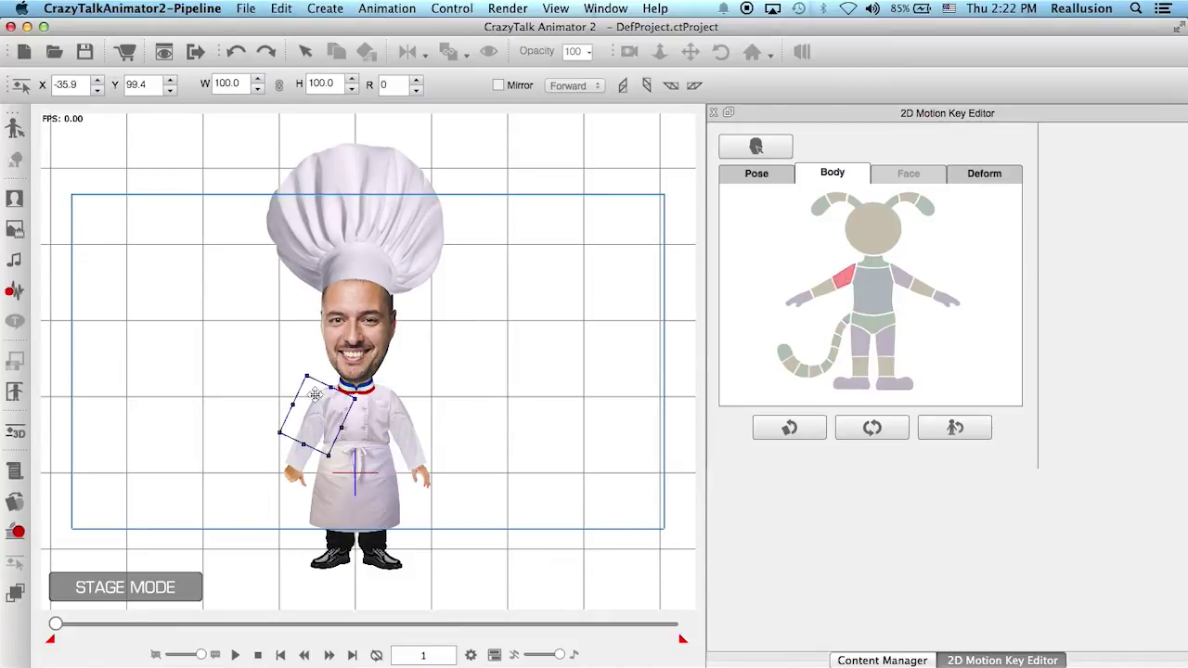
pyautogui.moveTo(362, 388); pyautogui.dragTo(359, 423)
pyautogui.click(815, 292)
pyautogui.click(358, 423)
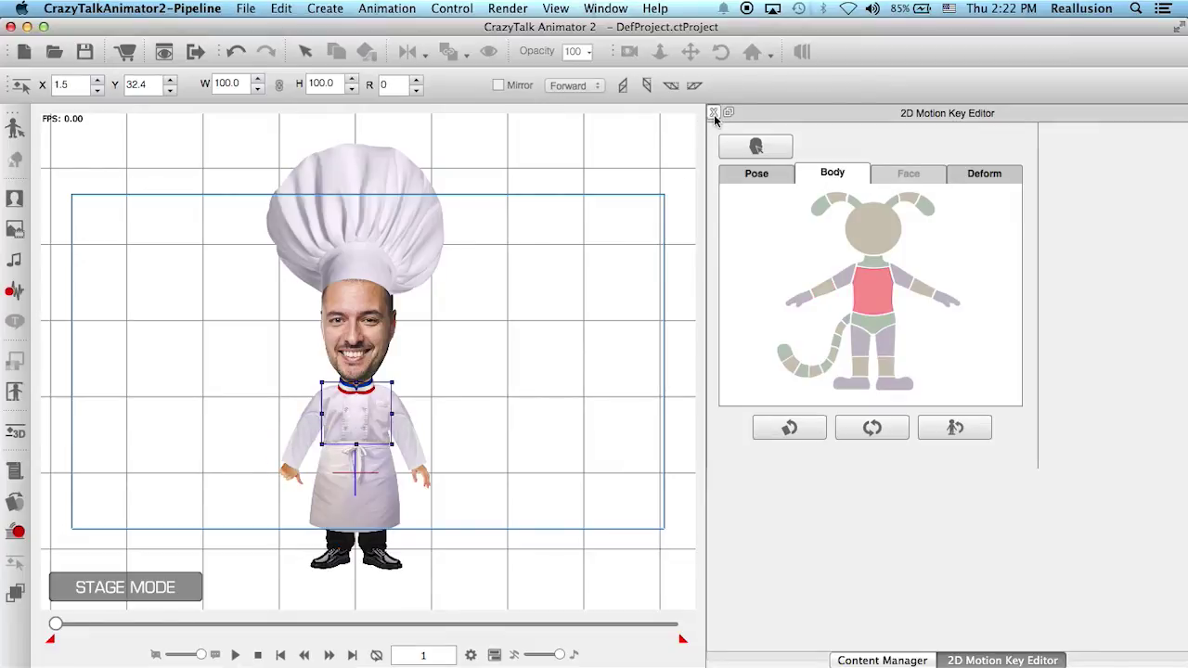
pyautogui.click(714, 114)
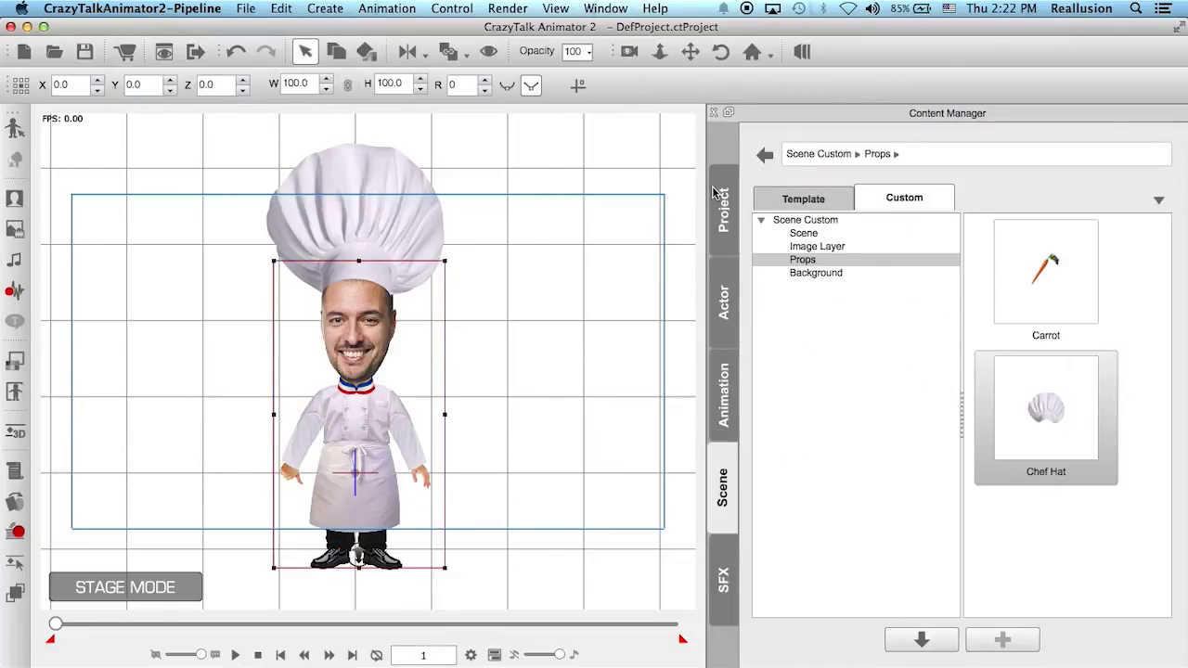
# Load the Chef project from the custom Google Doc project folder, discarding the current project without saving.
pyautogui.click(717, 195)
pyautogui.click(902, 197)
pyautogui.click(1037, 277)
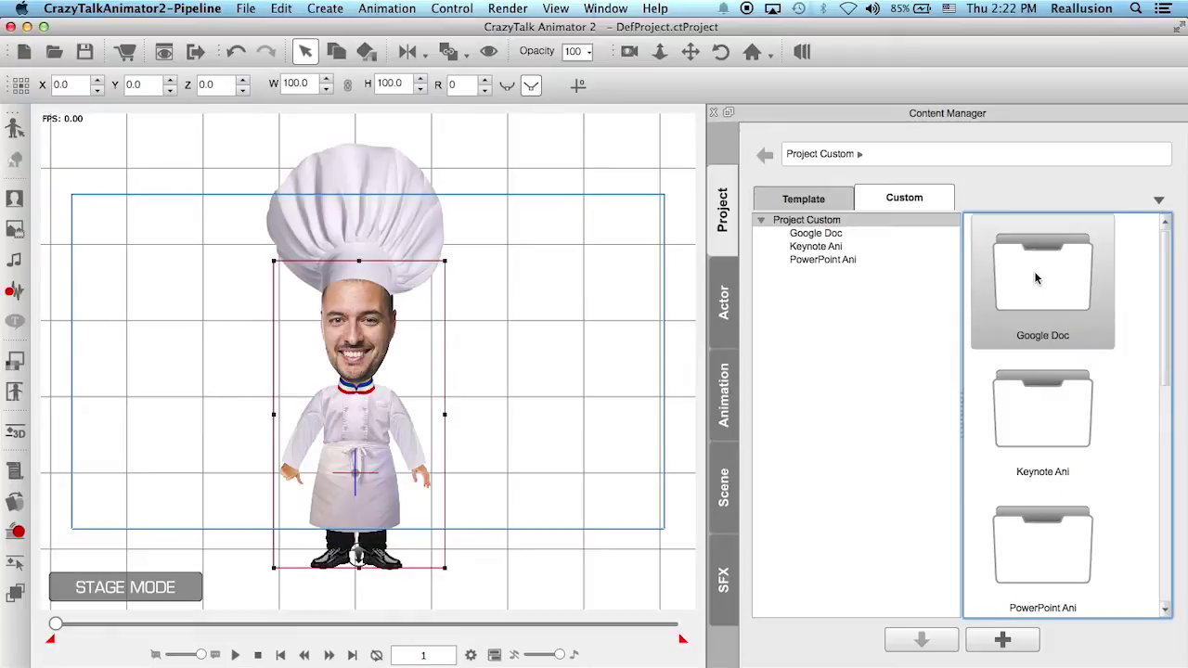
pyautogui.doubleClick(1037, 277)
pyautogui.doubleClick(1047, 283)
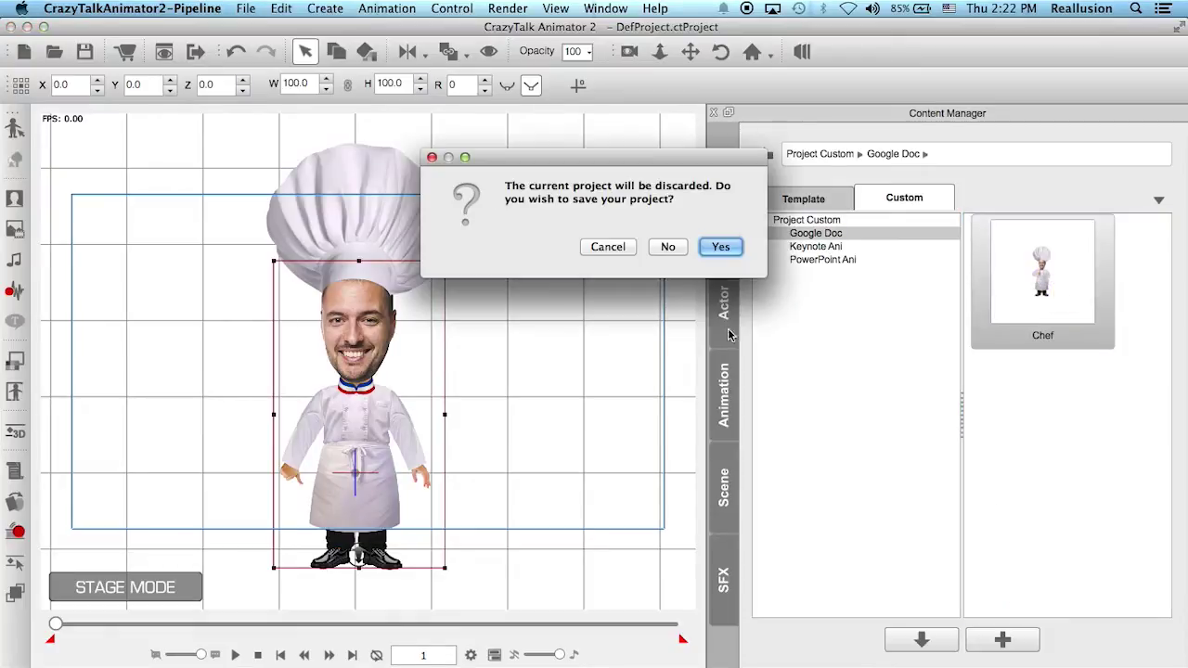
pyautogui.click(676, 249)
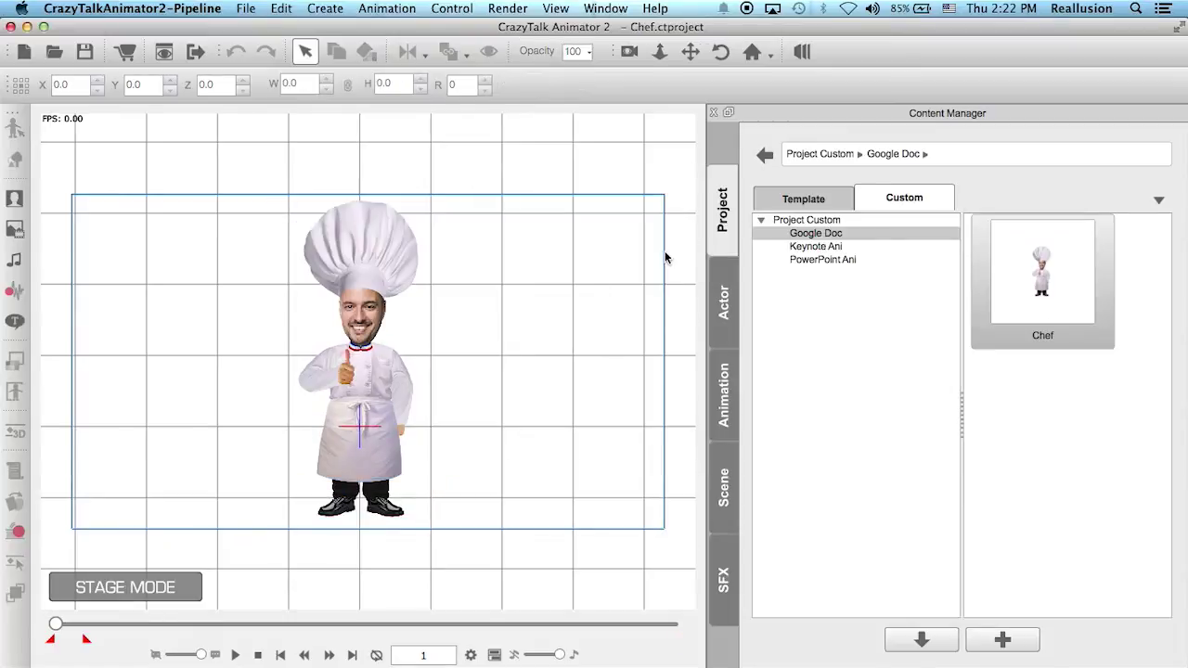
# Play the loaded chef's thumbs-up animation and compare its first and last frames for a seamless loop.
pyautogui.press('space')
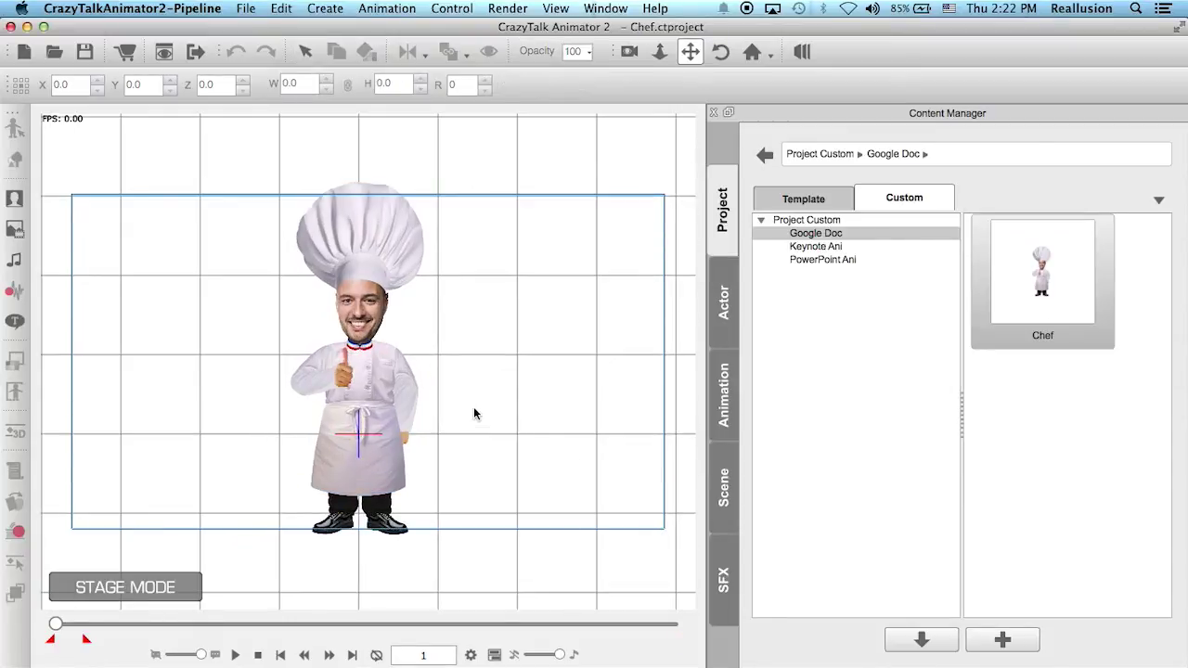
pyautogui.click(236, 655)
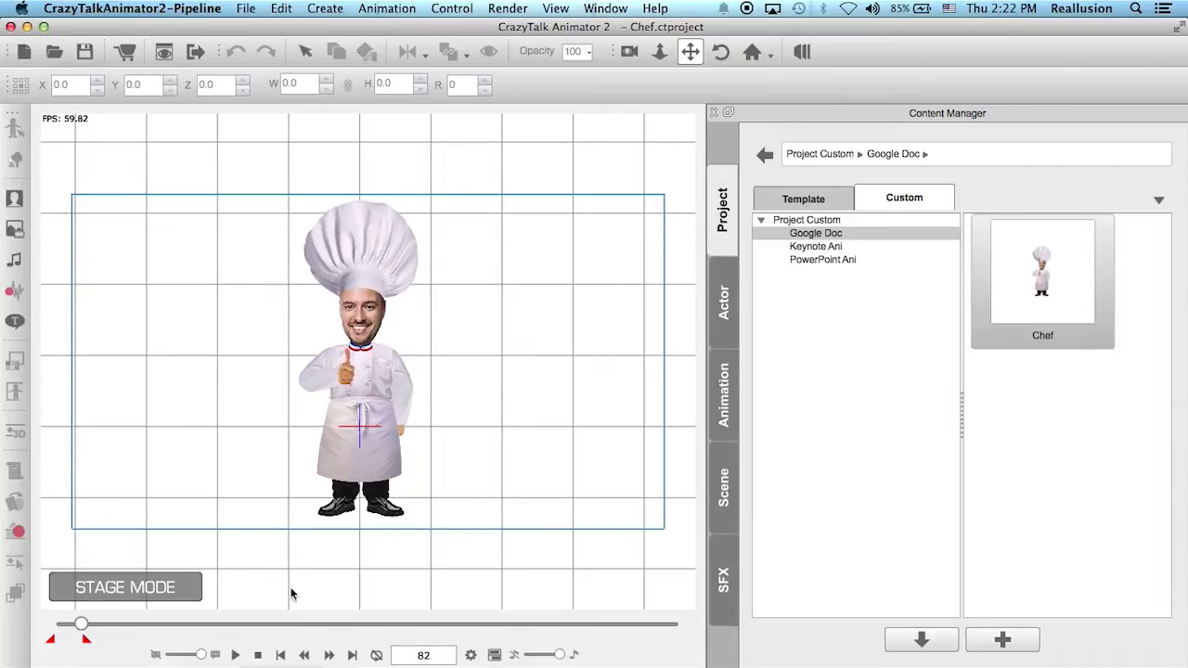
pyautogui.scroll(5, 524, 535)
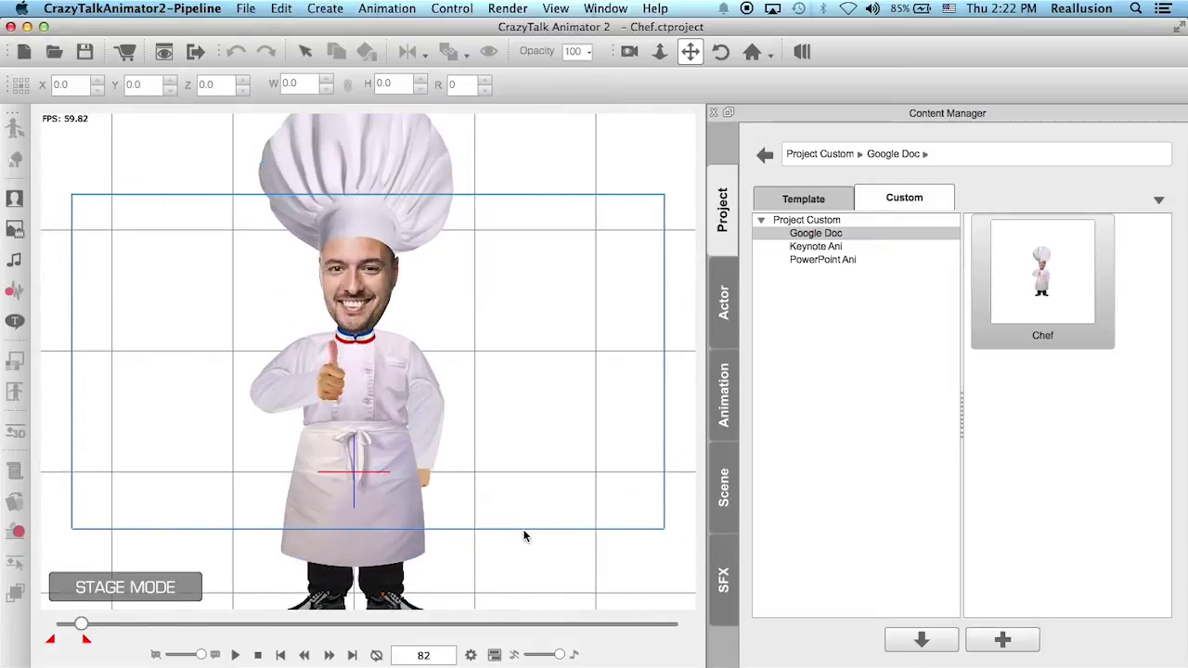
pyautogui.scroll(-2, 525, 536)
pyautogui.scroll(-4, 525, 535)
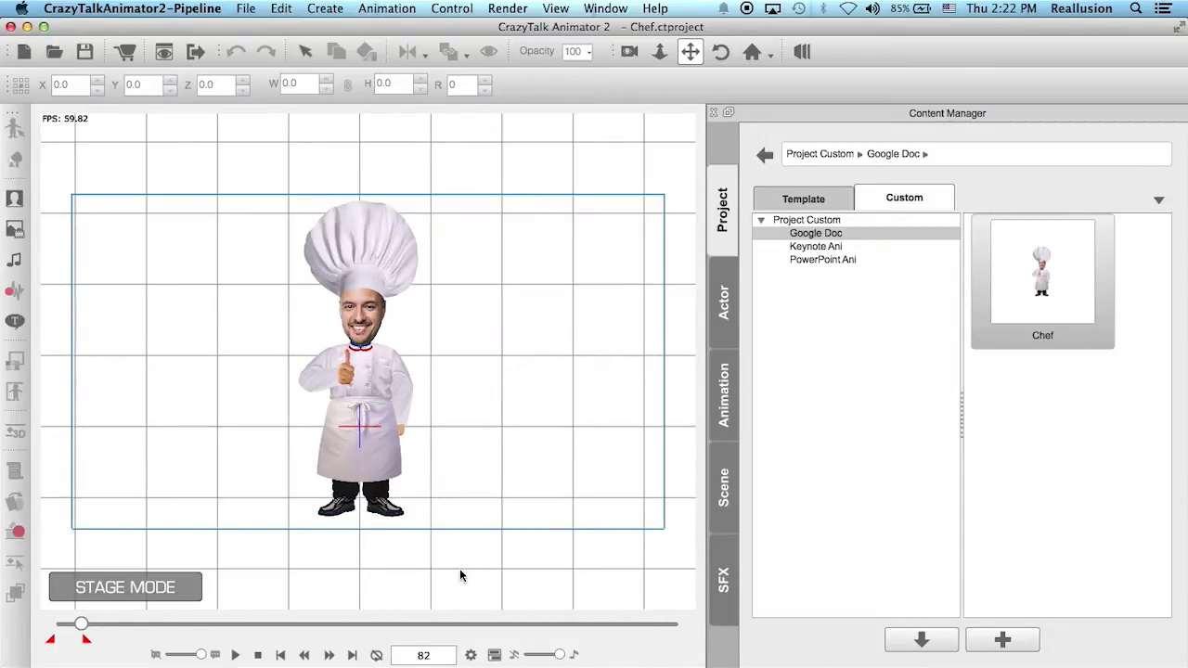
pyautogui.click(280, 656)
pyautogui.click(352, 655)
pyautogui.click(279, 655)
pyautogui.moveTo(447, 575)
pyautogui.mouseDown()
pyautogui.moveTo(440, 547)
pyautogui.moveTo(438, 567)
pyautogui.mouseUp()
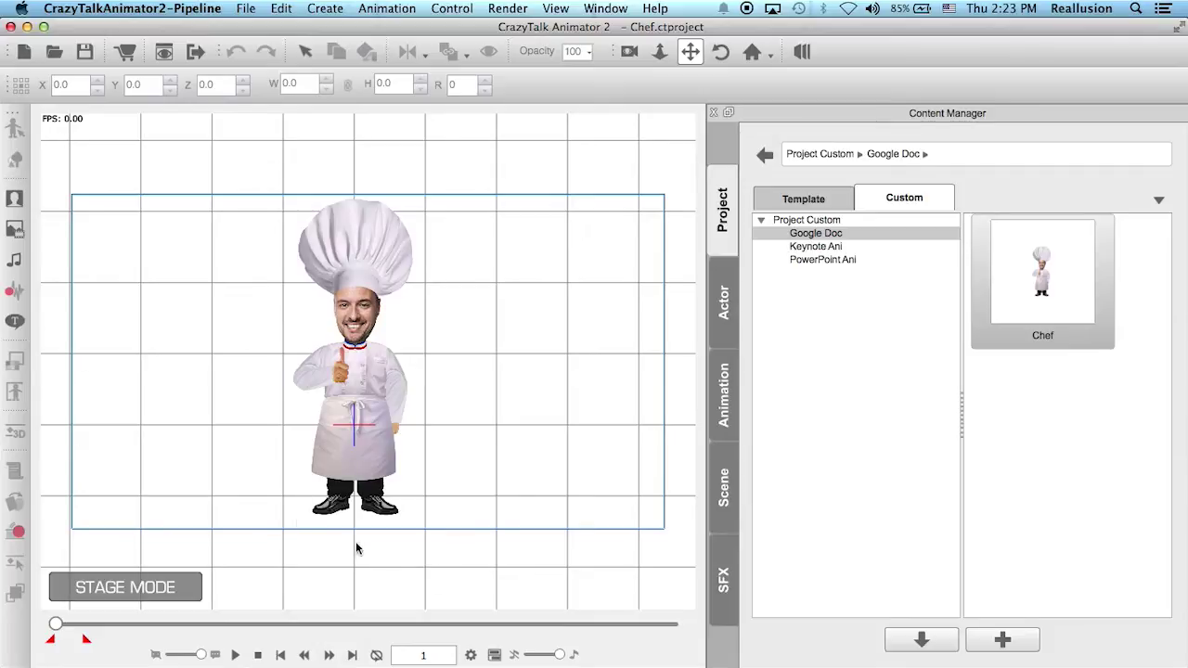
pyautogui.moveTo(530, 584)
pyautogui.mouseDown()
pyautogui.moveTo(486, 551)
pyautogui.moveTo(498, 570)
pyautogui.moveTo(535, 576)
pyautogui.mouseUp()
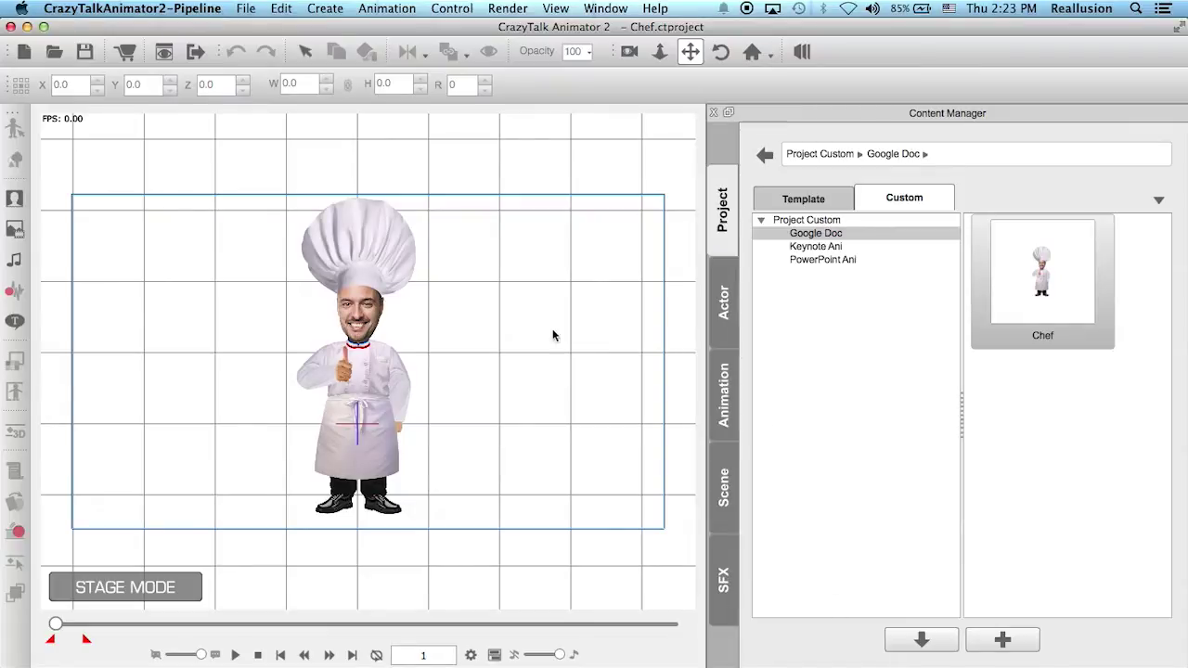
# Select the chef, examine the Animated Gif capture options for quality, transparency, frame rate, range and looping, and close them.
pyautogui.press('Escape')
pyautogui.moveTo(556, 148); pyautogui.dragTo(206, 570)
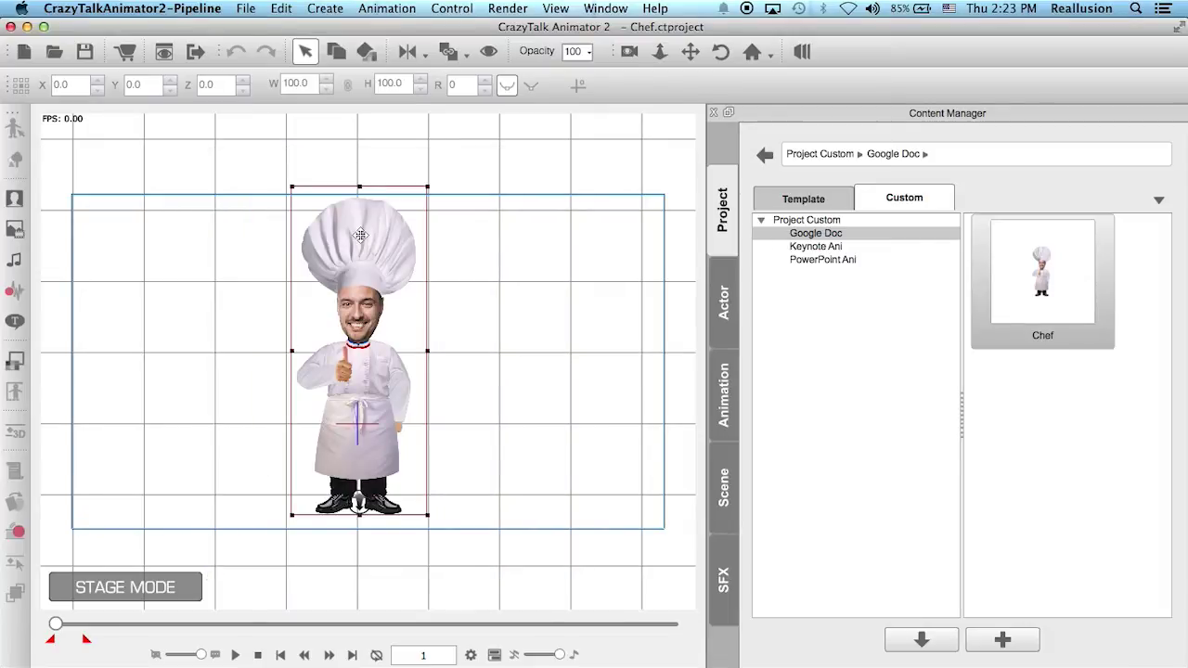
pyautogui.click(508, 9)
pyautogui.moveTo(587, 121)
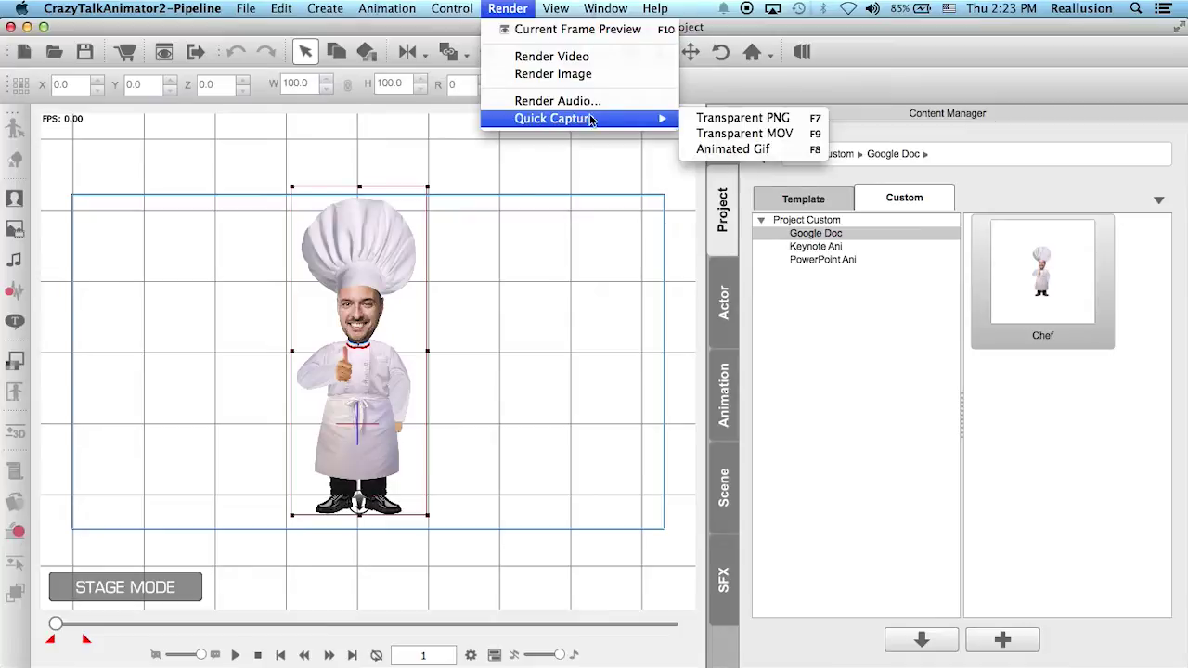
pyautogui.click(792, 151)
pyautogui.moveTo(889, 198); pyautogui.dragTo(829, 159)
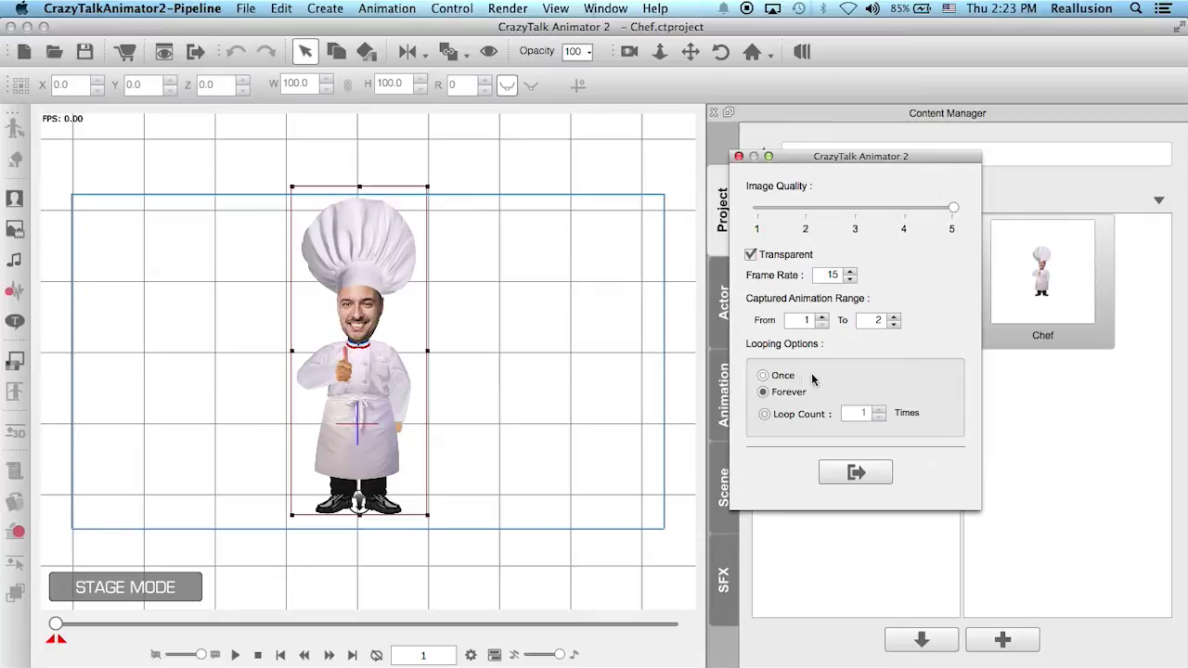
pyautogui.click(739, 157)
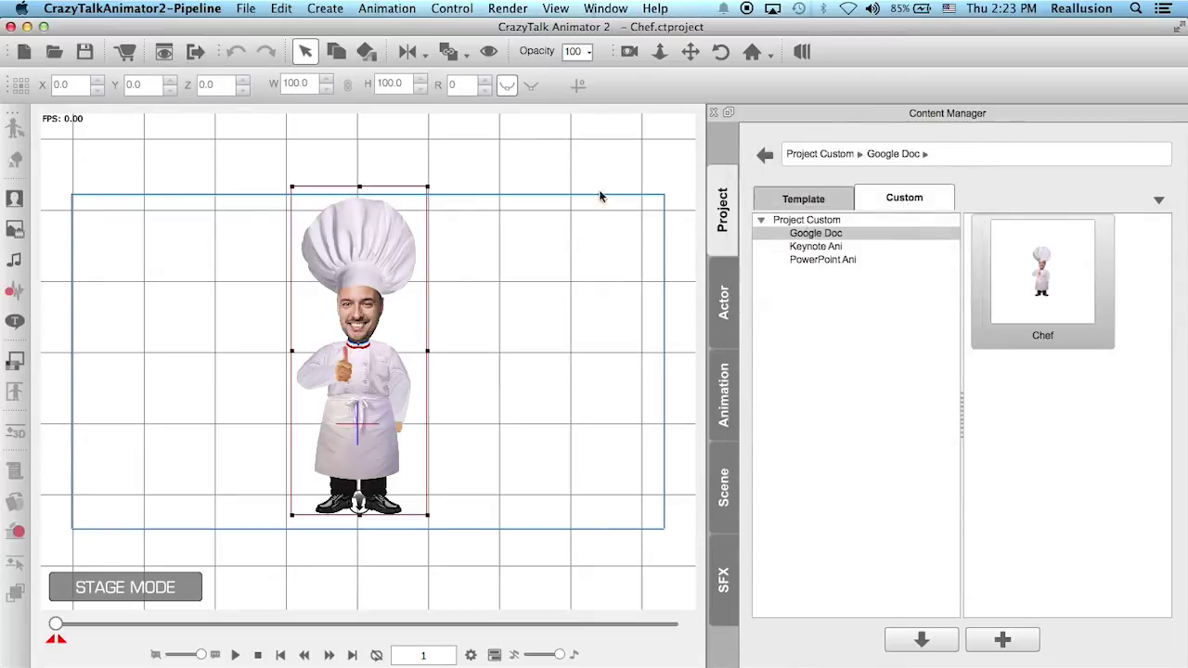
# Set the background color to black in the project settings.
pyautogui.click(471, 655)
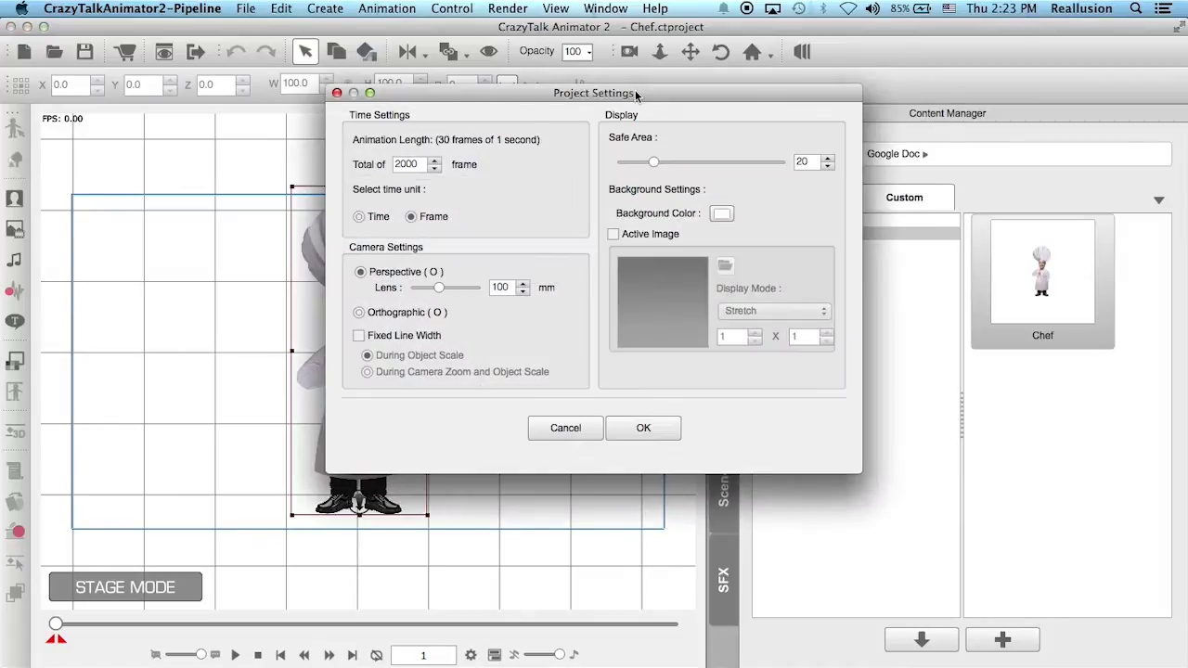
pyautogui.moveTo(636, 96); pyautogui.dragTo(892, 98)
pyautogui.click(975, 215)
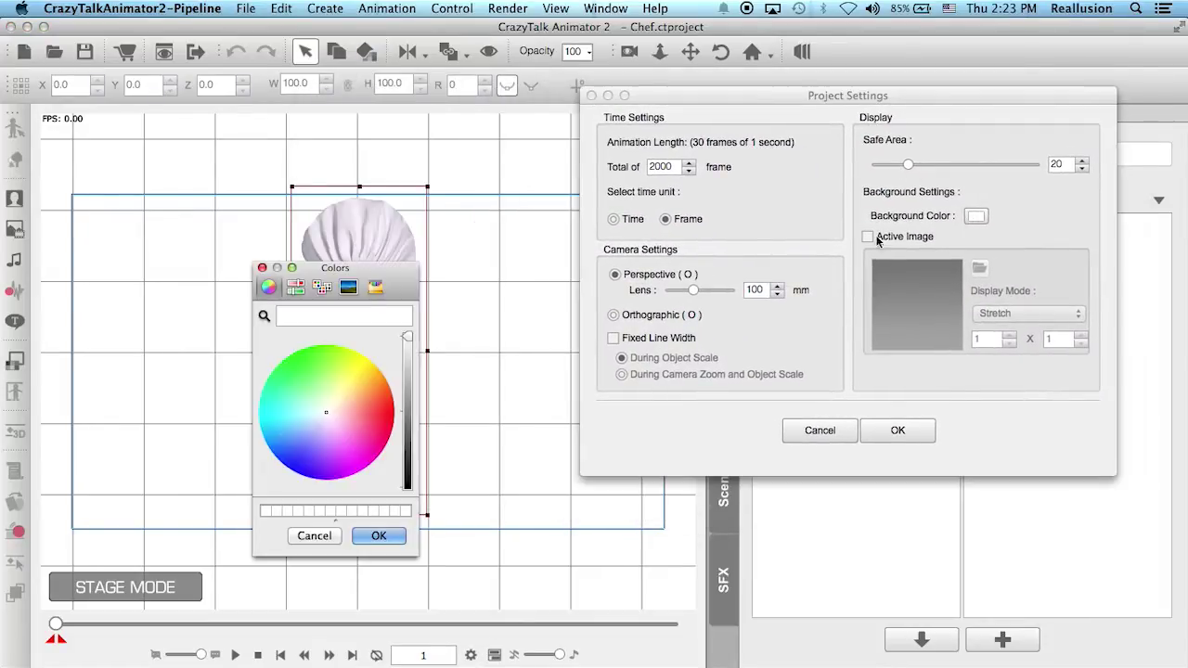
pyautogui.moveTo(407, 336); pyautogui.dragTo(409, 485)
pyautogui.click(379, 536)
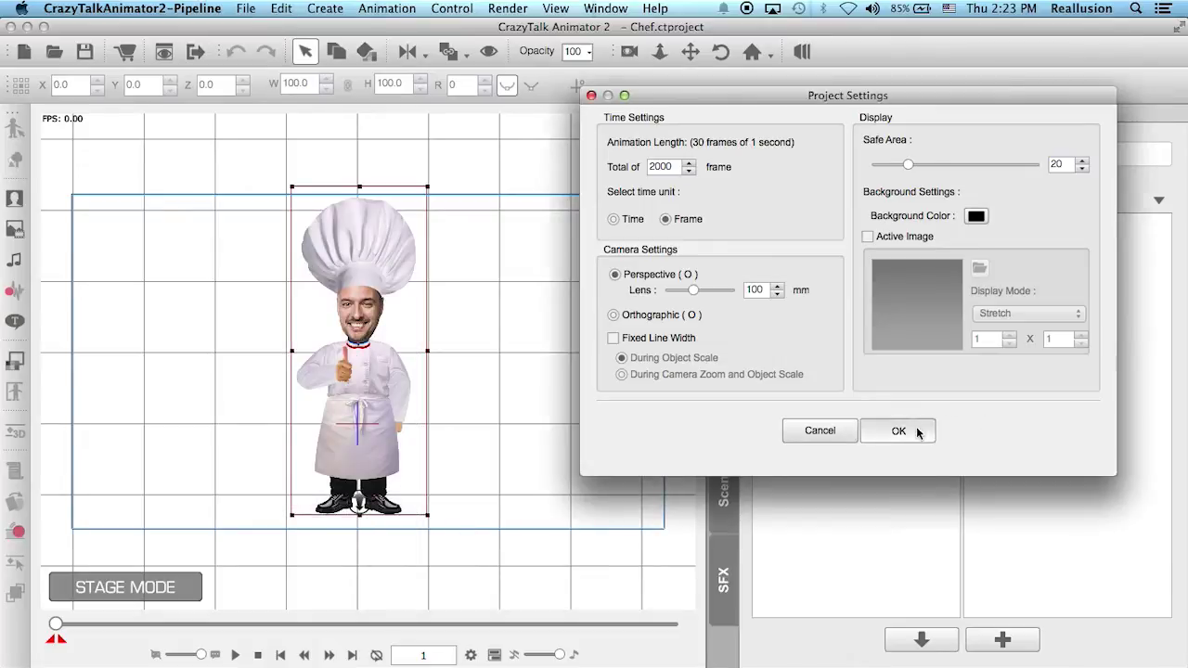
pyautogui.click(899, 431)
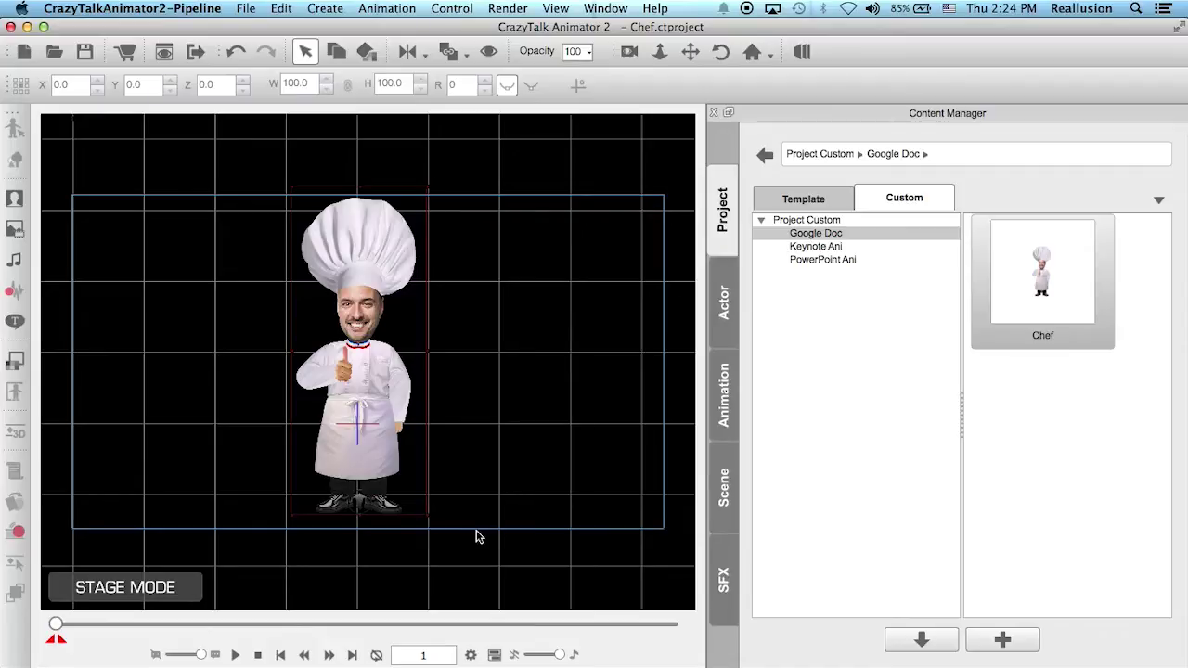
# Export the selected chef as an animated GIF covering frames 1 to 82, close the capture options, and select the rendered file in Finder.
pyautogui.click(508, 9)
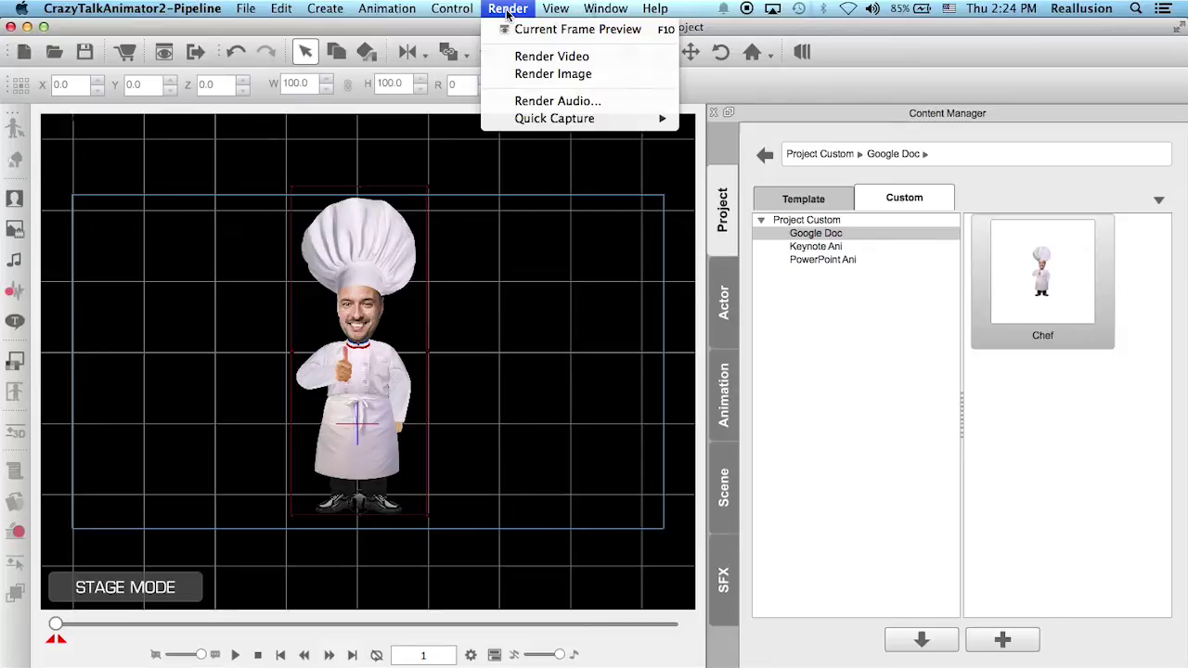
pyautogui.moveTo(595, 120)
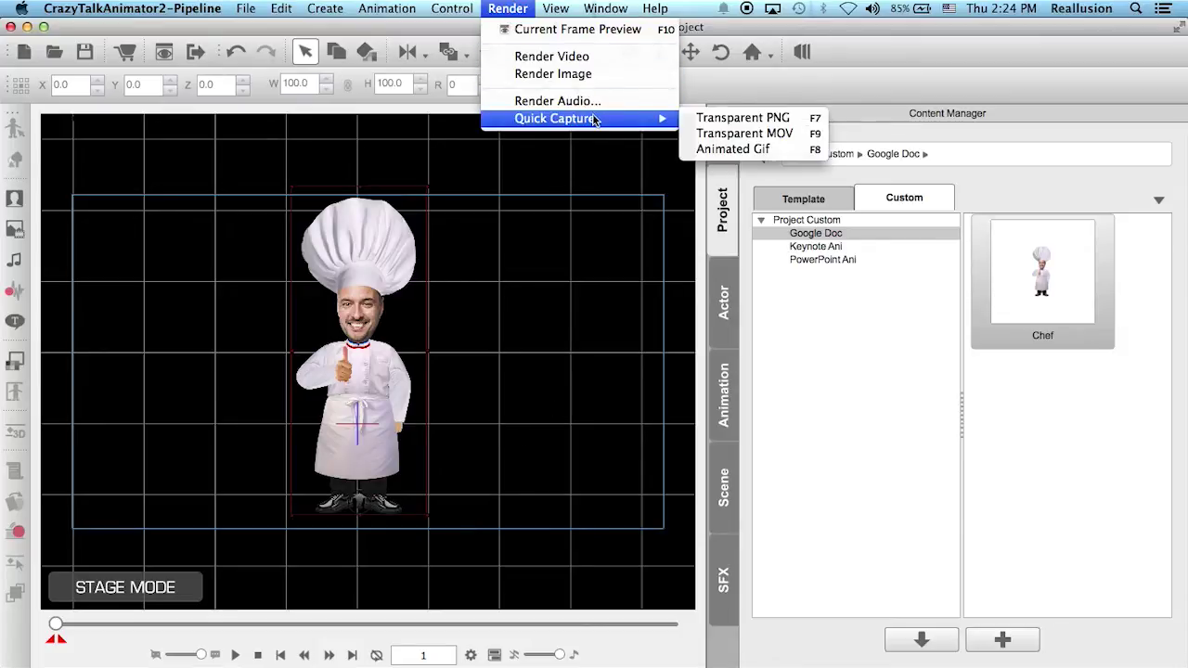
pyautogui.click(733, 148)
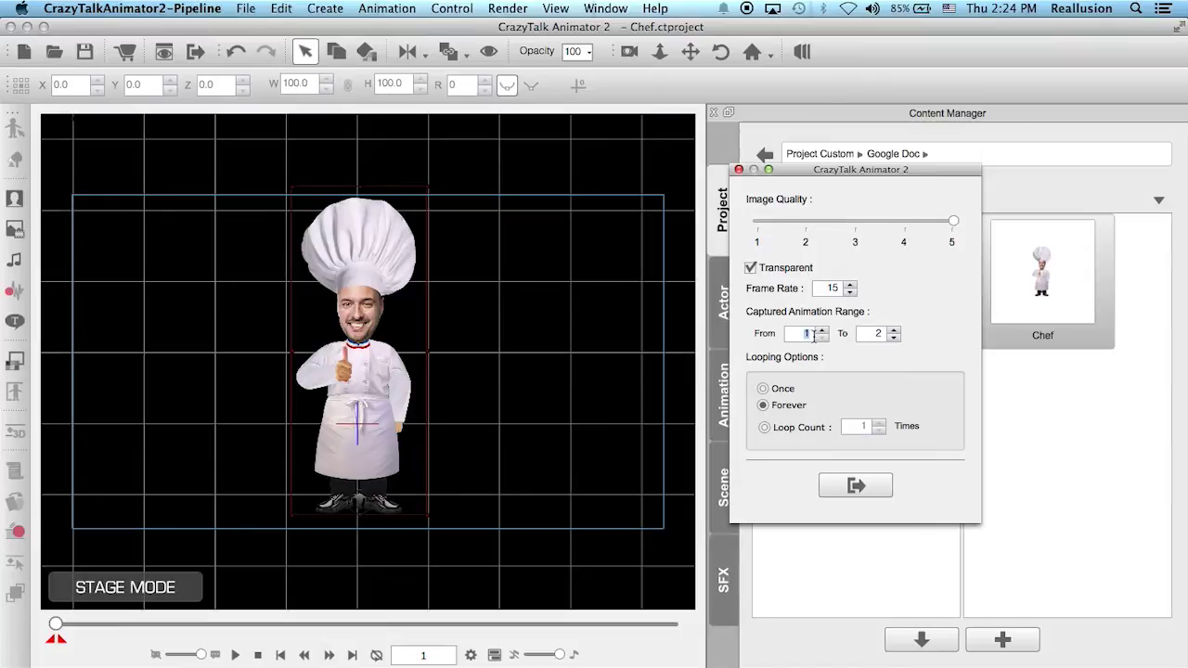
pyautogui.click(880, 333)
pyautogui.write('82')
pyautogui.click(857, 488)
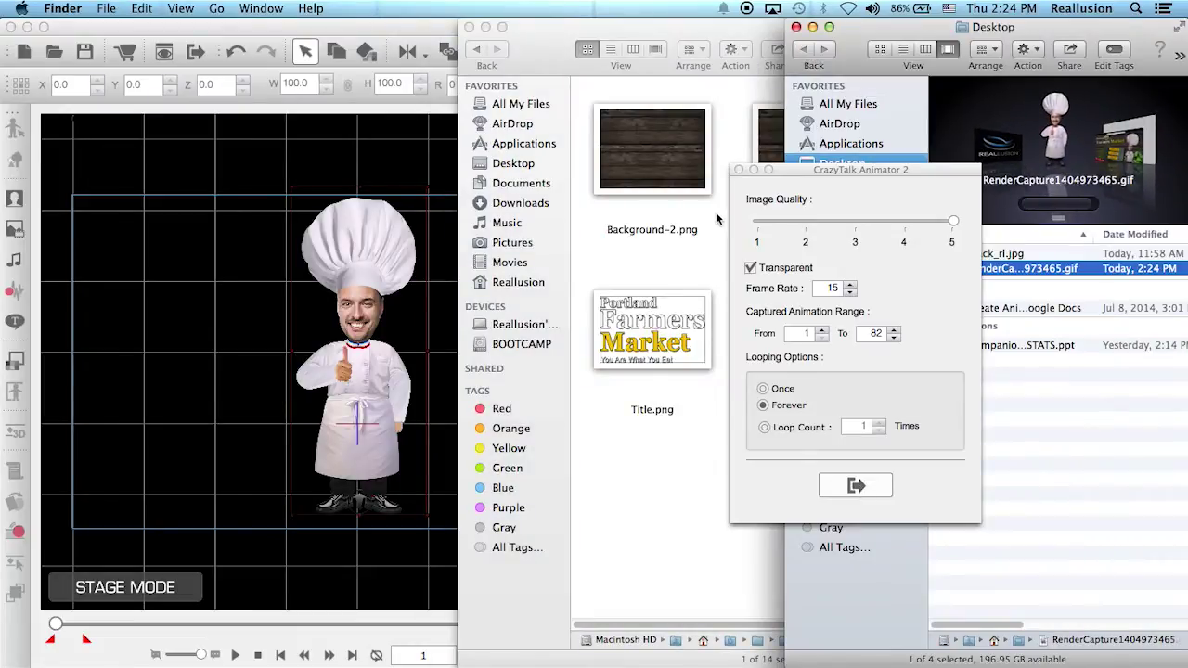
pyautogui.click(738, 170)
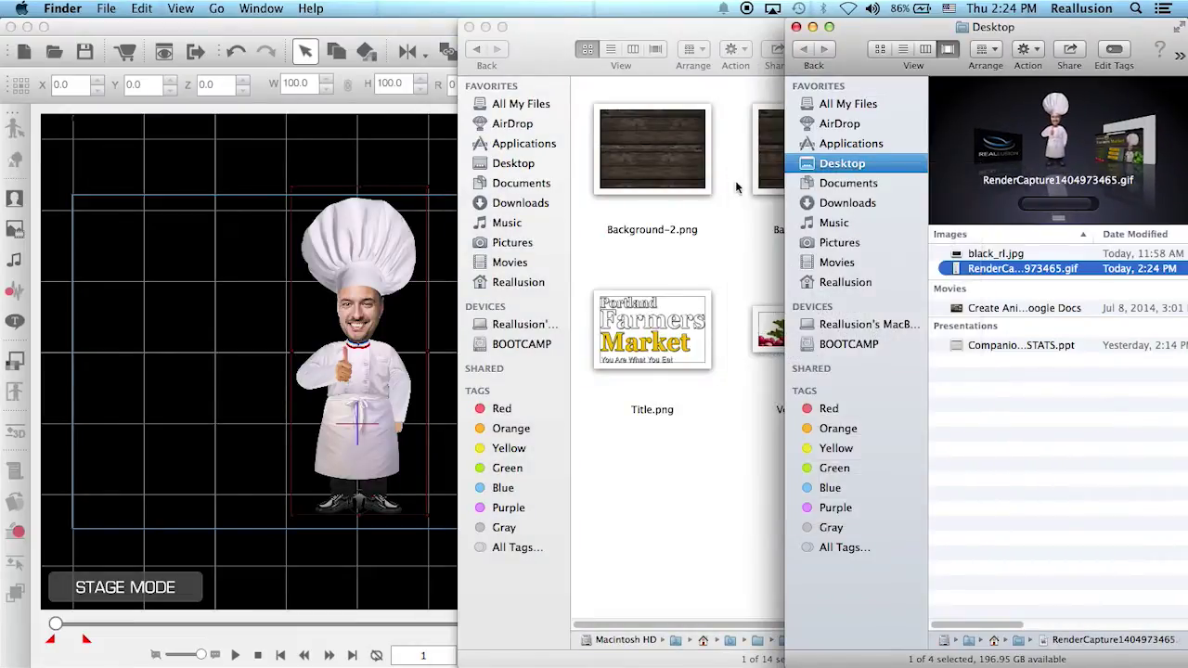
pyautogui.click(1020, 269)
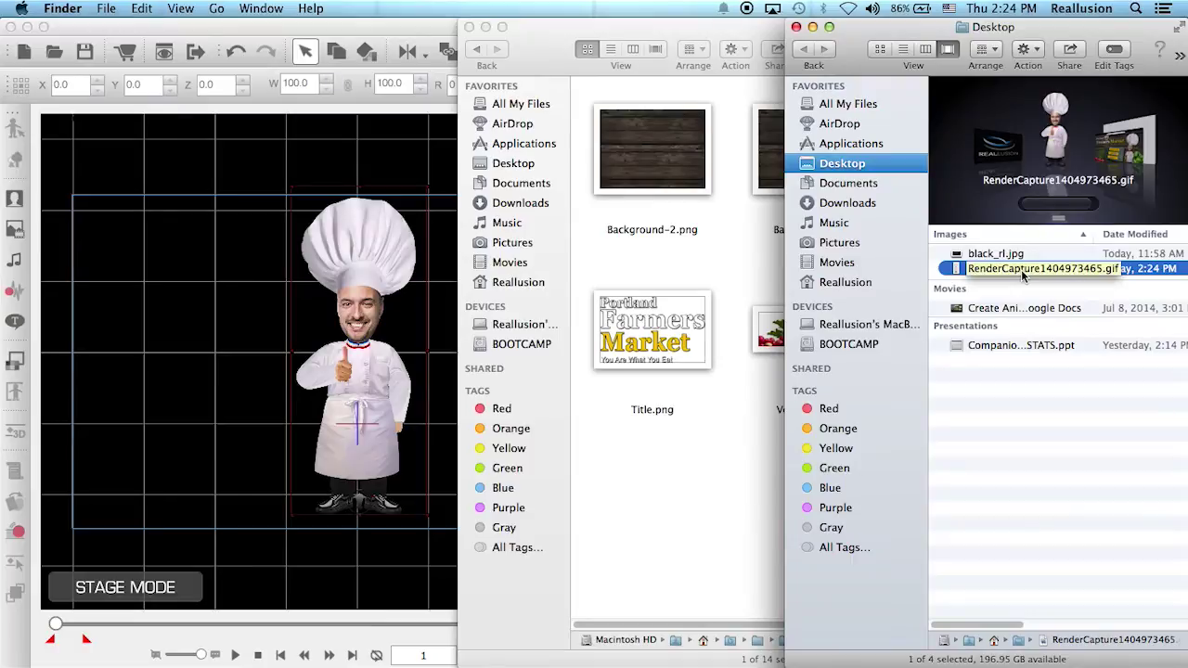
# Delete the existing chef from slide 1 of the Portland Farmers presentation in Chrome, and switch back to the Desktop folder in Finder.
pyautogui.click(582, 665)
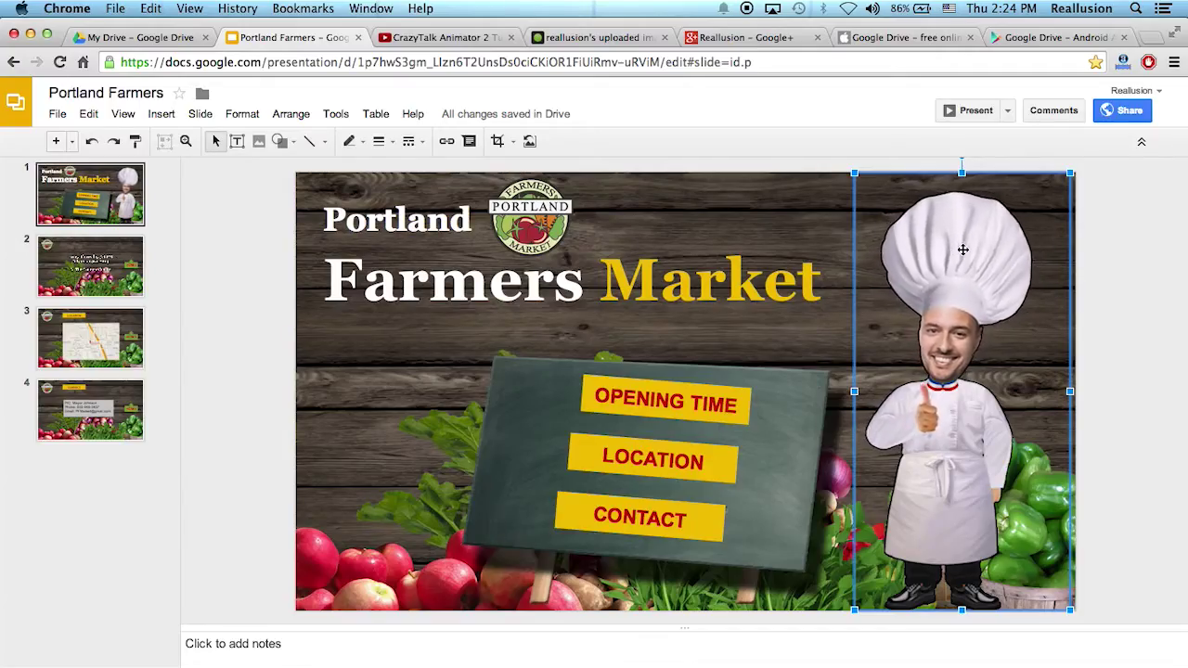
pyautogui.press('Delete')
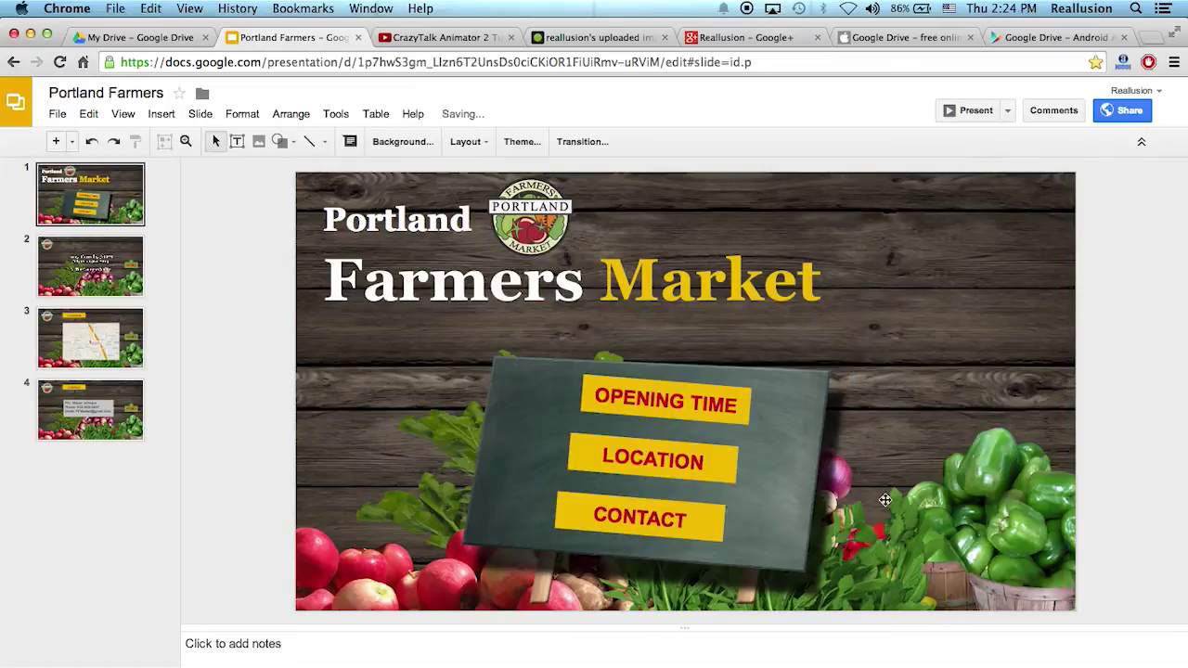
pyautogui.click(239, 661)
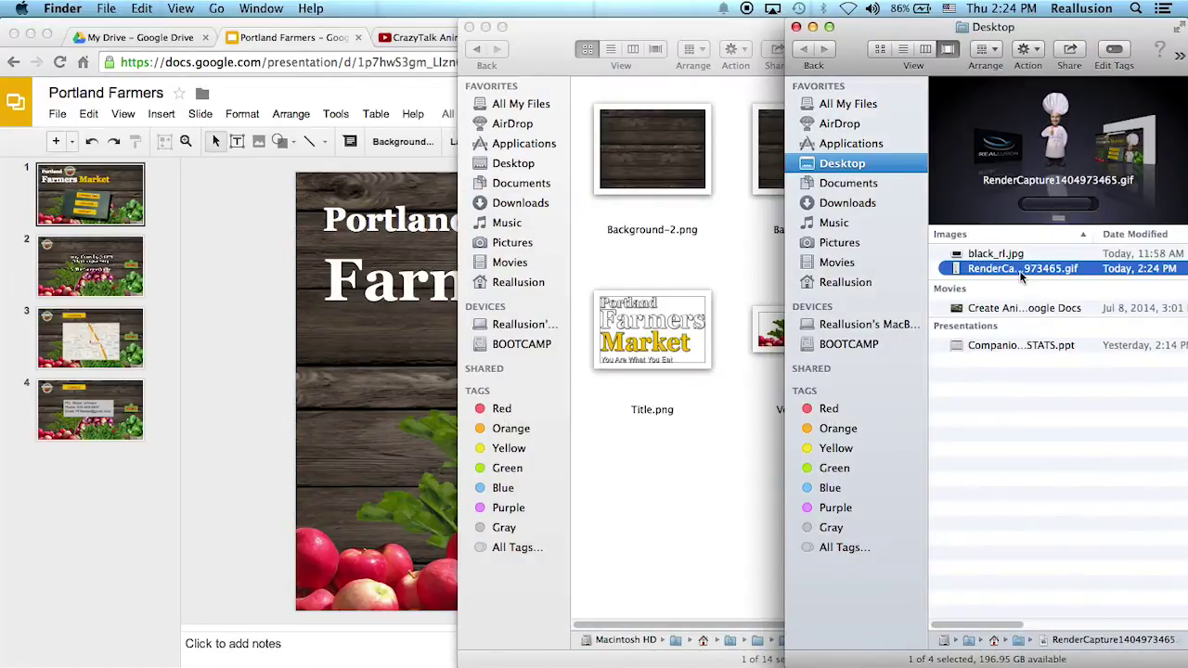
# Try to add RenderCapture1404973465.gif from the Desktop folder to slide 1.
pyautogui.hotkey('shift', 'Down')
pyautogui.hotkey('shift', 'Down')
pyautogui.hotkey('shift', 'Up')
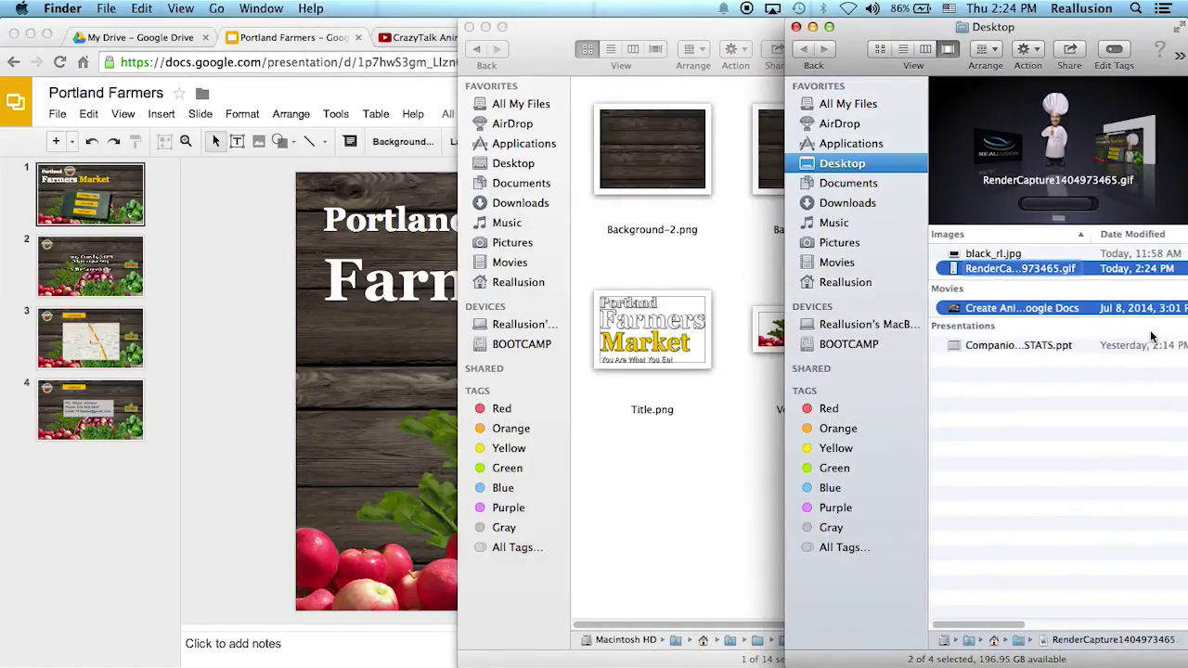
pyautogui.hotkey('shift', 'Down')
pyautogui.click(1020, 308)
pyautogui.click(1019, 269)
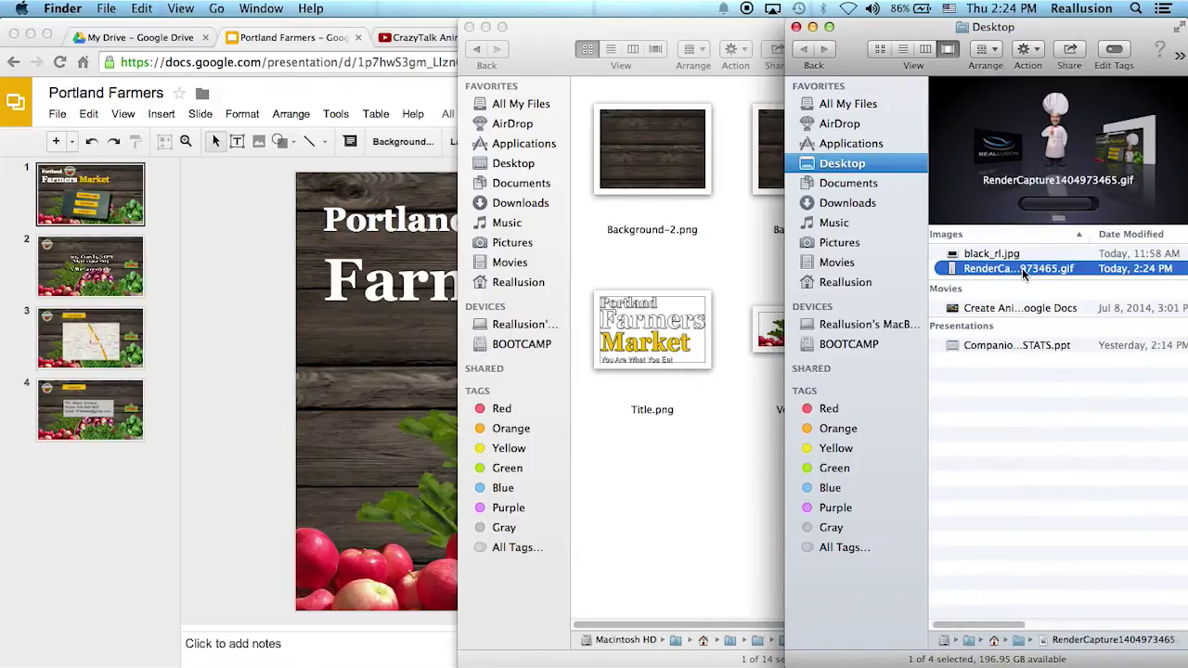
pyautogui.moveTo(1018, 269); pyautogui.dragTo(395, 366)
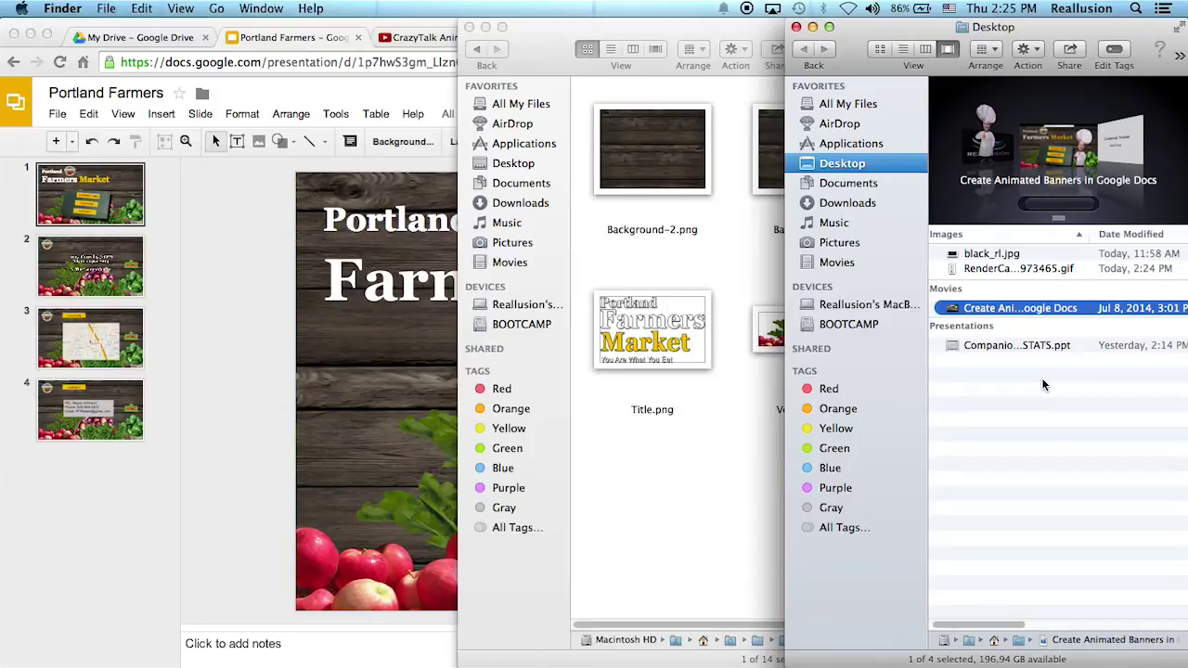
# Minimize the Cover page folder, insert RenderCapture1404973465.gif from the Desktop onto slide 1, and place it at the slide's right edge over the green peppers.
pyautogui.click(520, 34)
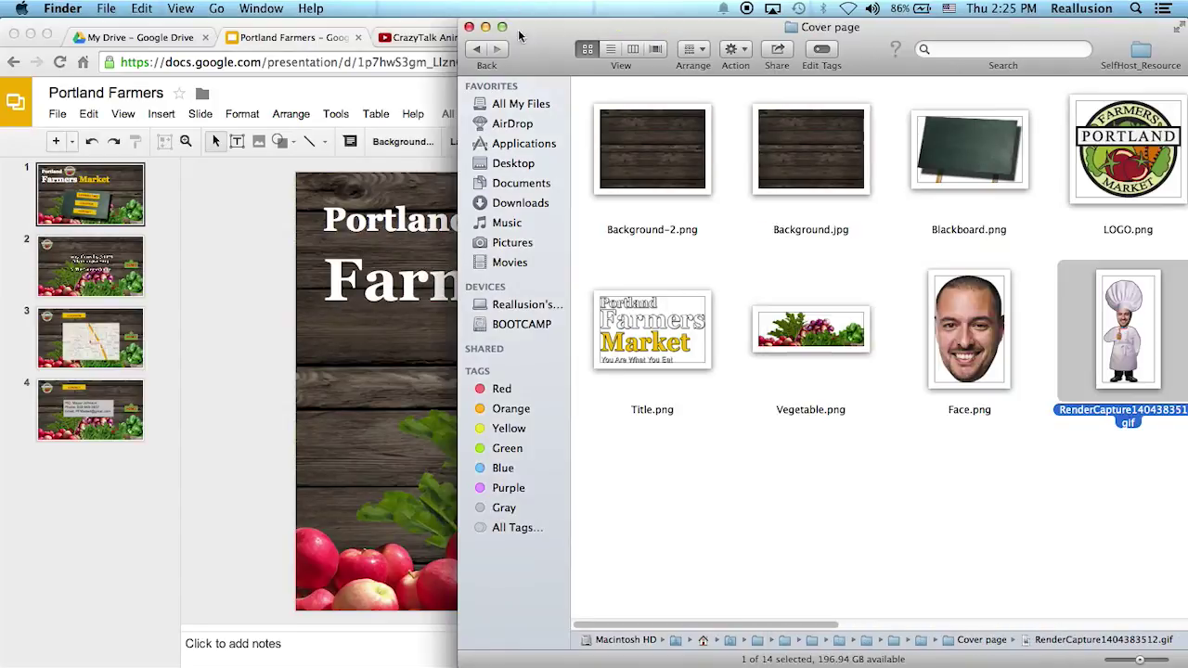
pyautogui.click(486, 27)
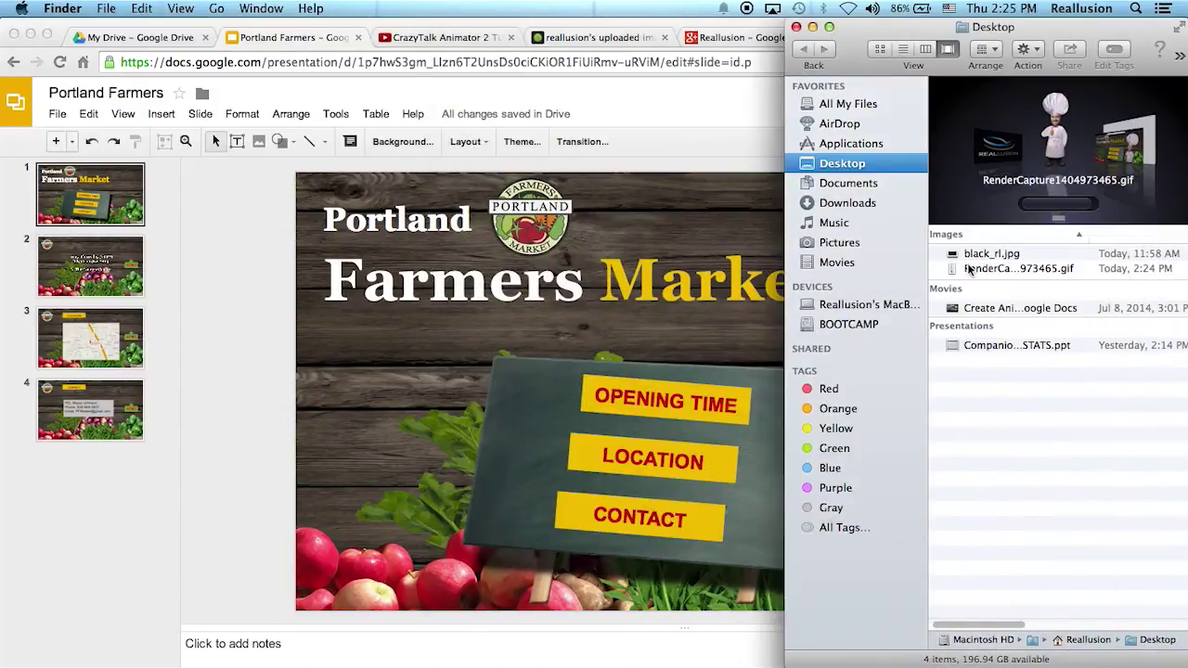
pyautogui.moveTo(978, 270); pyautogui.dragTo(389, 350)
pyautogui.click(389, 349)
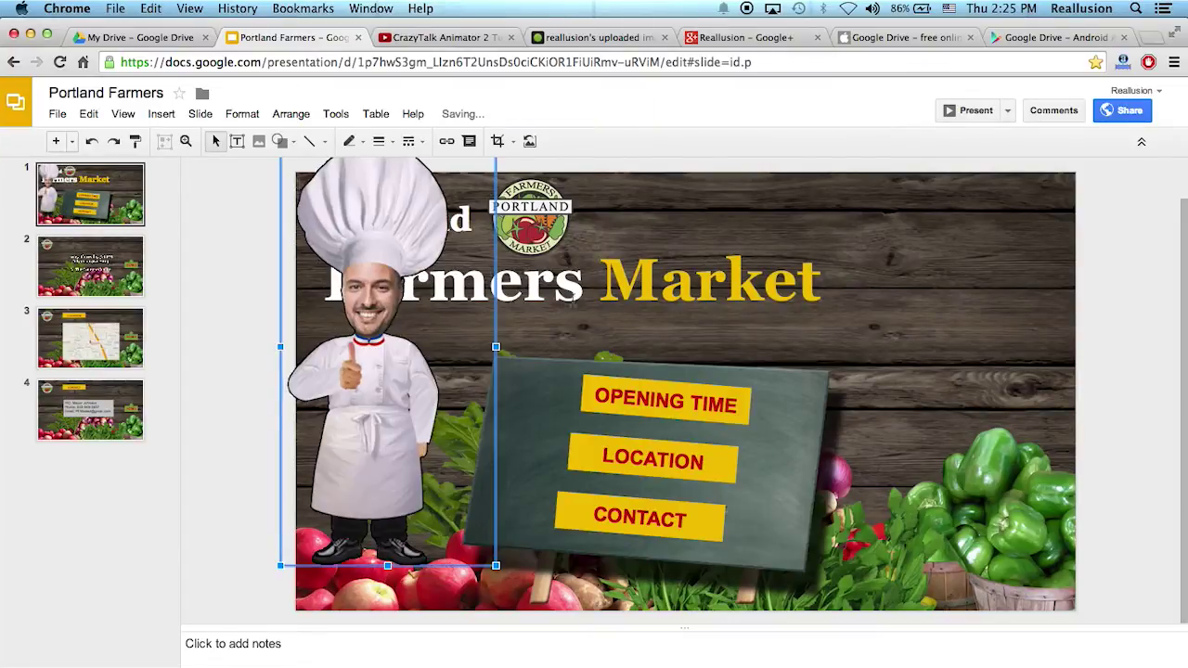
pyautogui.moveTo(406, 390); pyautogui.dragTo(962, 445)
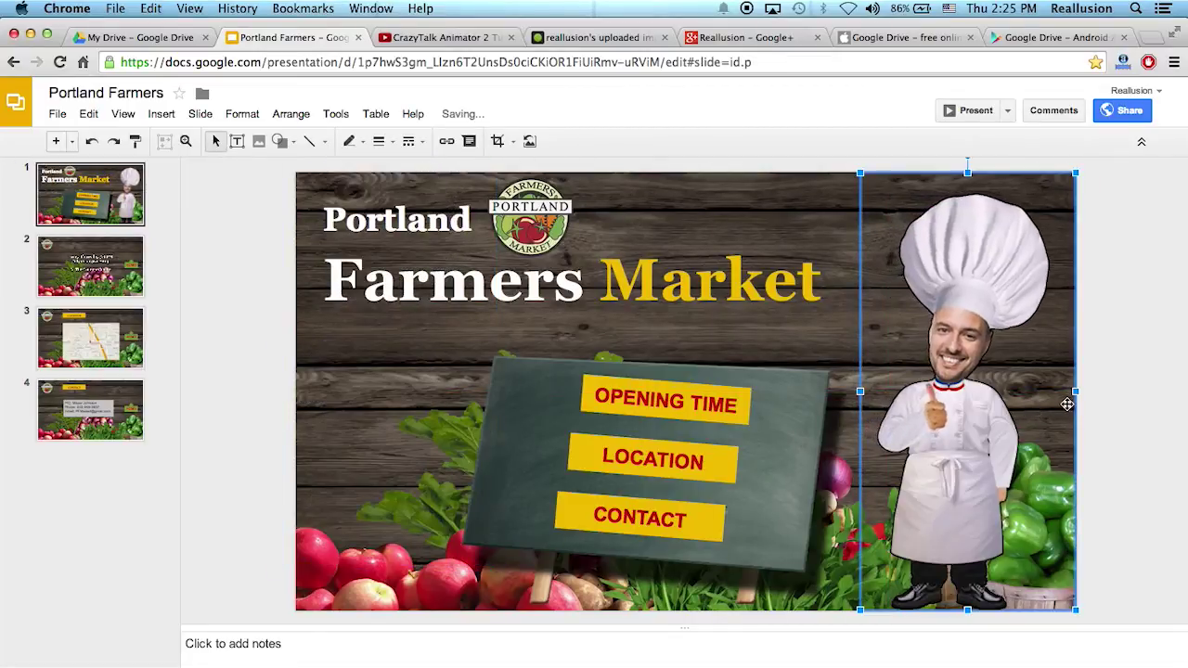
pyautogui.click(1121, 380)
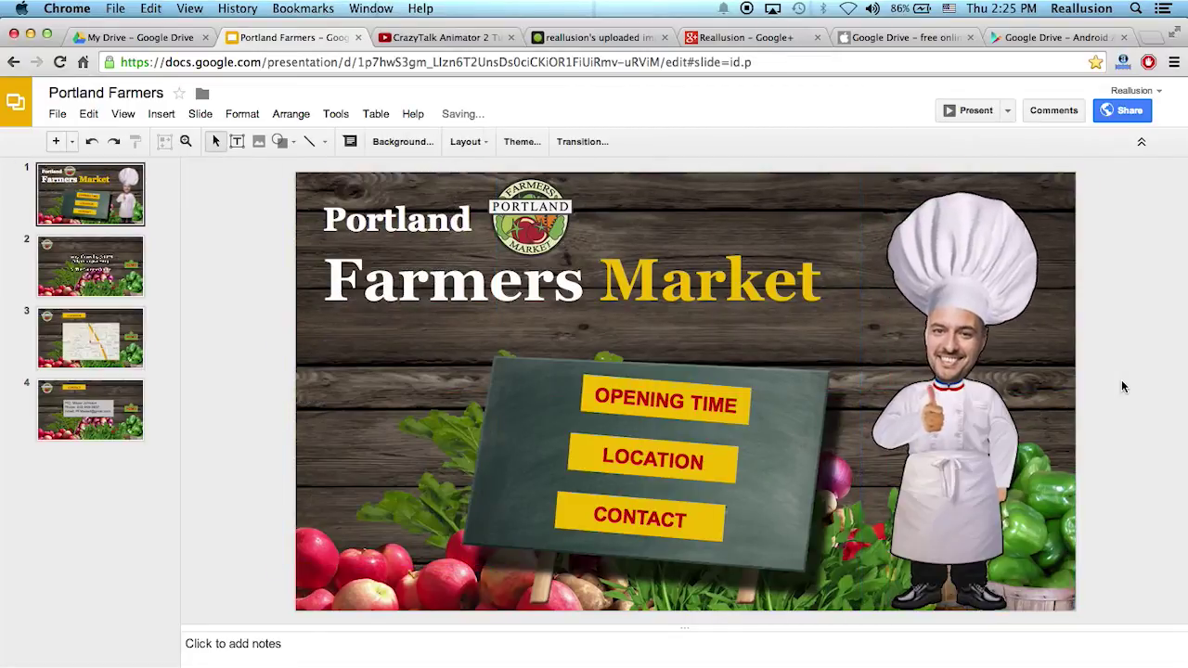
# Play slide 1 in presentation mode to check the chef's animation, and return to editing.
pyautogui.click(975, 110)
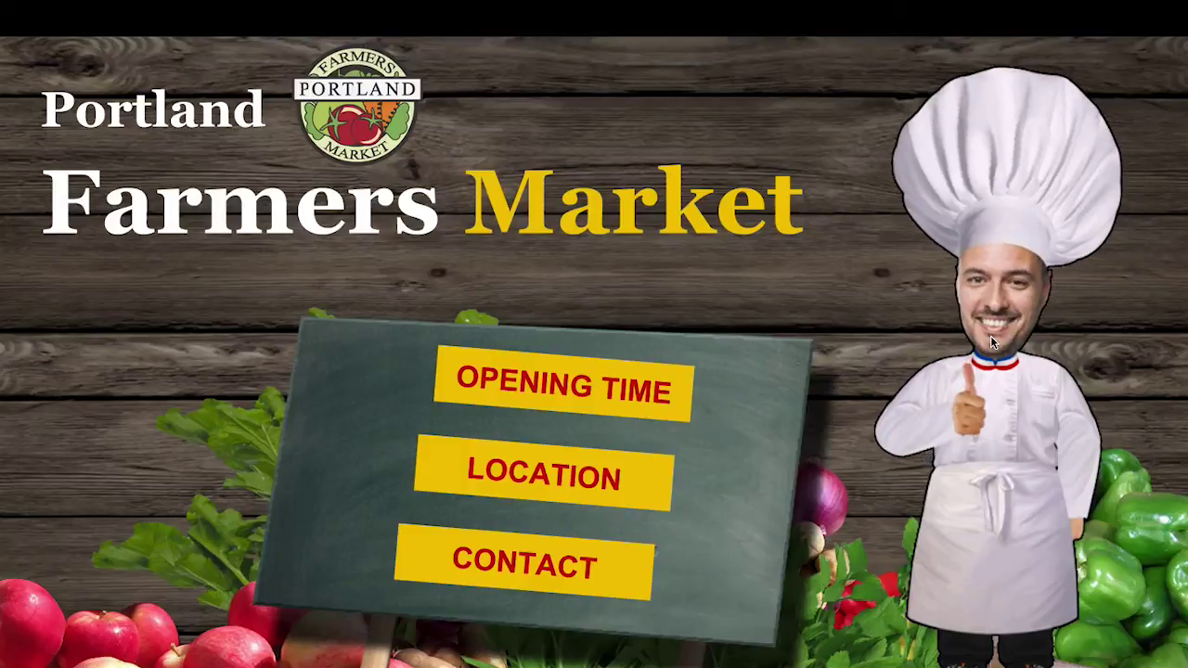
pyautogui.press('Escape')
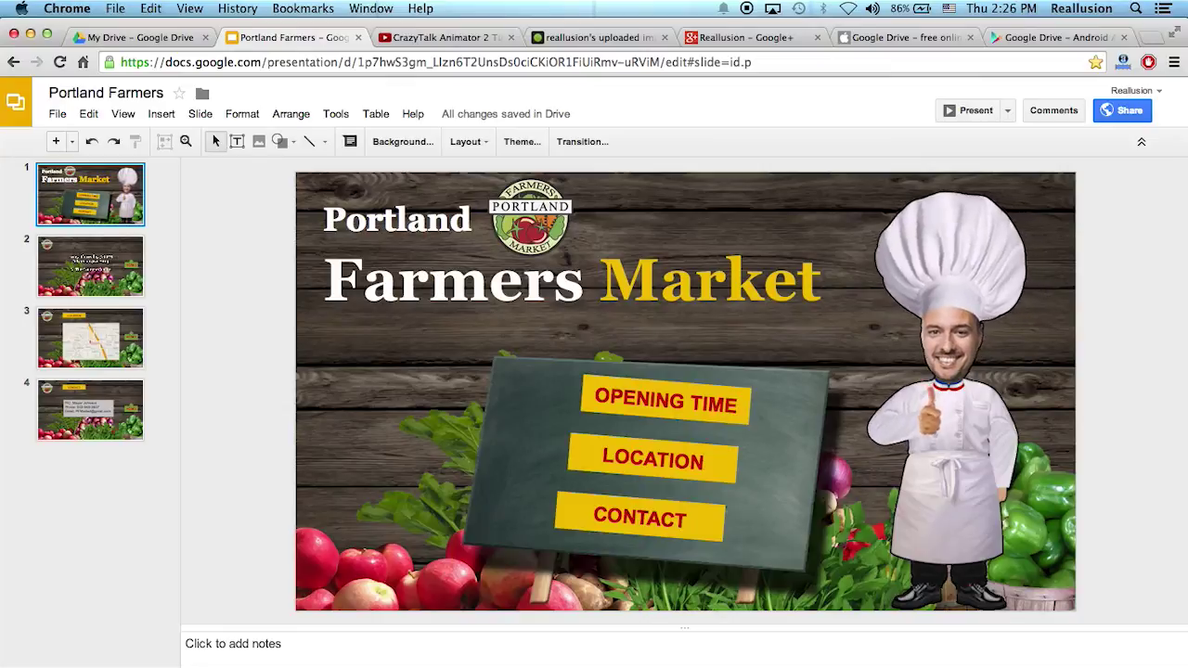
# Open the chef GIF among the uploaded images on imgur and copy its direct link.
pyautogui.click(599, 37)
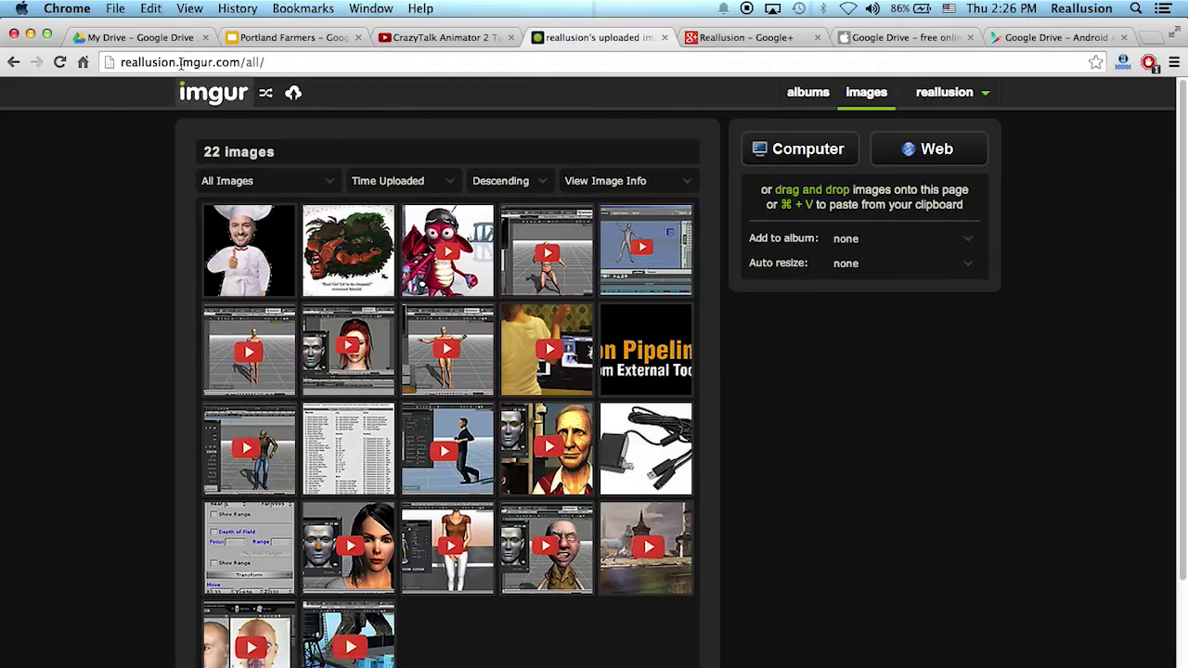
pyautogui.moveTo(179, 62); pyautogui.dragTo(235, 62)
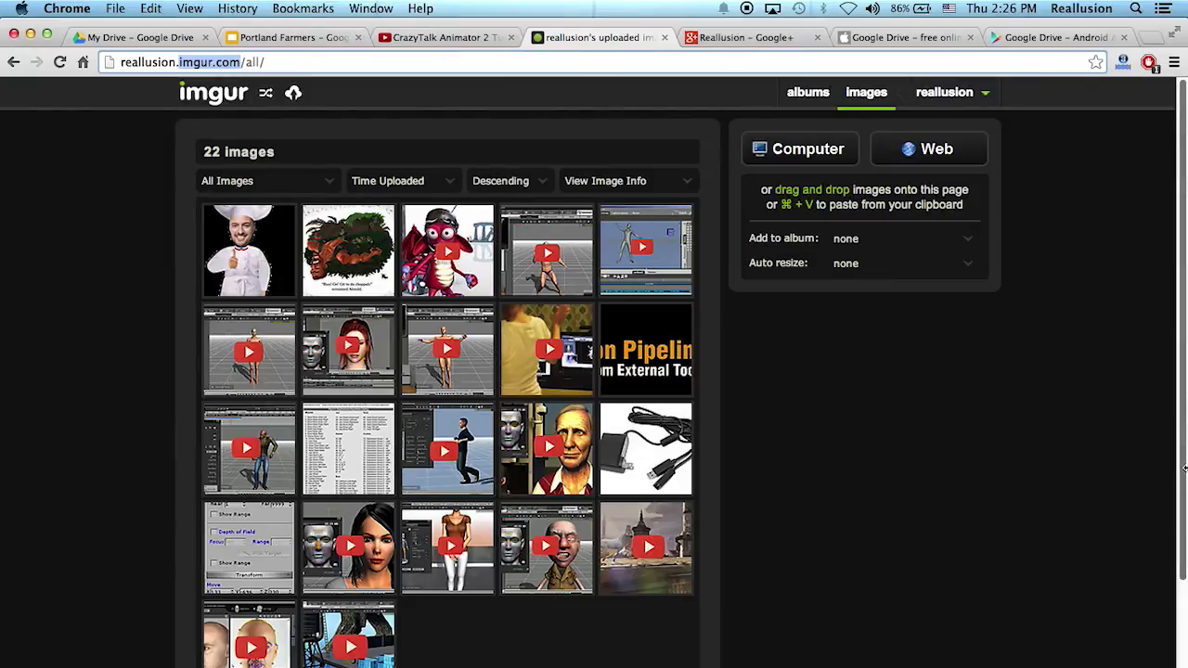
pyautogui.click(251, 256)
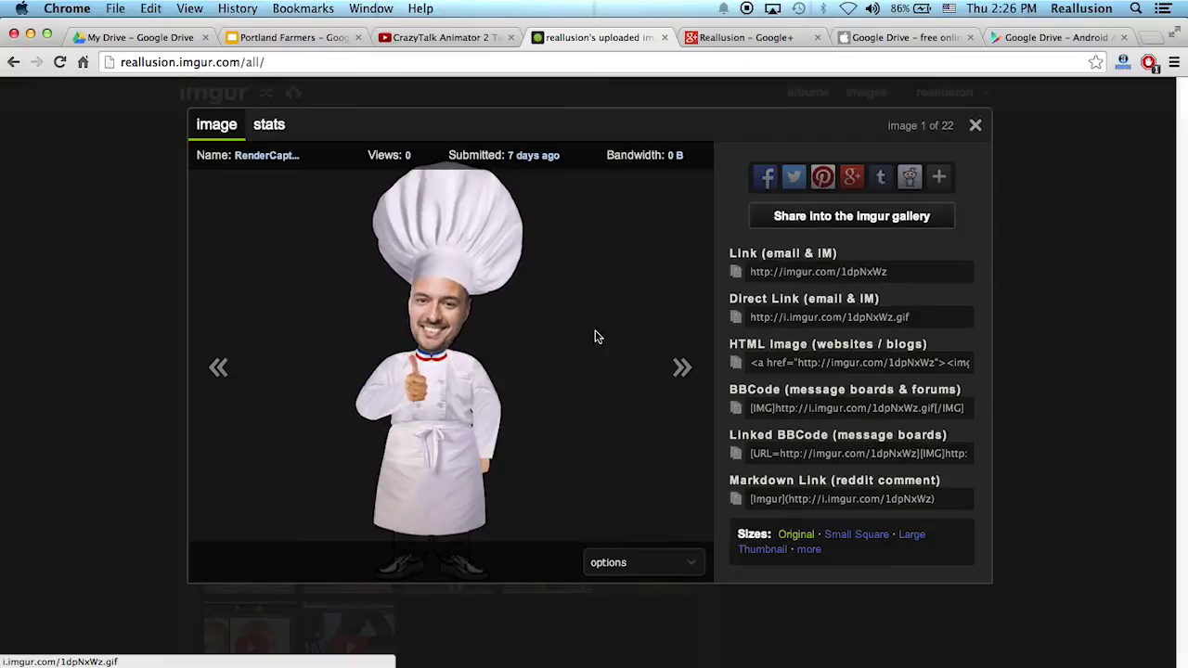
pyautogui.click(810, 316)
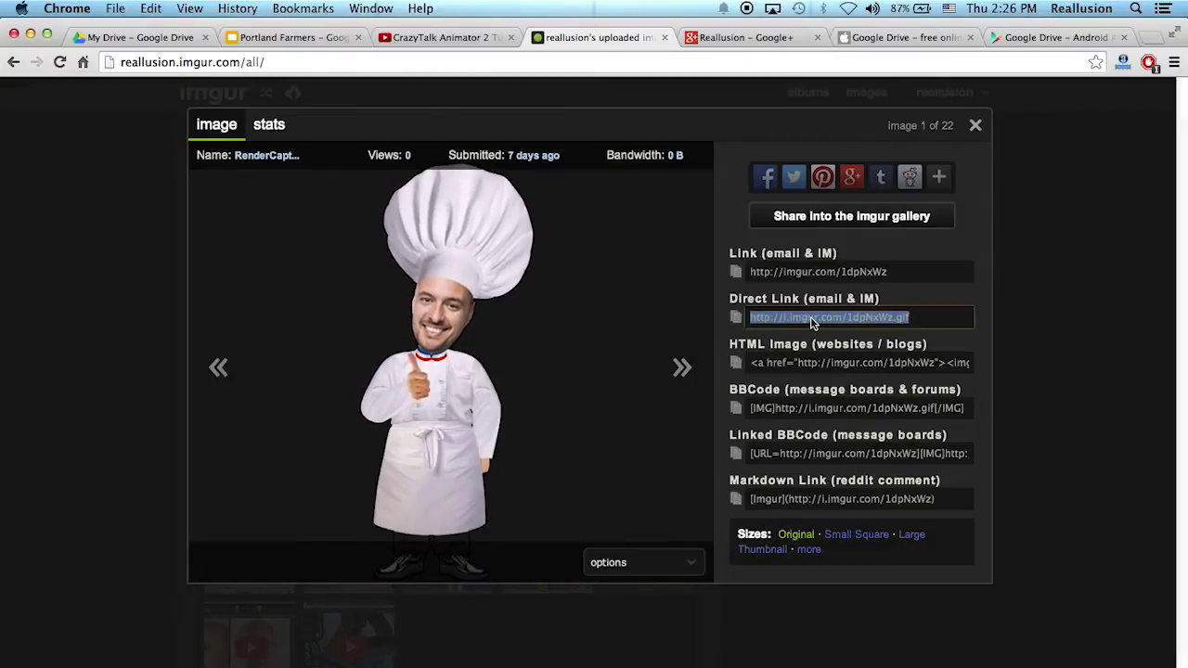
pyautogui.rightClick(810, 317)
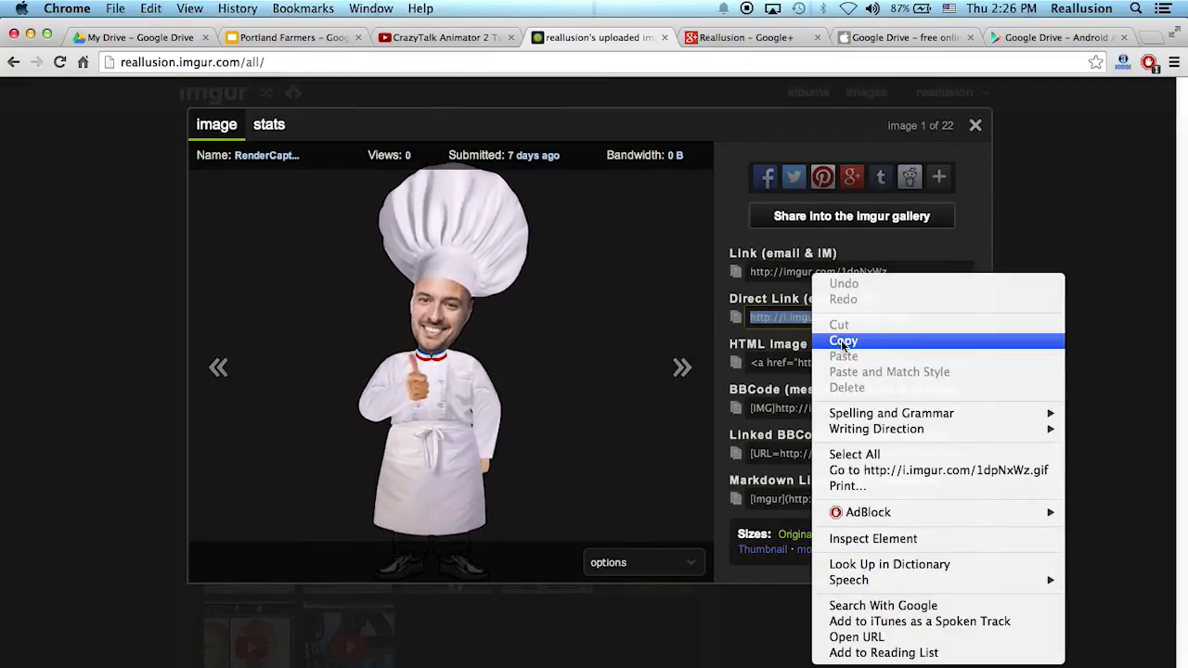
pyautogui.click(843, 343)
pyautogui.click(279, 37)
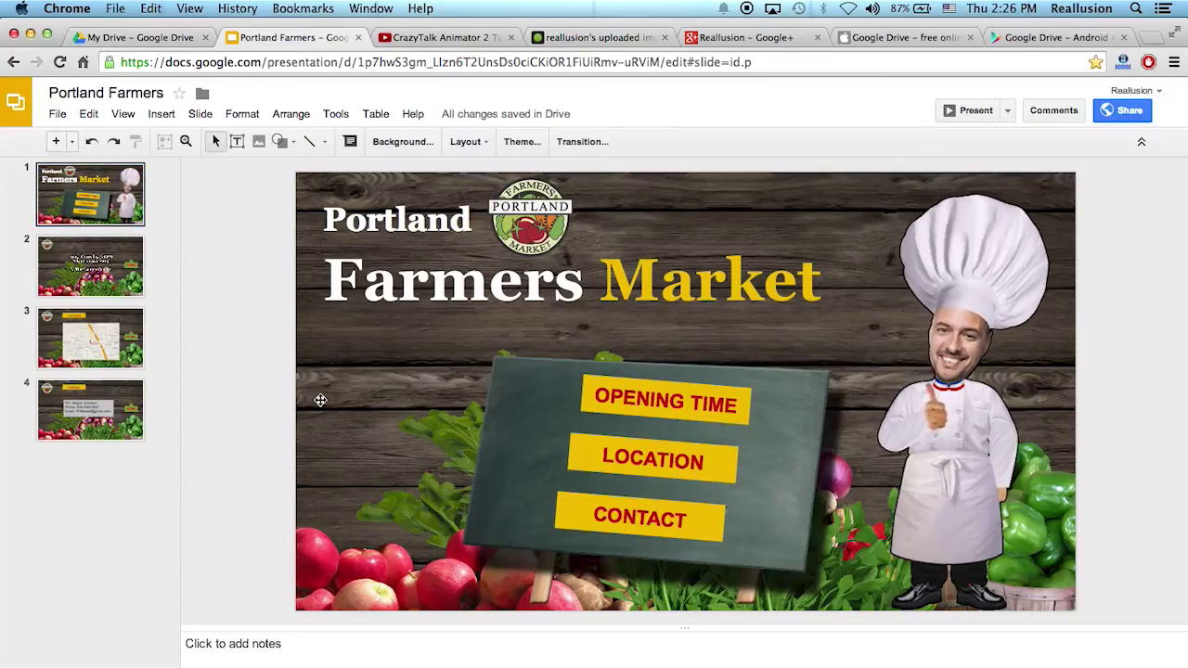
pyautogui.click(259, 141)
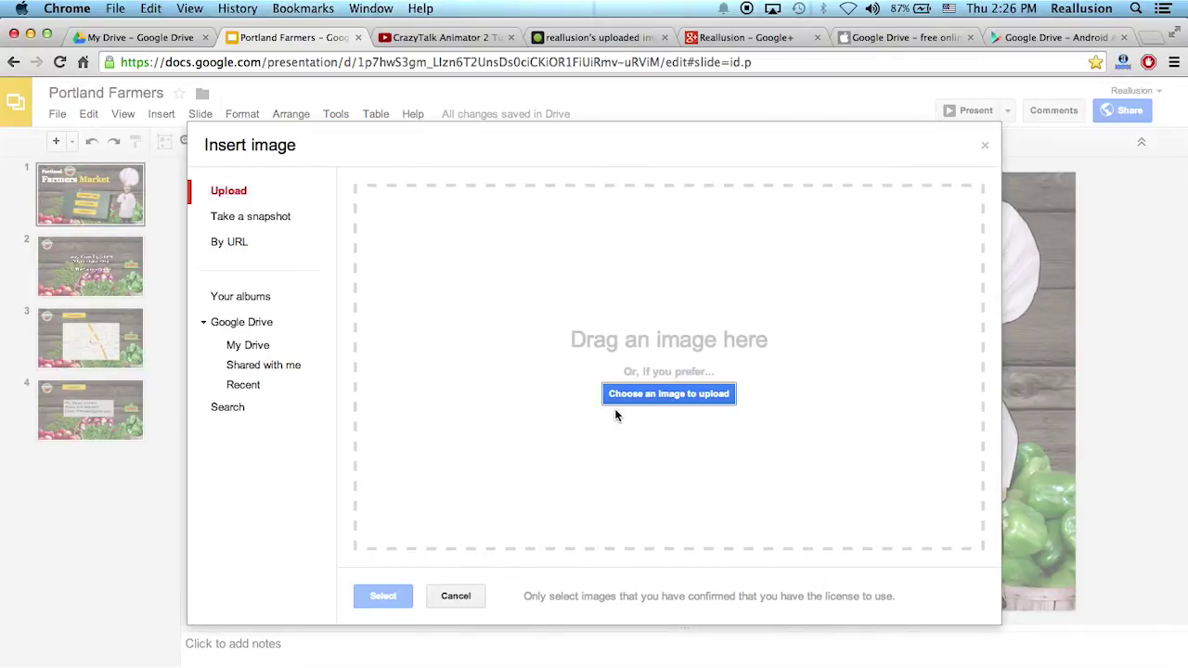
pyautogui.click(236, 245)
pyautogui.rightClick(545, 188)
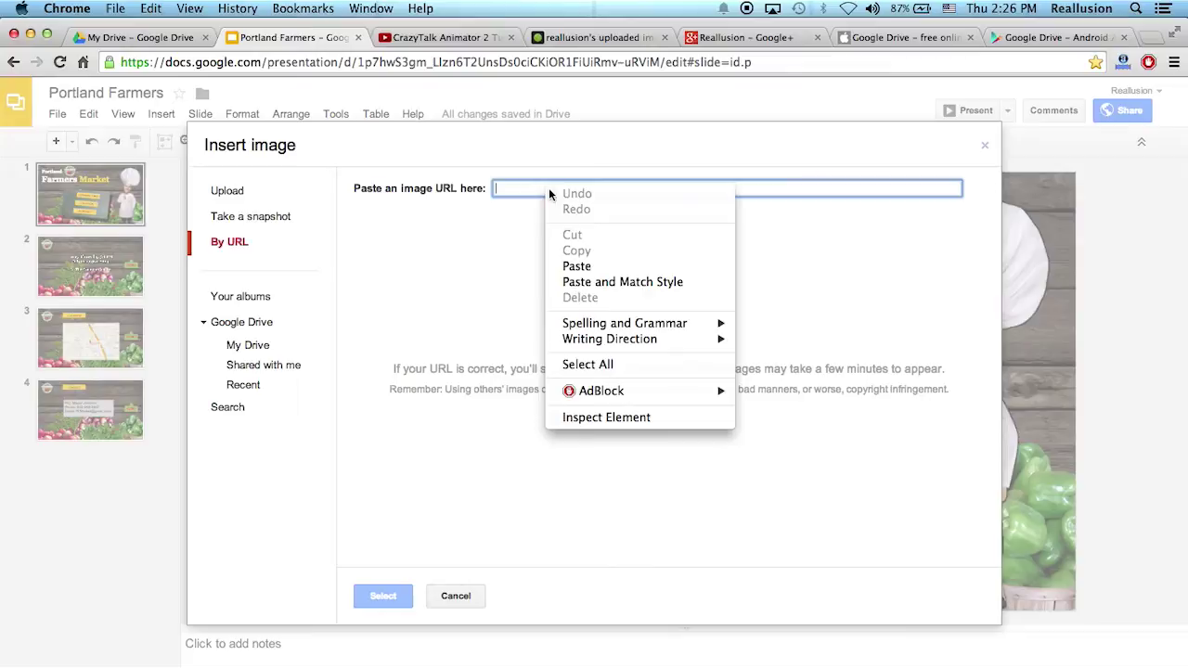
pyautogui.click(580, 266)
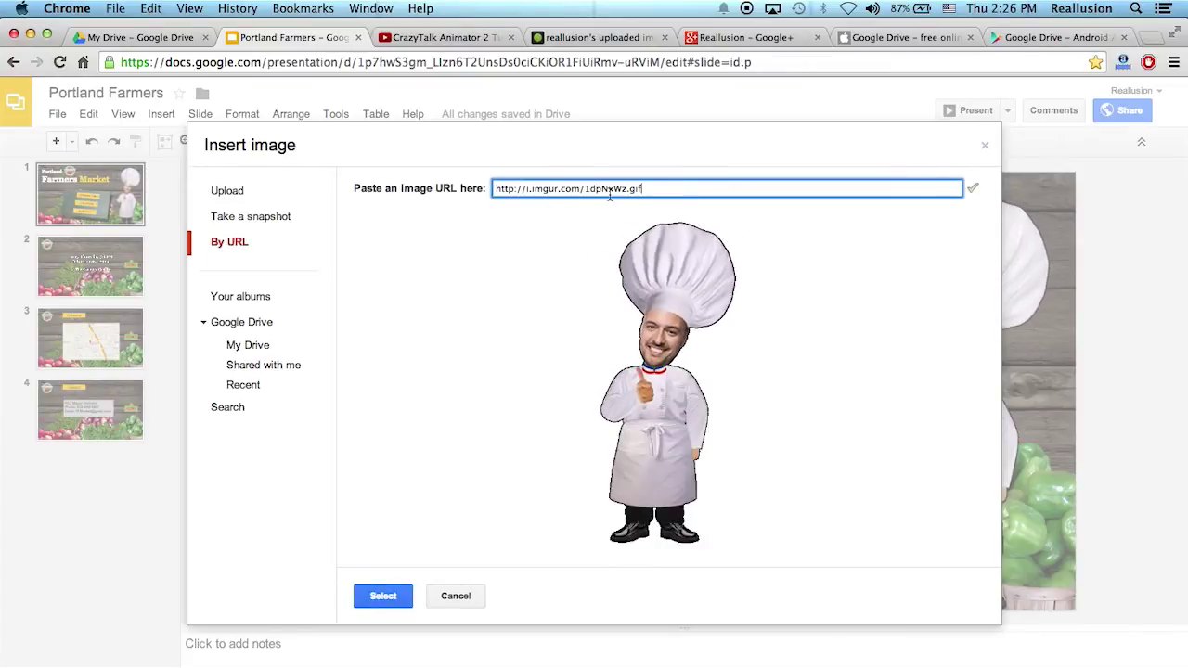
pyautogui.click(401, 603)
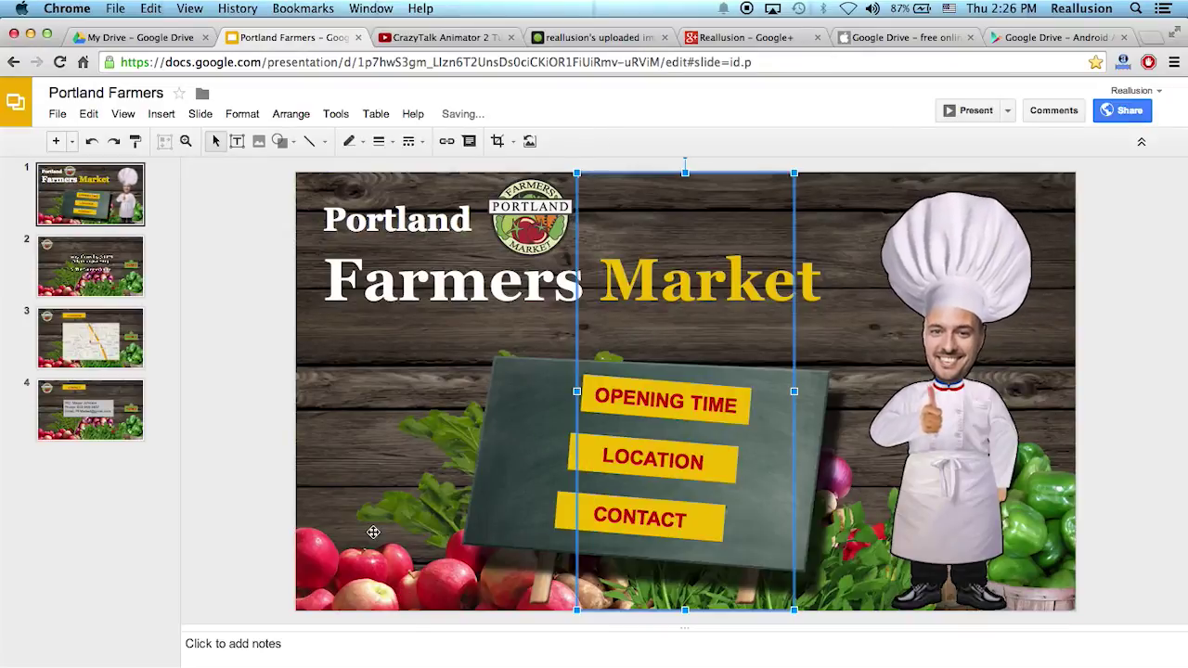
# Move the URL-inserted chef to the slide's left side, delete it, and select the remaining chef.
pyautogui.moveTo(625, 365); pyautogui.dragTo(394, 338)
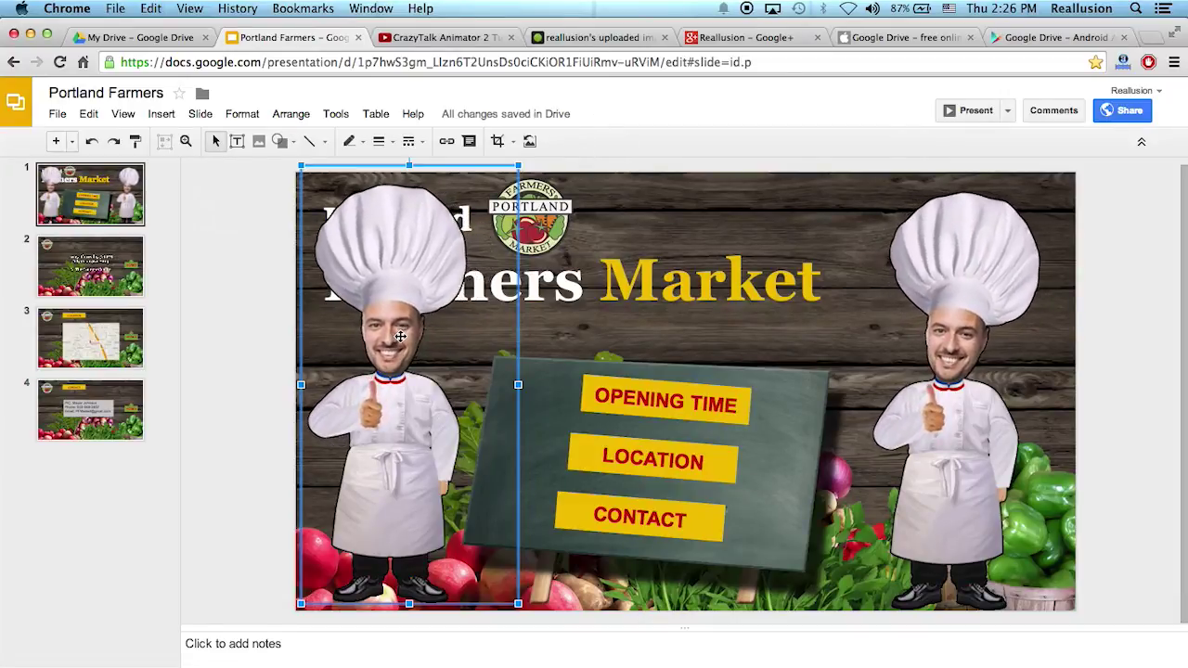
pyautogui.press('Delete')
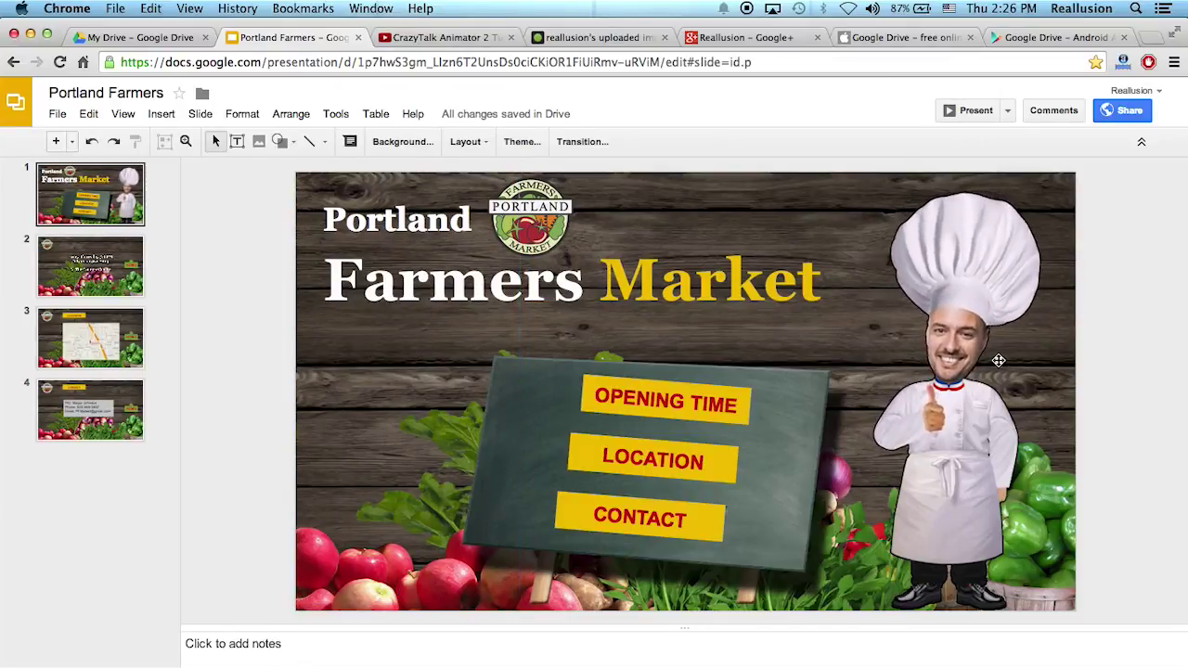
pyautogui.click(949, 322)
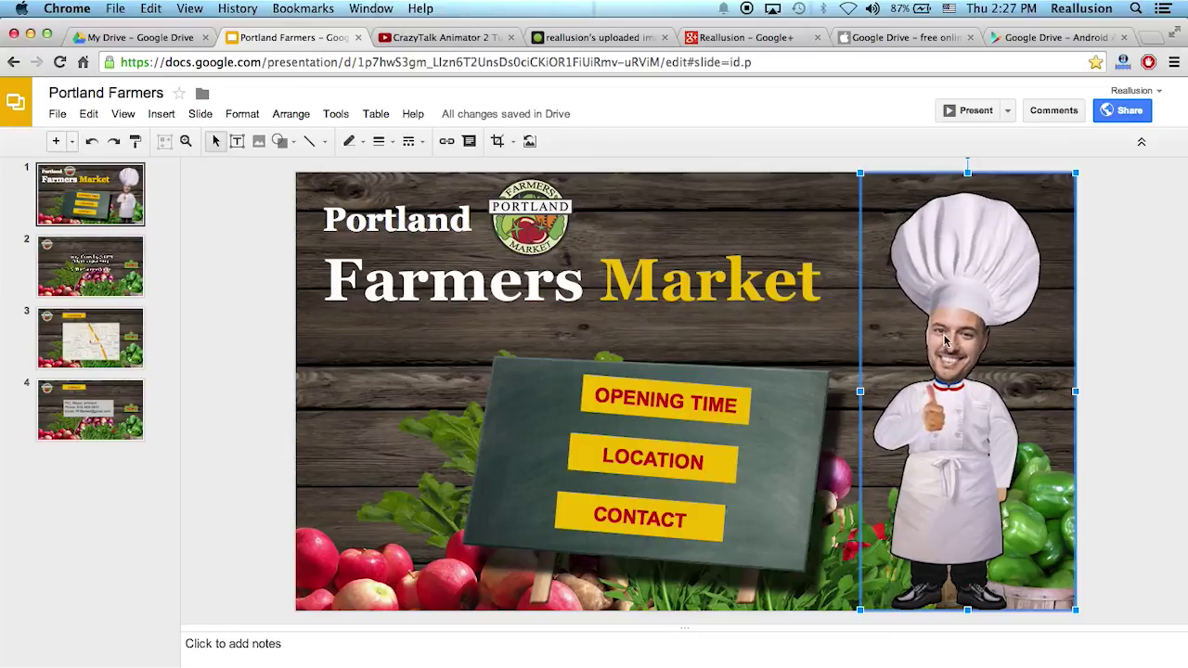
# Show the CrazyTalk Animator 2 tutorial about talking characters on YouTube and open its title for editing.
pyautogui.click(462, 39)
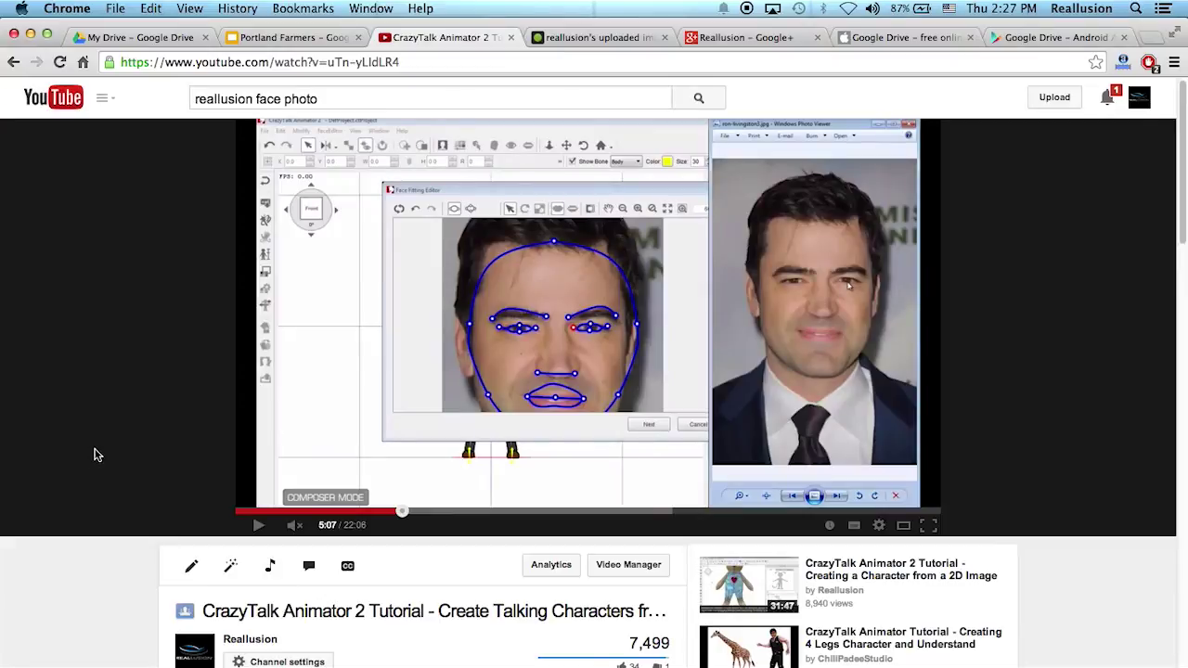
pyautogui.scroll(-1, 119, 469)
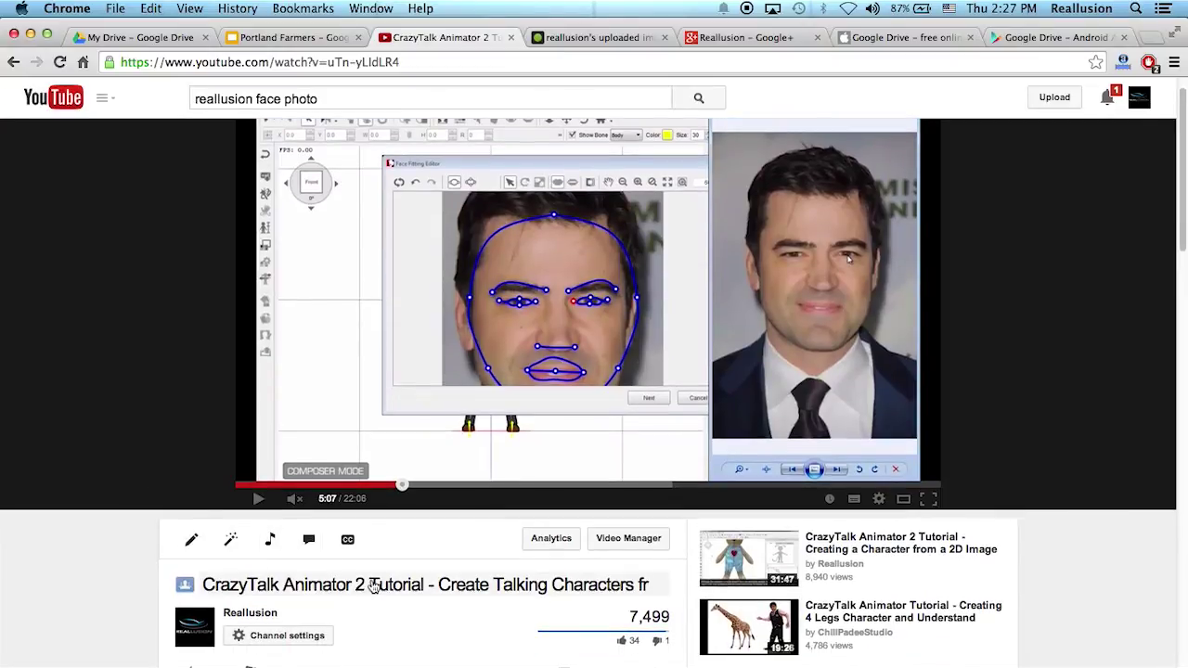
pyautogui.click(443, 587)
pyautogui.click(369, 585)
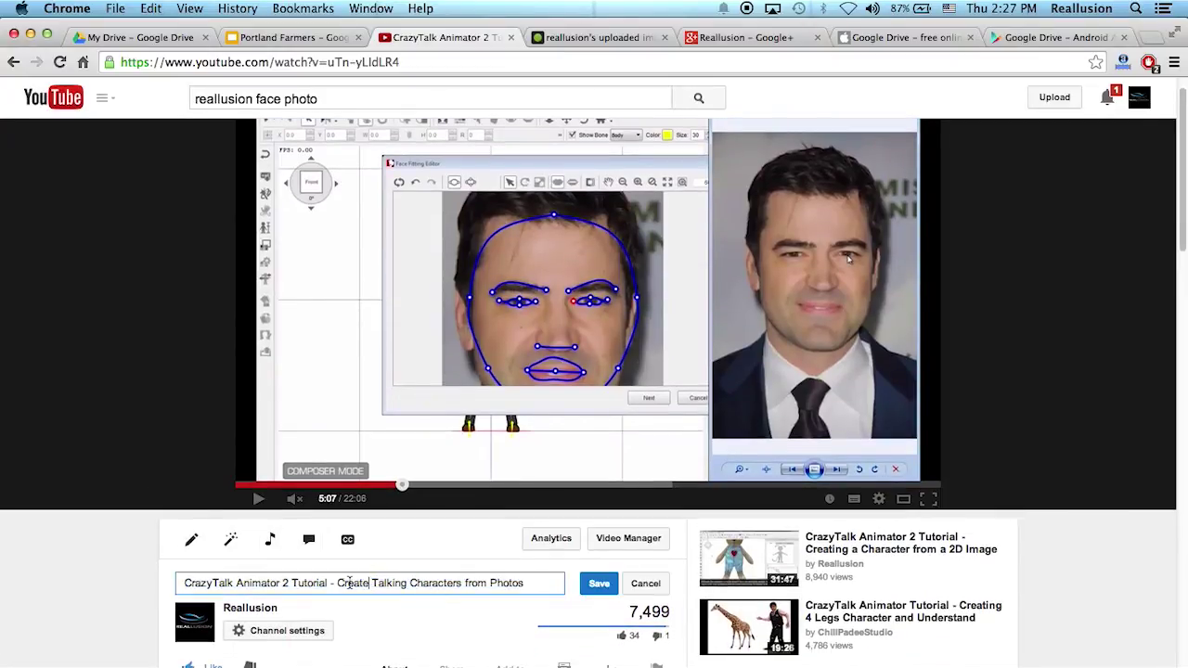
# Cancel editing the tutorial video's title.
pyautogui.moveTo(373, 583); pyautogui.dragTo(512, 585)
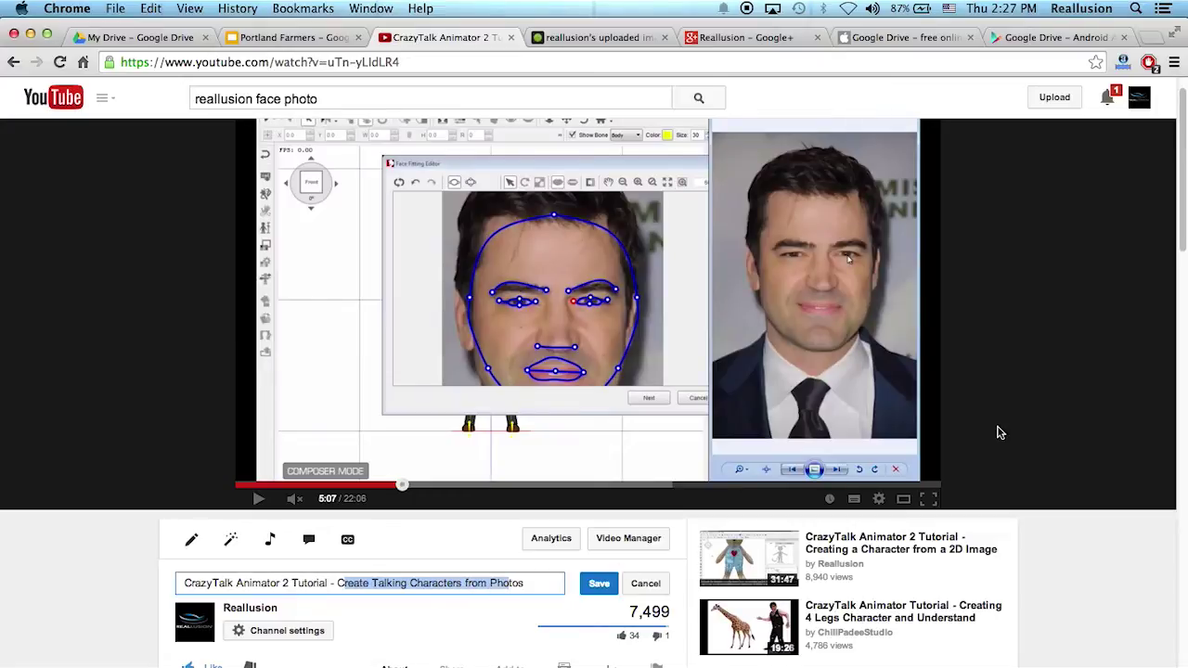
pyautogui.click(1000, 433)
pyautogui.click(636, 594)
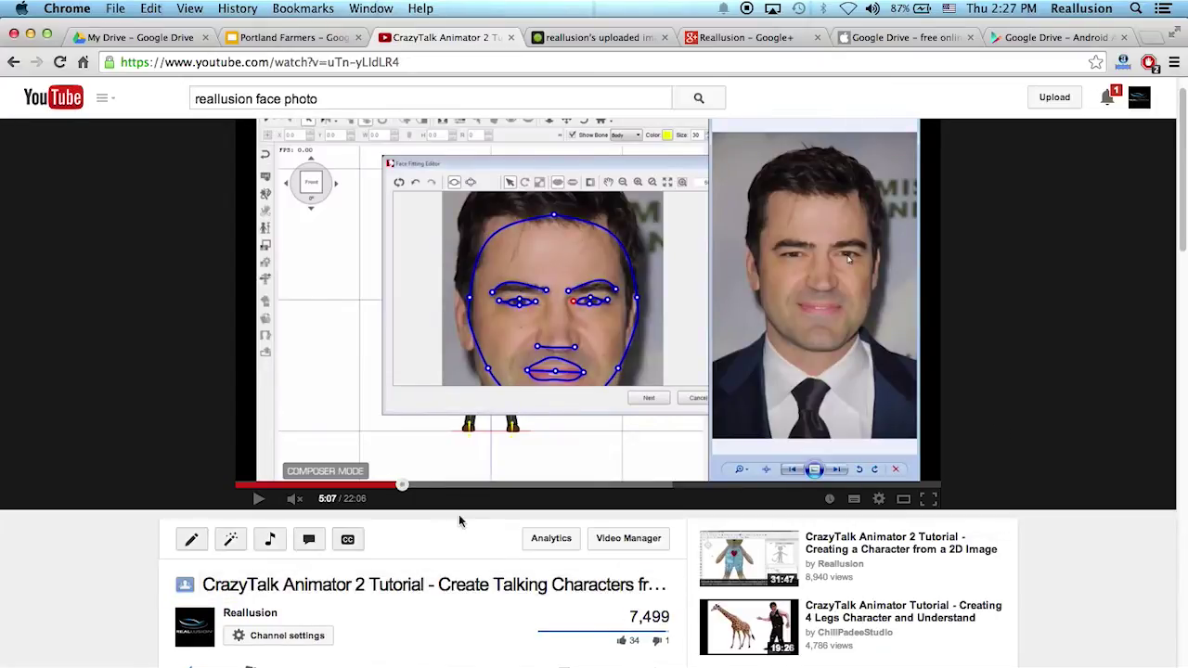
# Skim the talking-characters tutorial video, jumping ahead through 8:34, 11:23, 13:26 and 15:46 up to 20:08.
pyautogui.moveTo(403, 484); pyautogui.dragTo(512, 485)
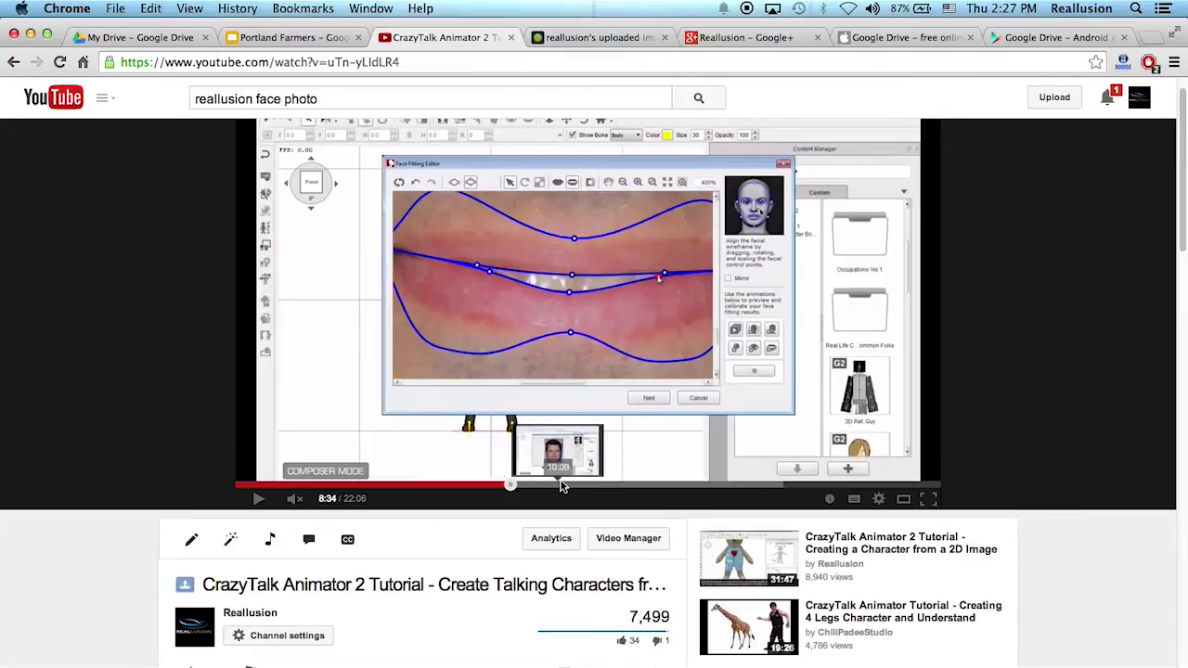
pyautogui.click(600, 484)
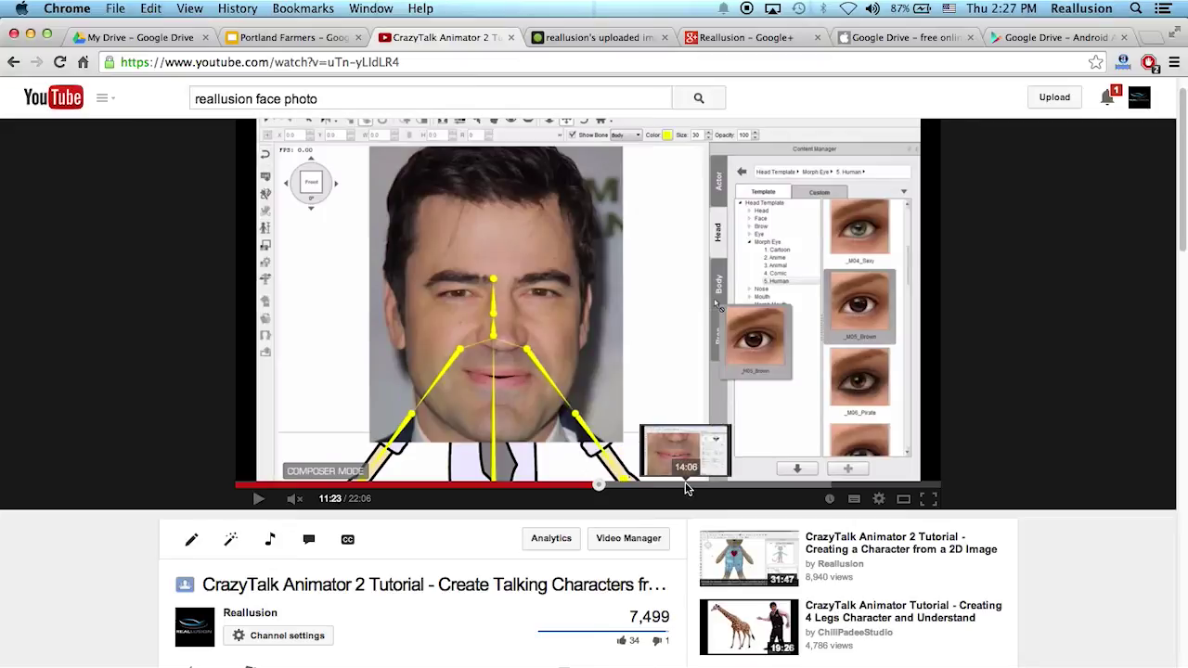
pyautogui.click(663, 484)
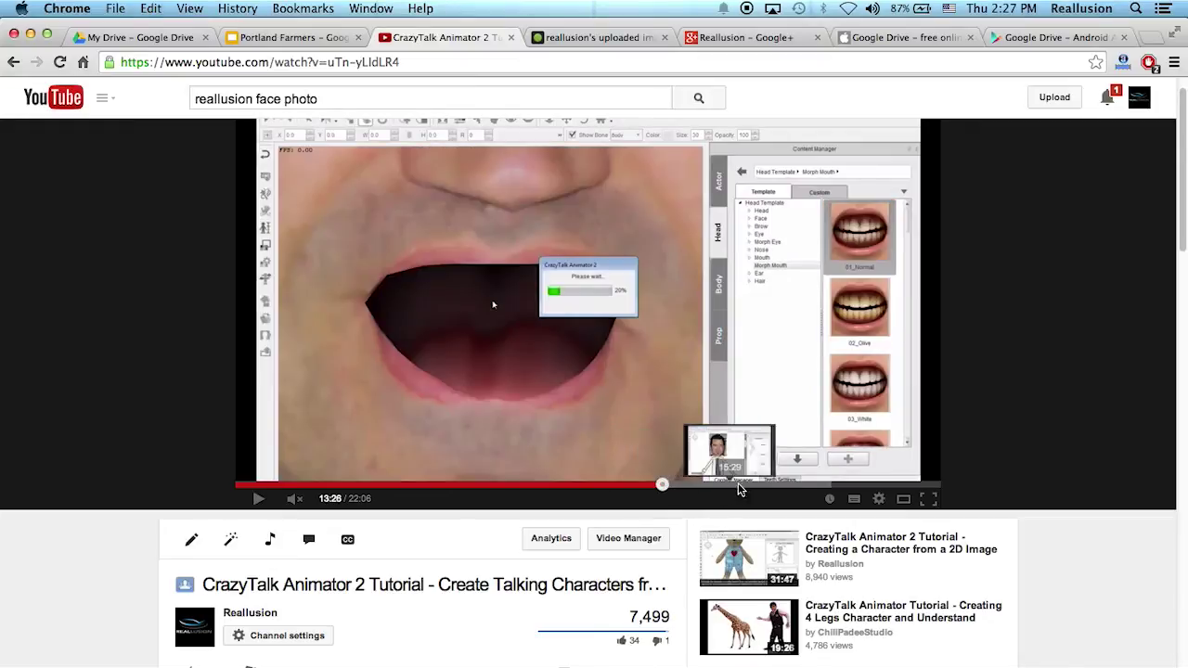
pyautogui.click(701, 484)
pyautogui.click(738, 485)
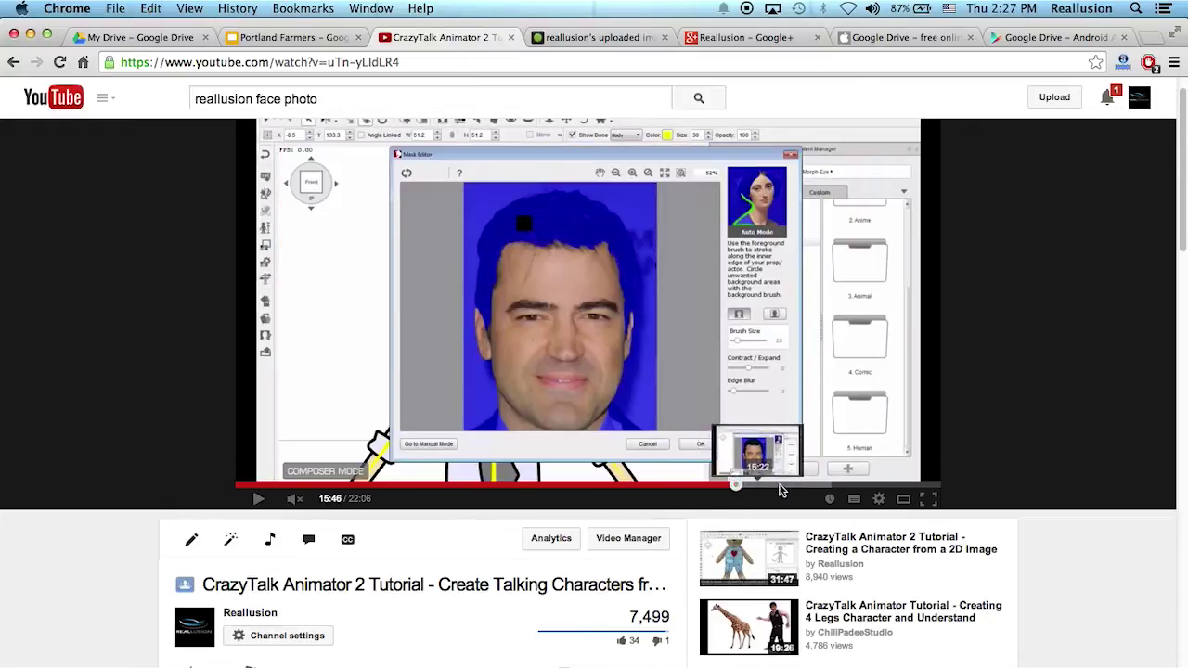
pyautogui.click(879, 486)
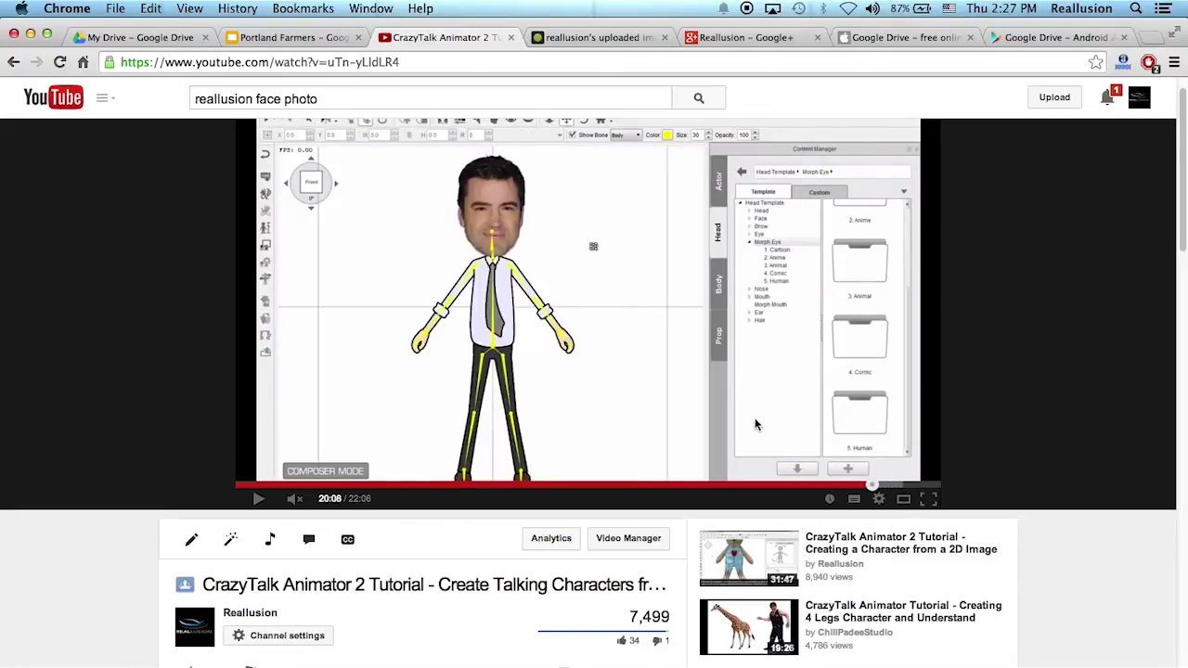
# Return to the Portland Farmers presentation and open its sharing settings.
pyautogui.click(321, 40)
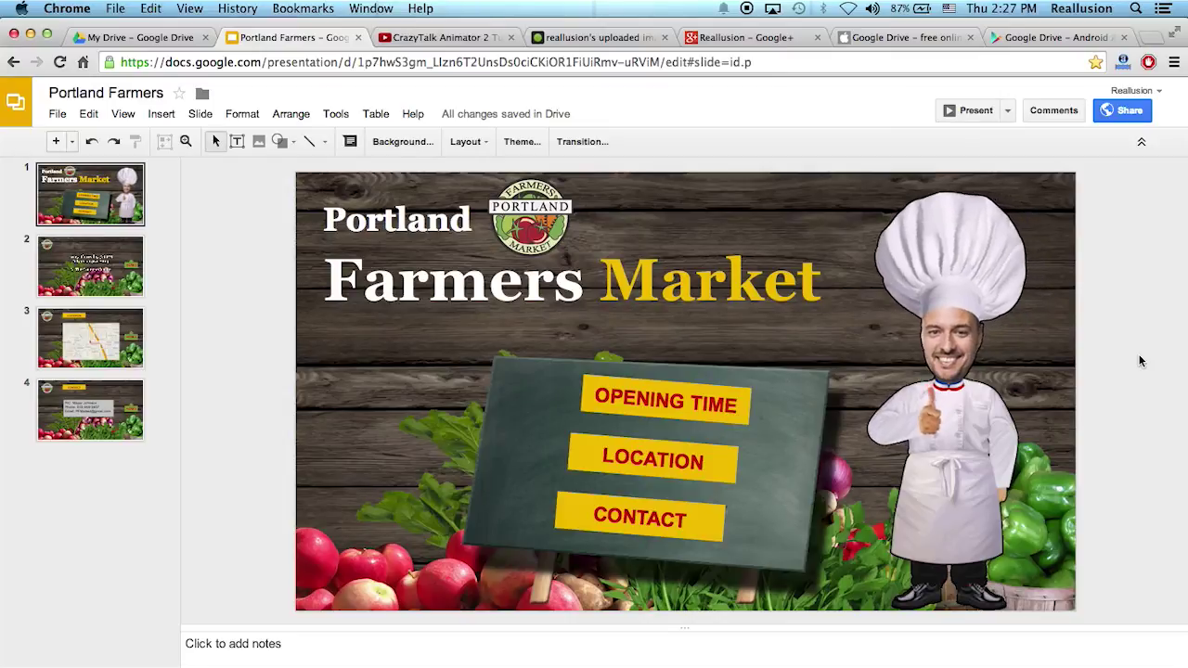
pyautogui.click(1123, 110)
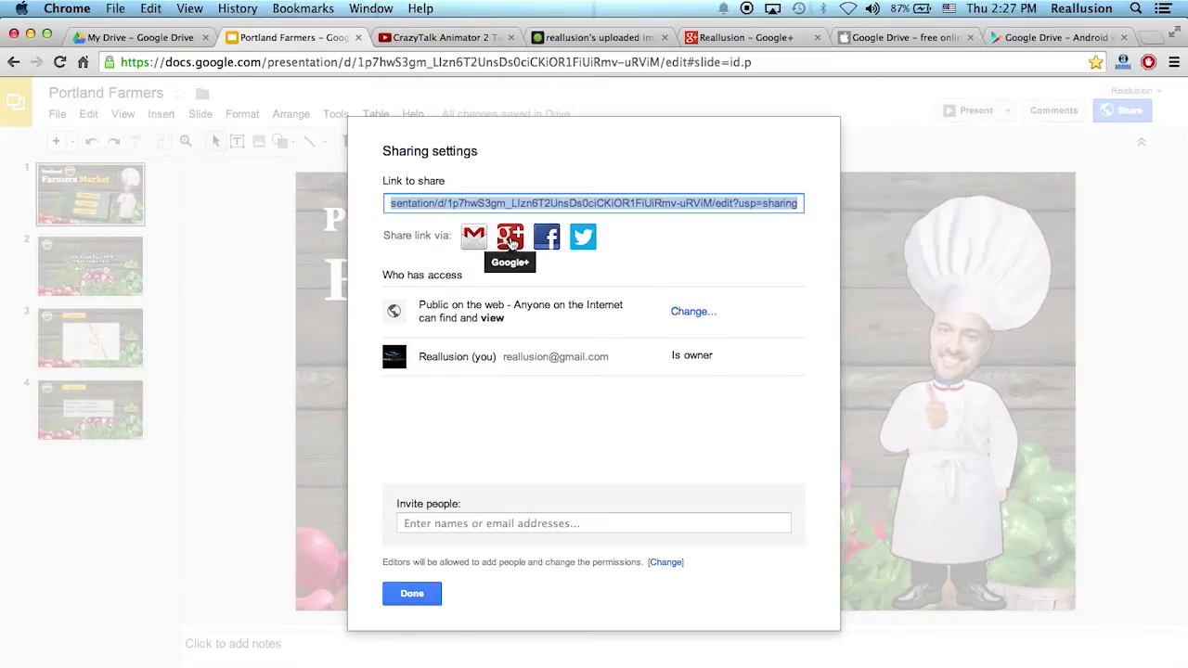
# On the Reallusion Google+ page, find the Animated Banner post, advance its embedded slides and return to slide 1.
pyautogui.click(766, 39)
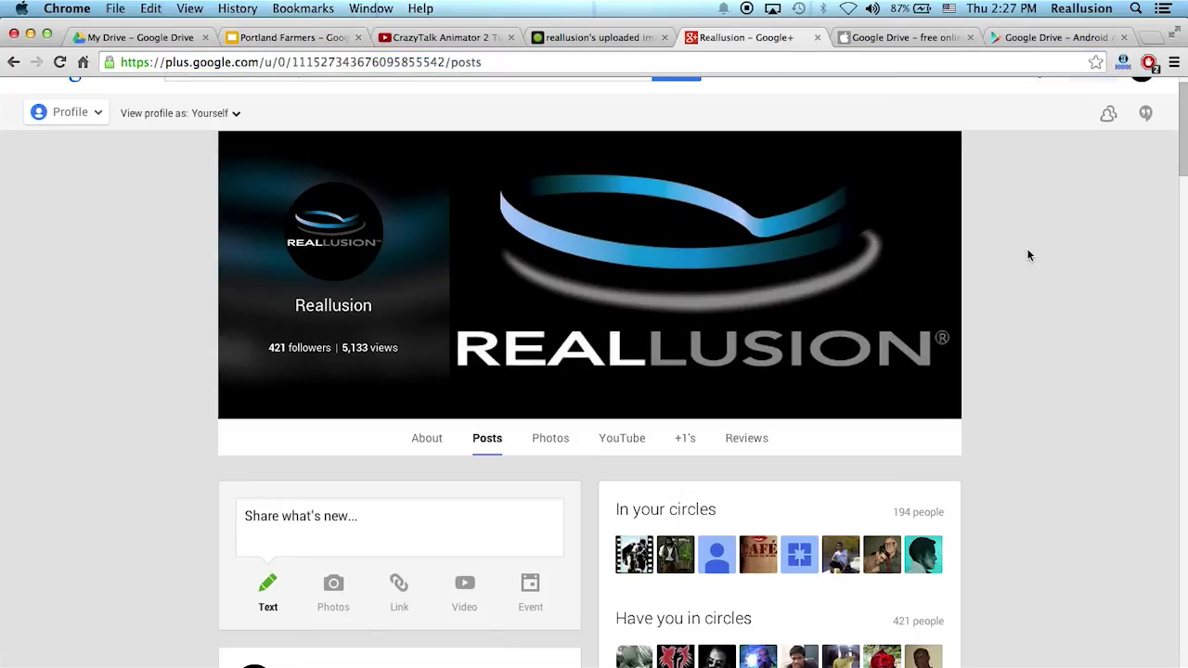
pyautogui.scroll(-10, 1028, 255)
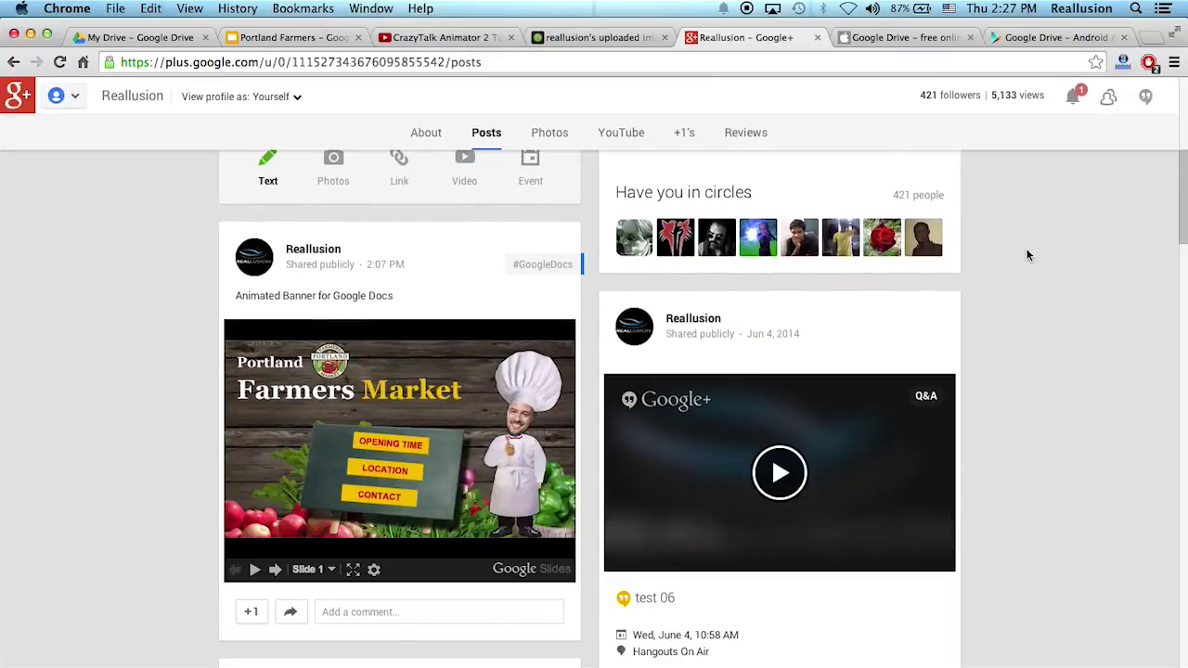
pyautogui.click(442, 392)
pyautogui.scroll(-1, 442, 392)
pyautogui.click(442, 392)
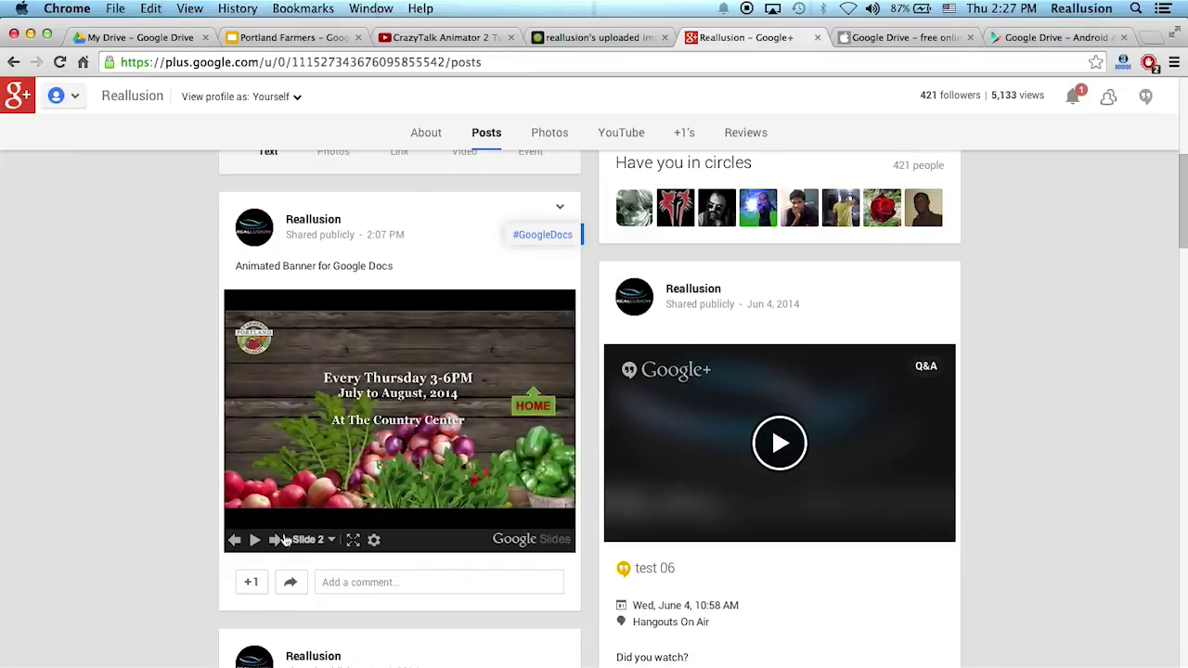
pyautogui.click(235, 542)
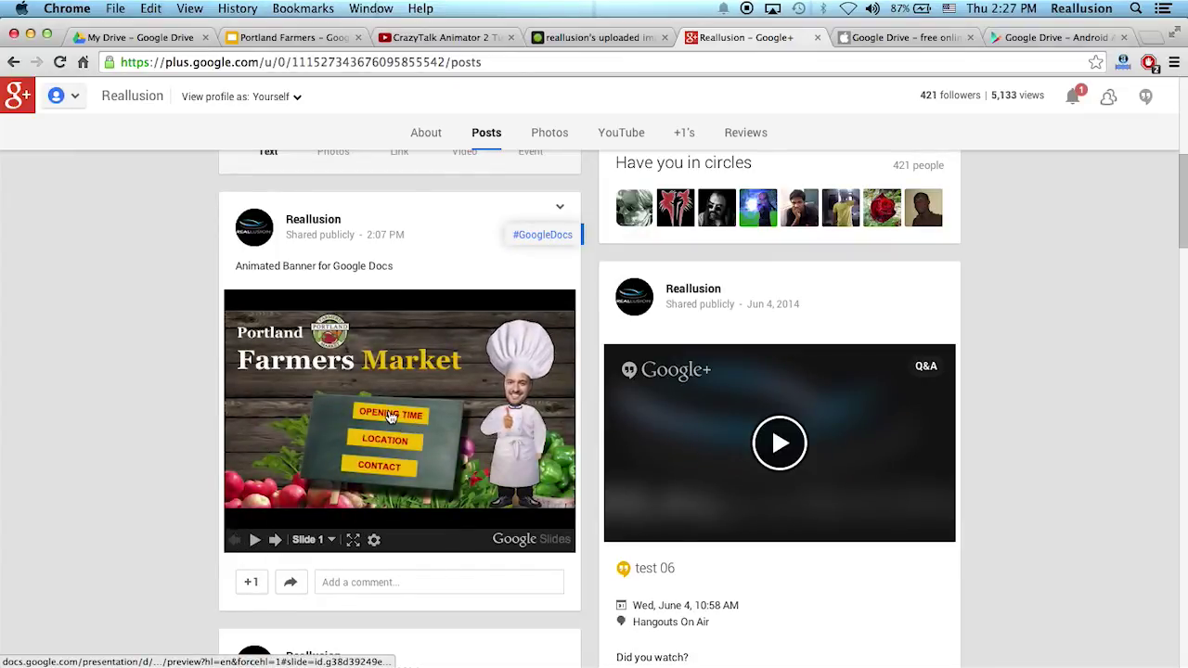
# Test the Opening Time, Home and Location links within the slides embedded in the Google+ post.
pyautogui.click(390, 417)
pyautogui.click(390, 414)
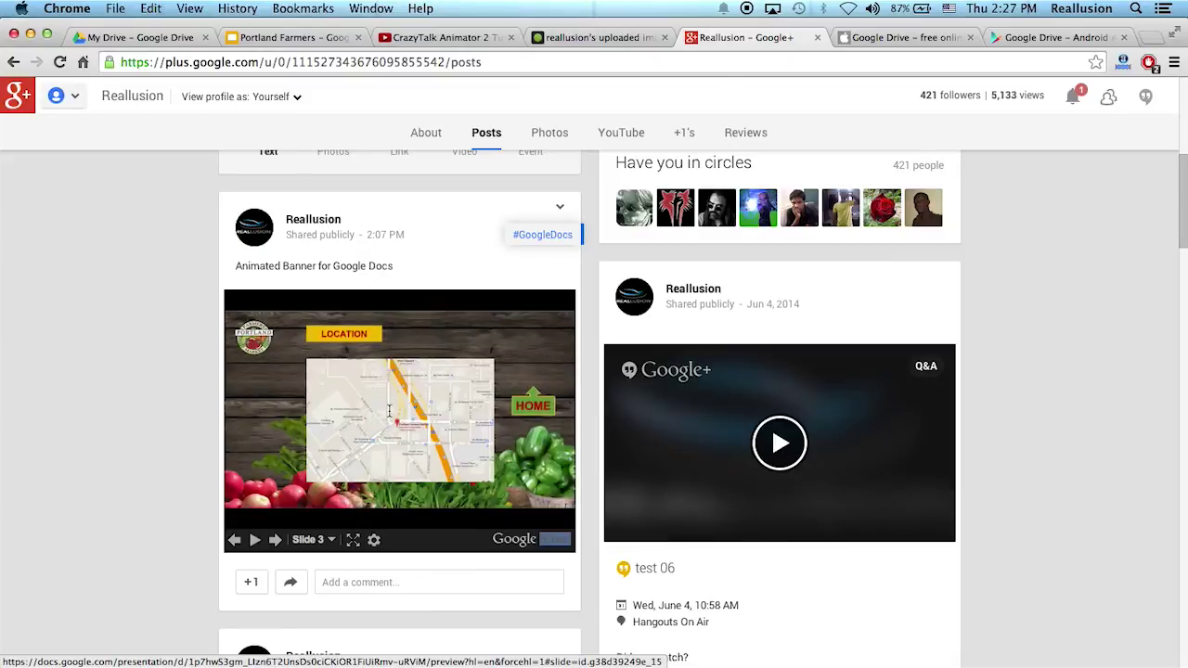
pyautogui.click(389, 414)
pyautogui.click(396, 419)
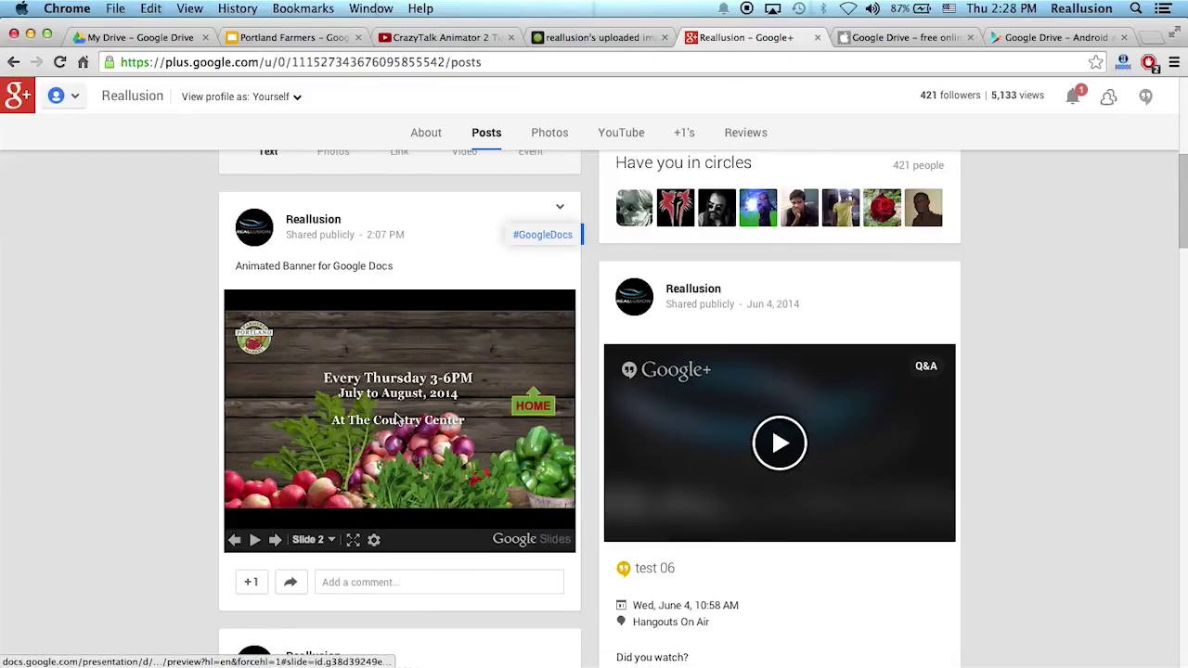
pyautogui.click(546, 414)
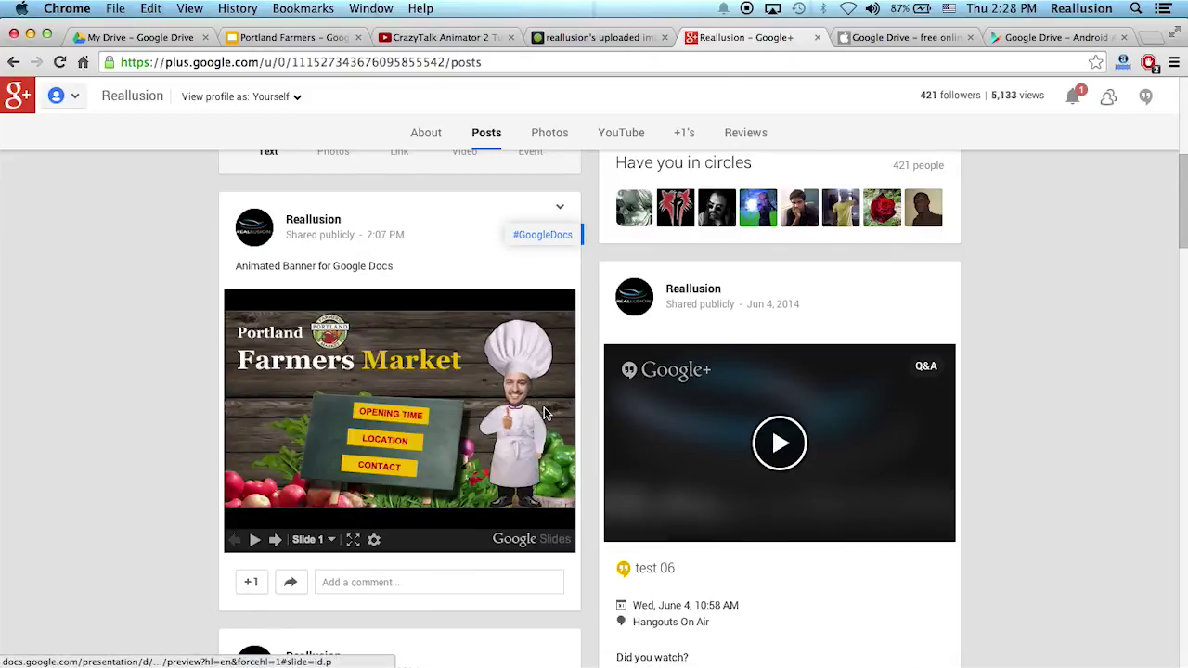
pyautogui.click(523, 423)
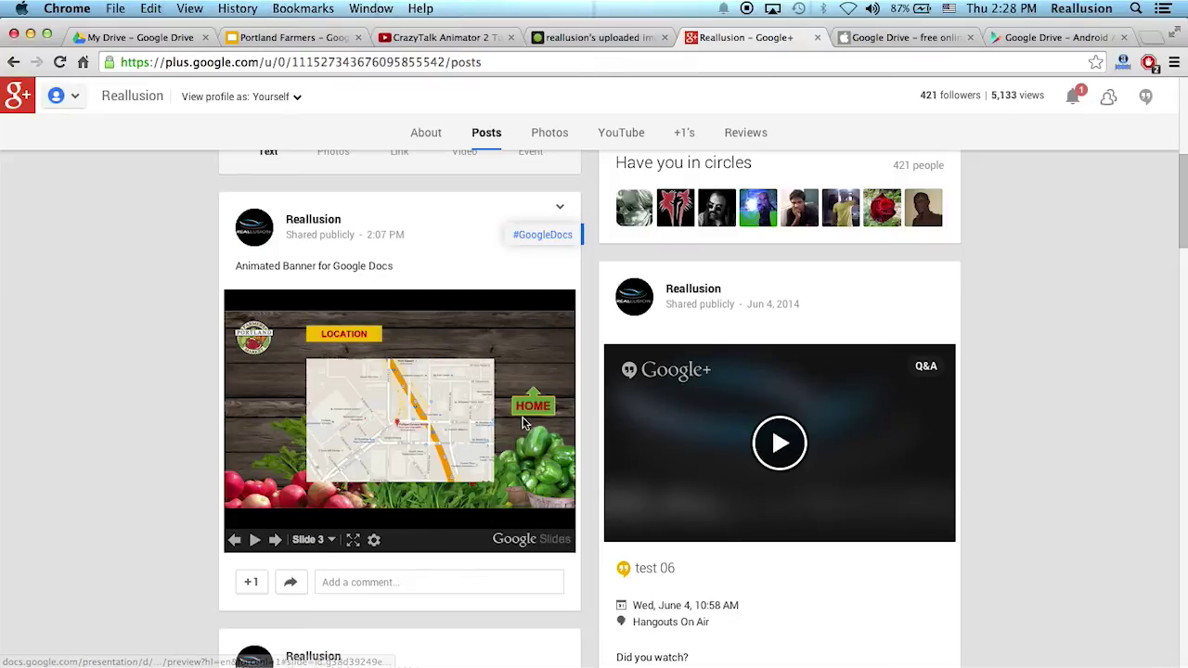
# View the embedded banner full screen, test its Home and Contact links, and exit full screen.
pyautogui.click(353, 540)
pyautogui.click(1094, 346)
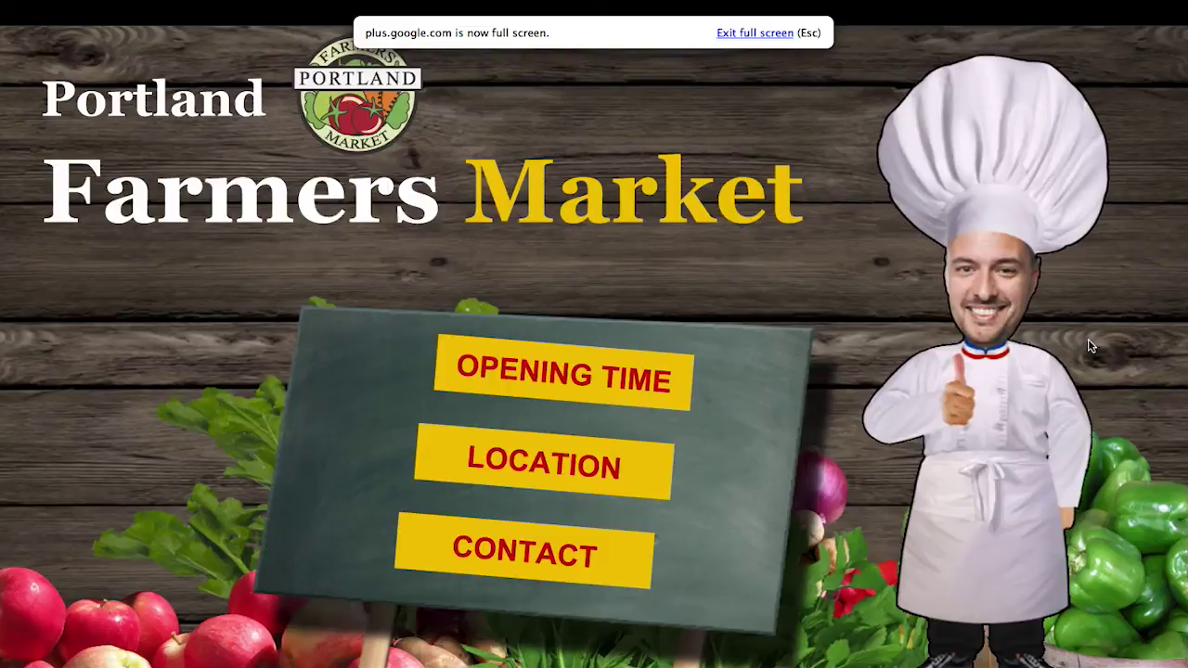
pyautogui.click(570, 552)
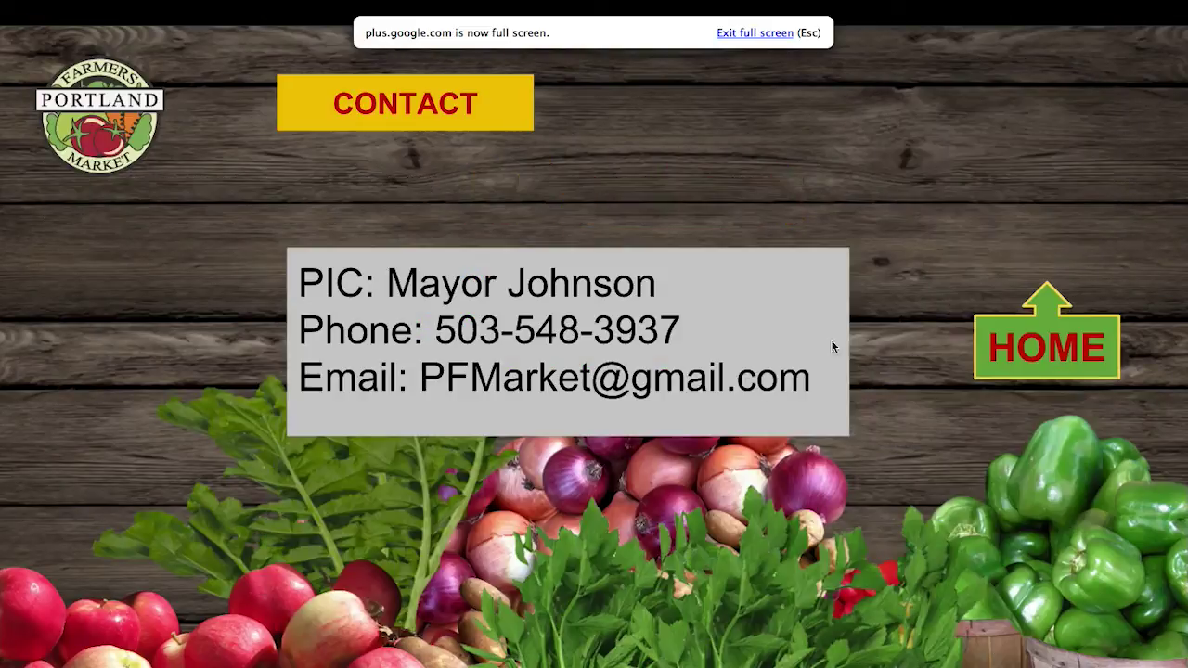
pyautogui.click(1005, 345)
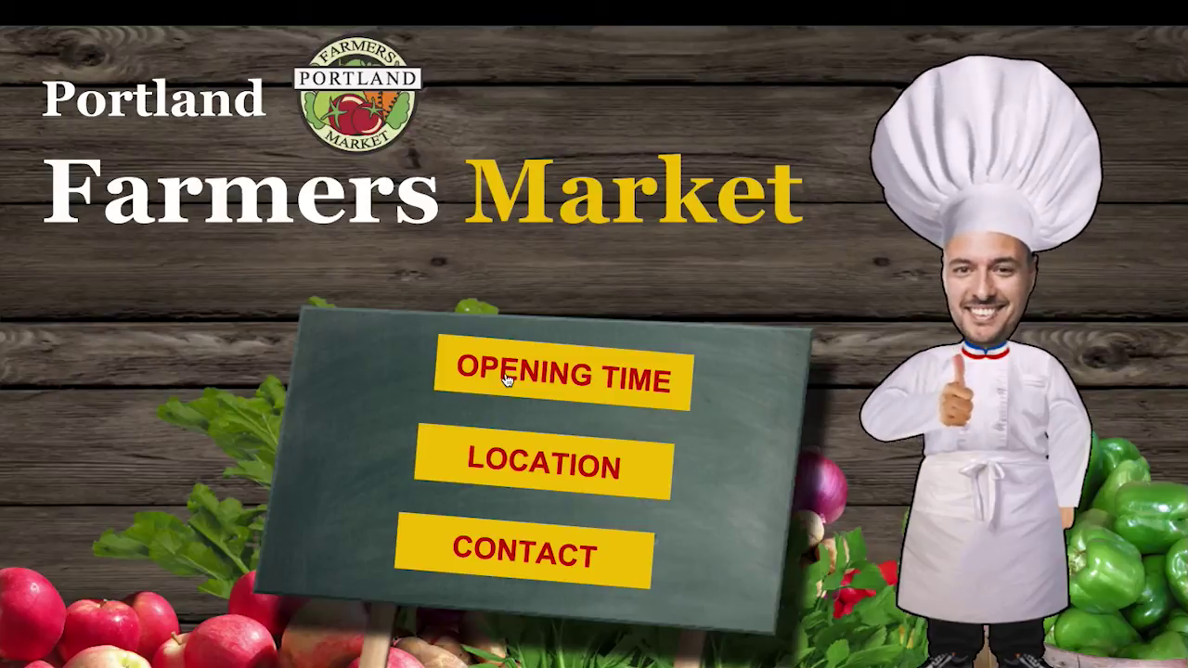
pyautogui.press('Escape')
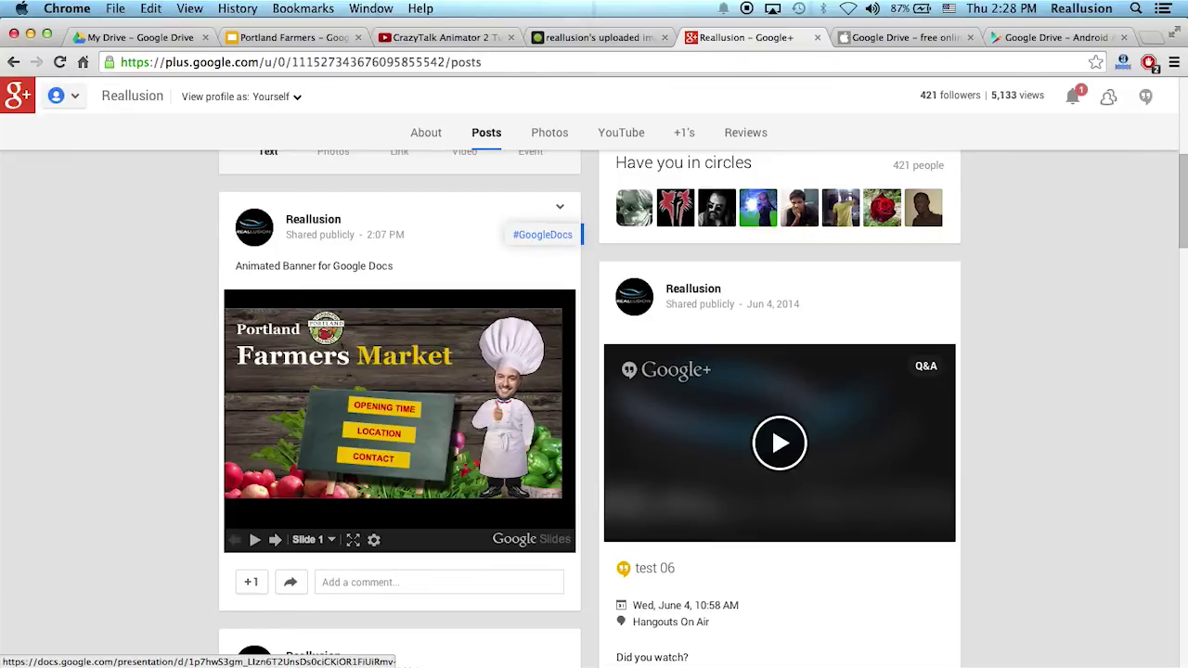
# Share the Portland Farmers presentation link publicly on the Facebook timeline and close the sharing settings.
pyautogui.click(295, 38)
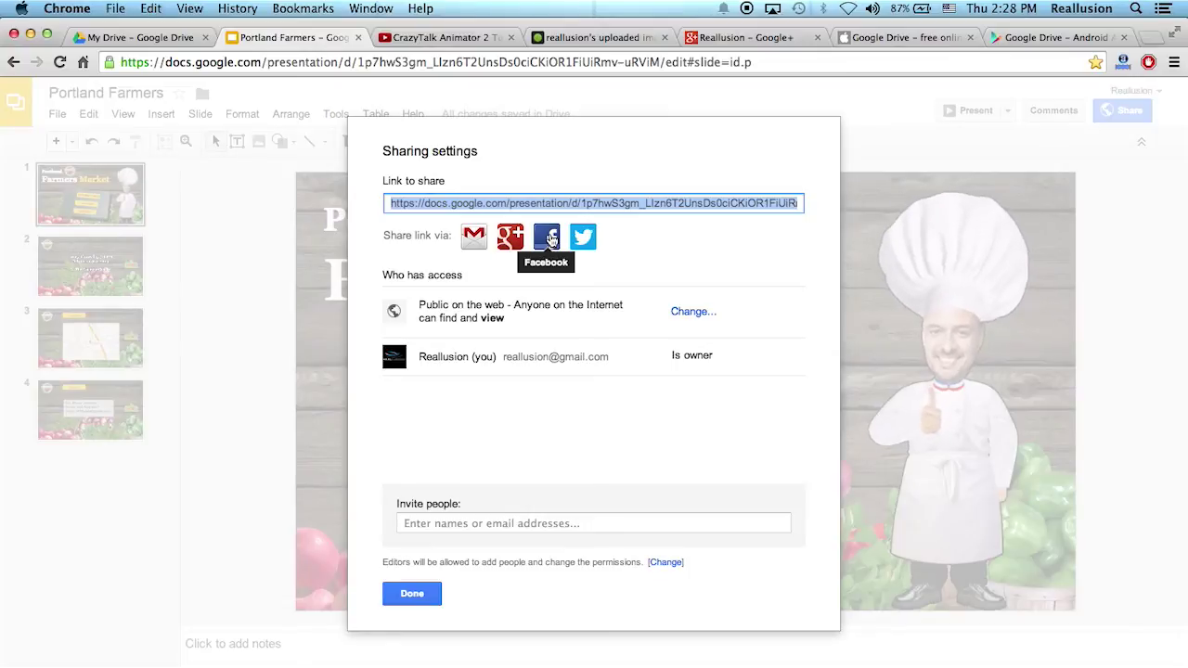
pyautogui.click(547, 238)
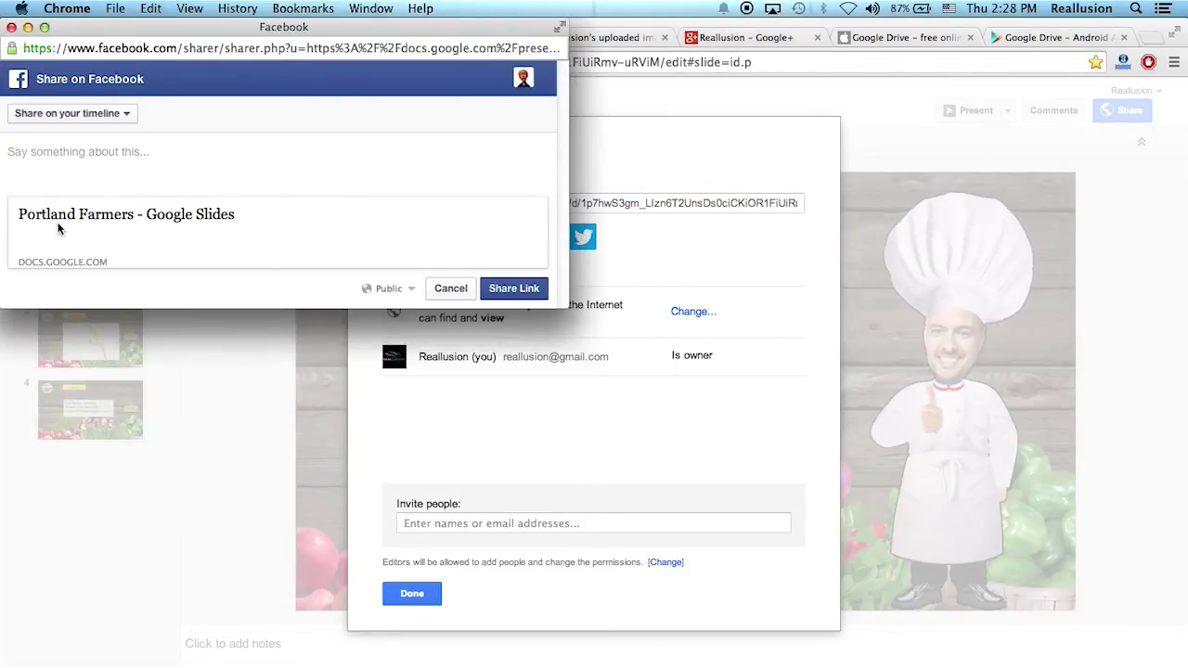
pyautogui.click(502, 289)
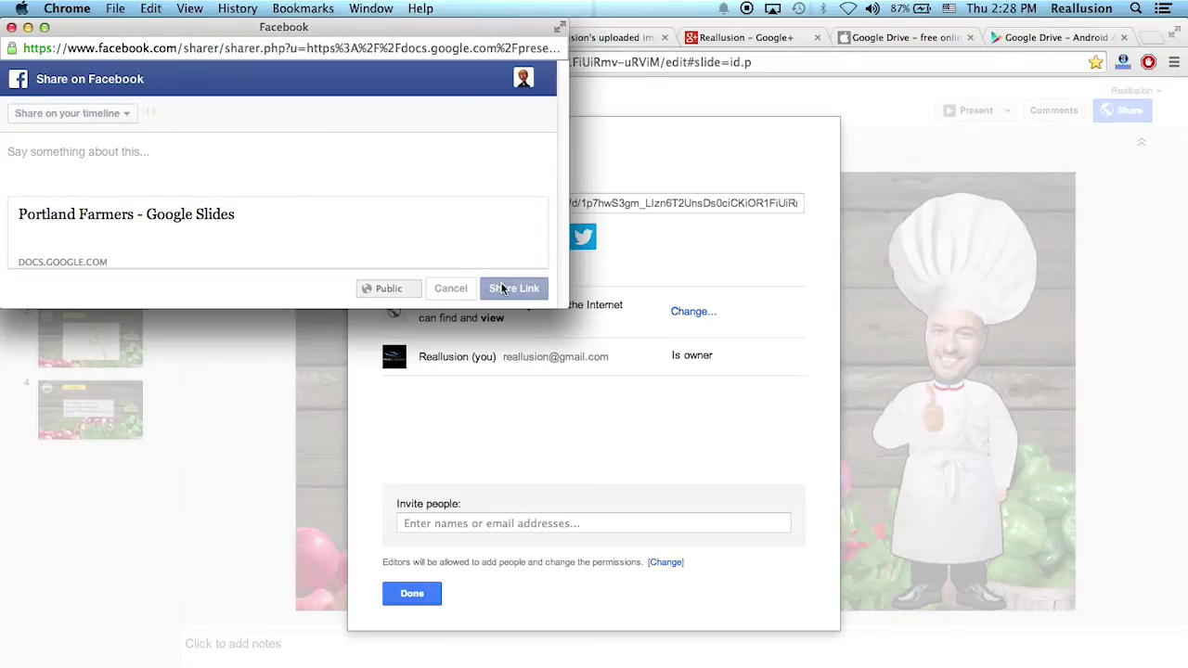
pyautogui.click(414, 593)
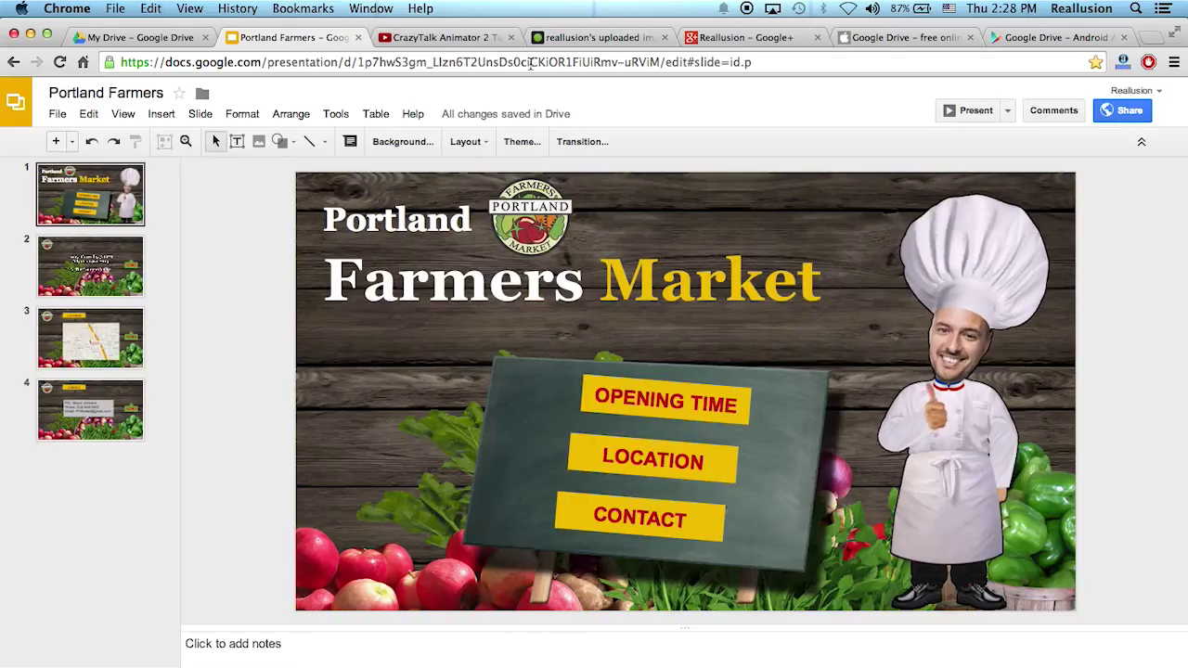
# Open Facebook in a new tab and follow the Portland Farmers link from the shared post.
pyautogui.press('super+t')
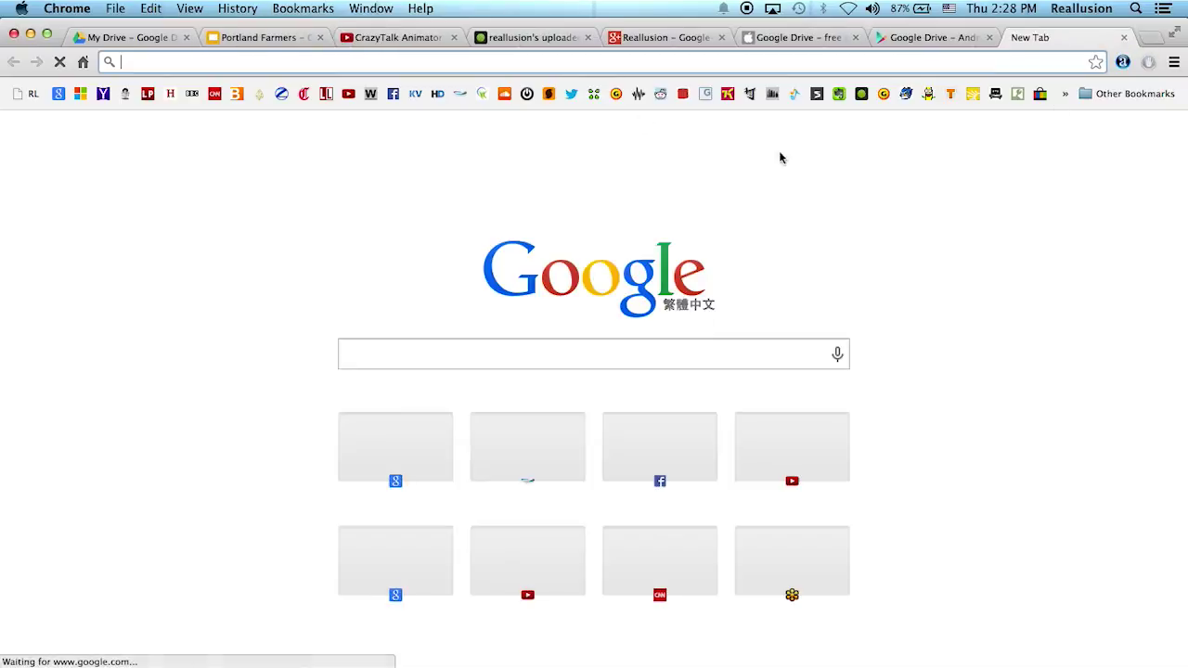
pyautogui.click(393, 94)
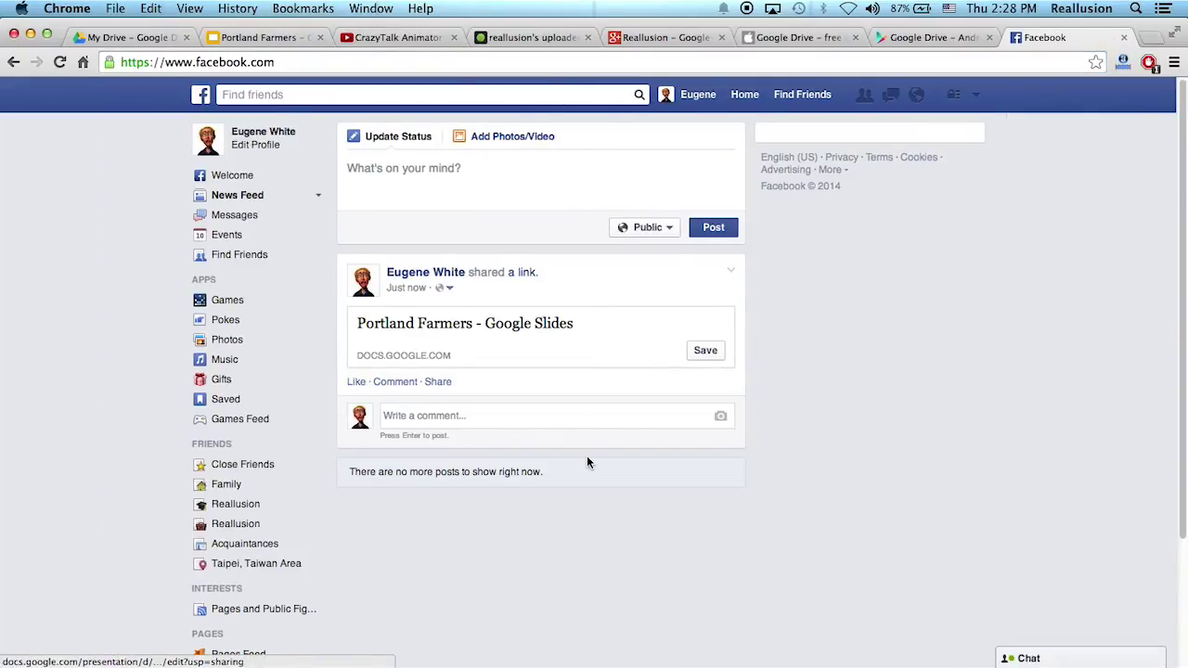
pyautogui.click(517, 329)
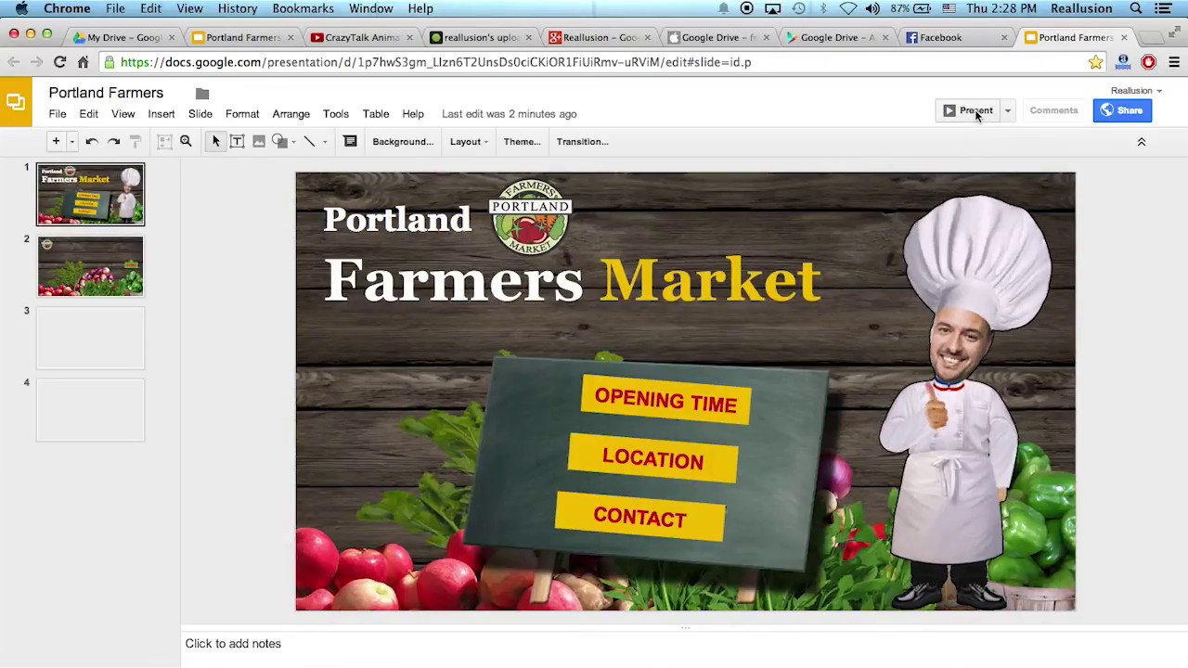
# Present the linked slides full screen, exit the presentation, and close its tab and the Facebook tab.
pyautogui.click(976, 112)
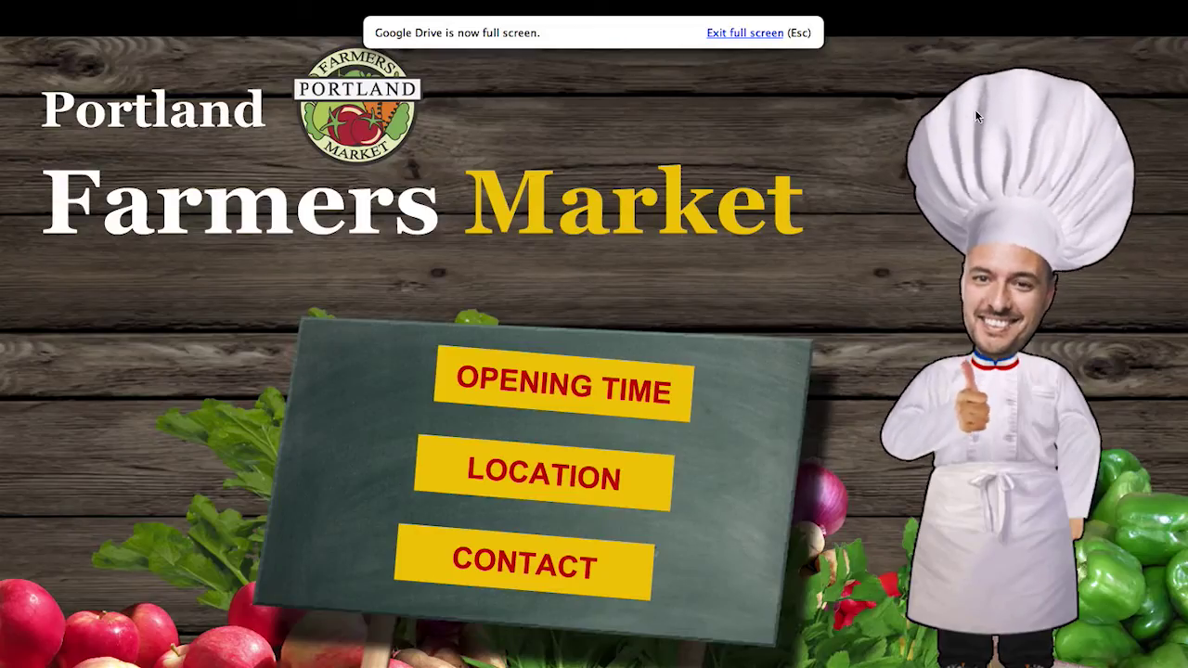
pyautogui.press('Escape')
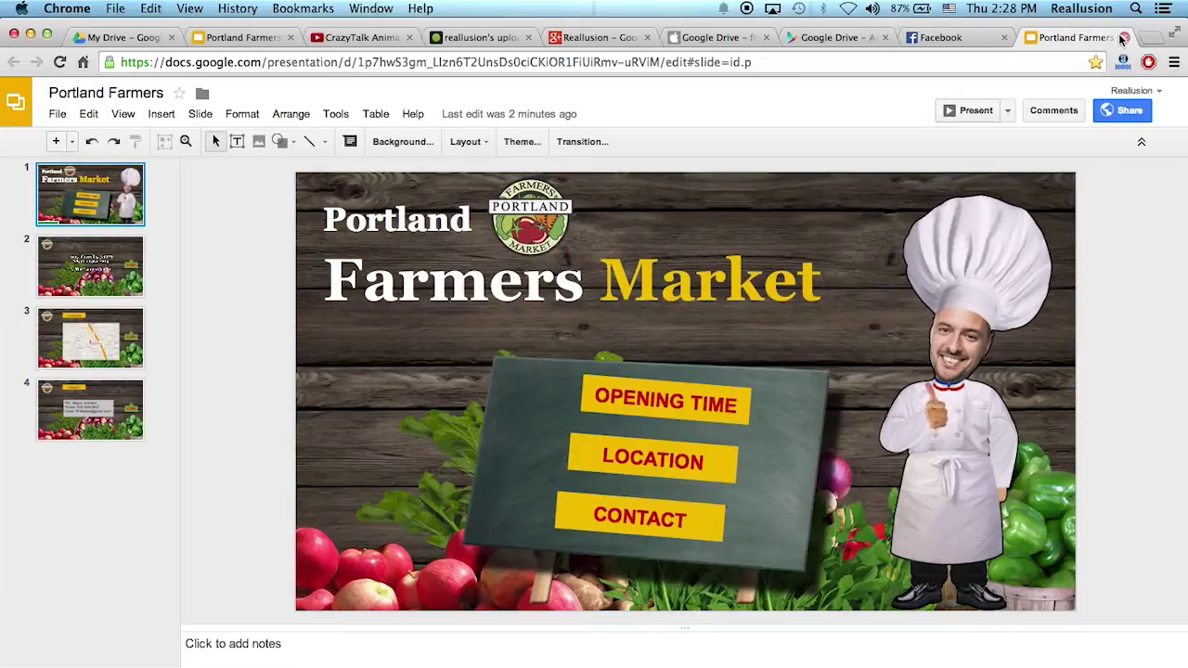
pyautogui.click(1122, 38)
pyautogui.click(1122, 38)
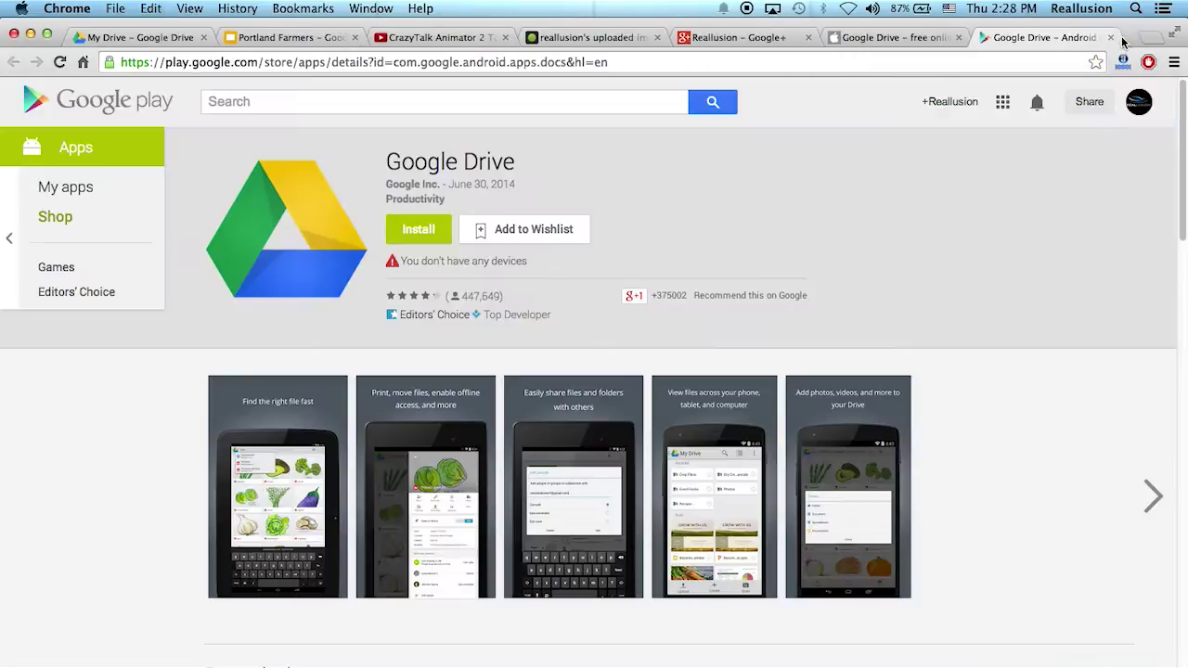
# Examine the Google Drive app's pages on iTunes and Google Play, including the iPhone screenshots.
pyautogui.click(911, 38)
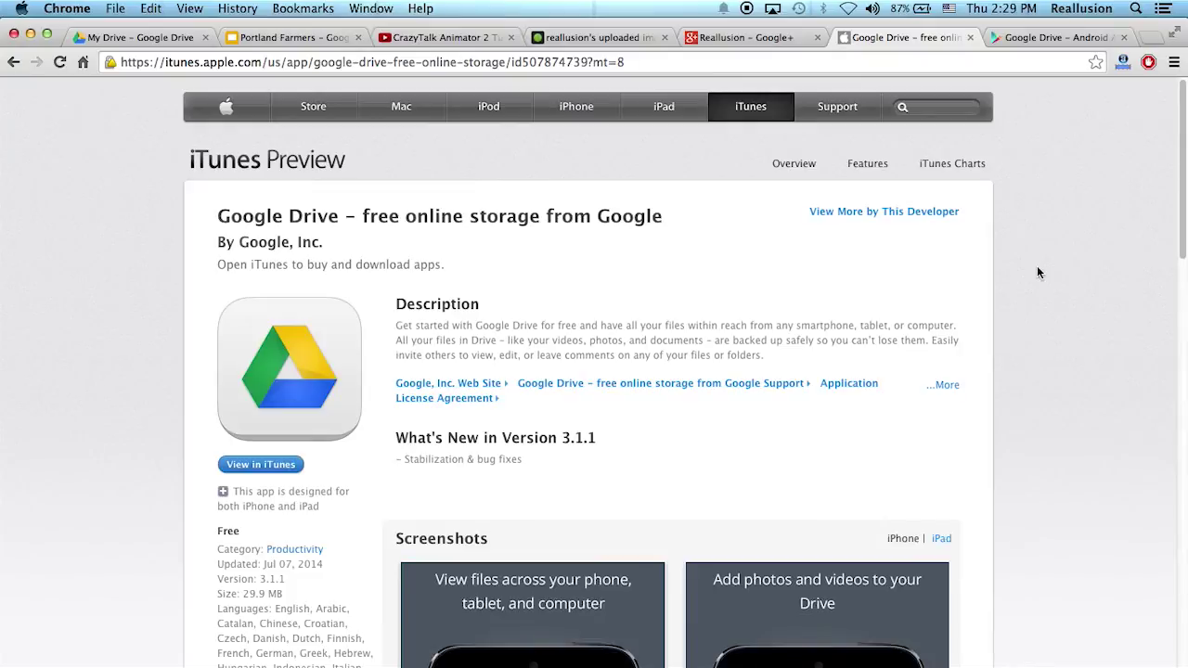
pyautogui.scroll(-5, 1035, 268)
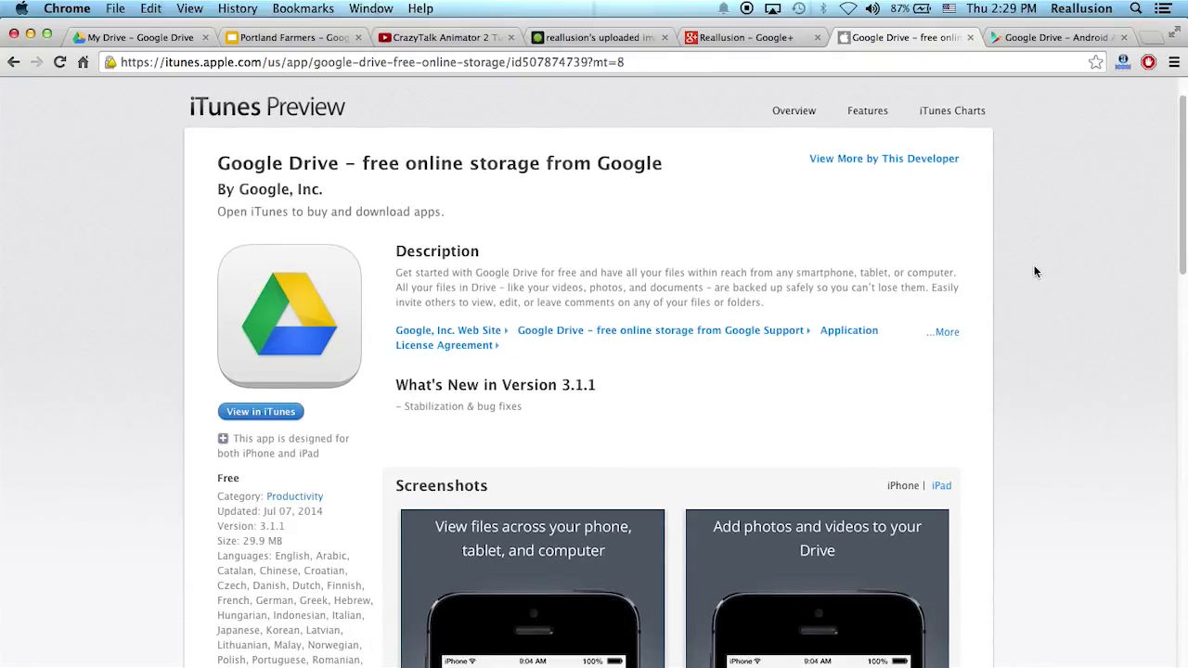
pyautogui.scroll(6, 1036, 270)
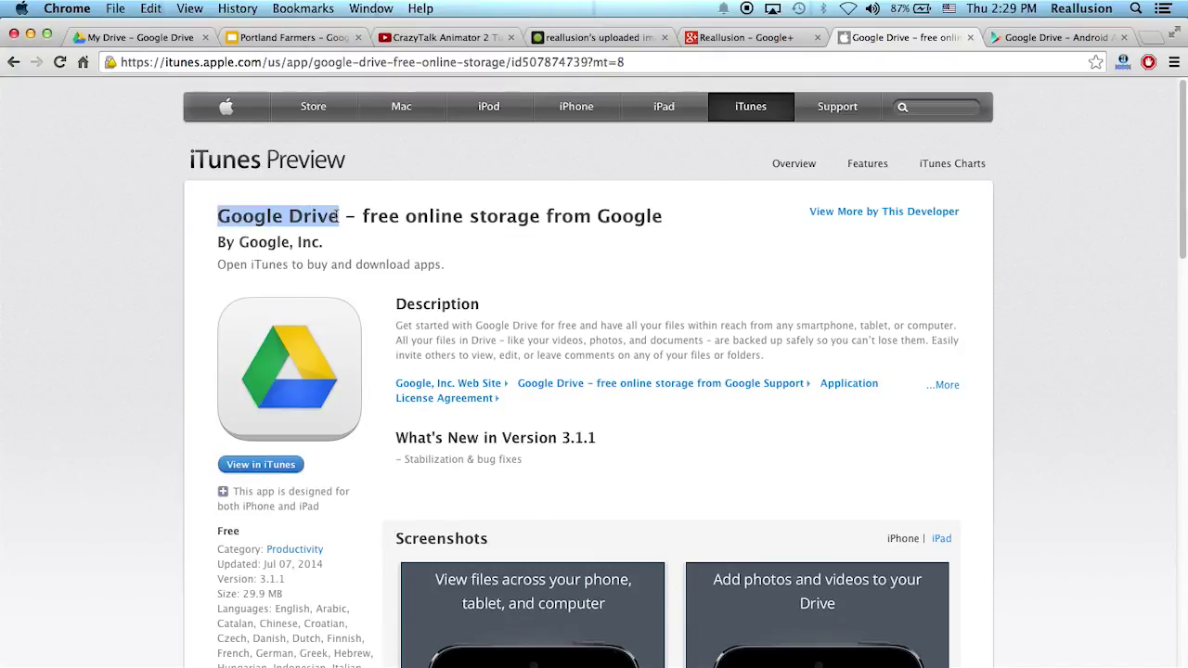
pyautogui.click(1013, 42)
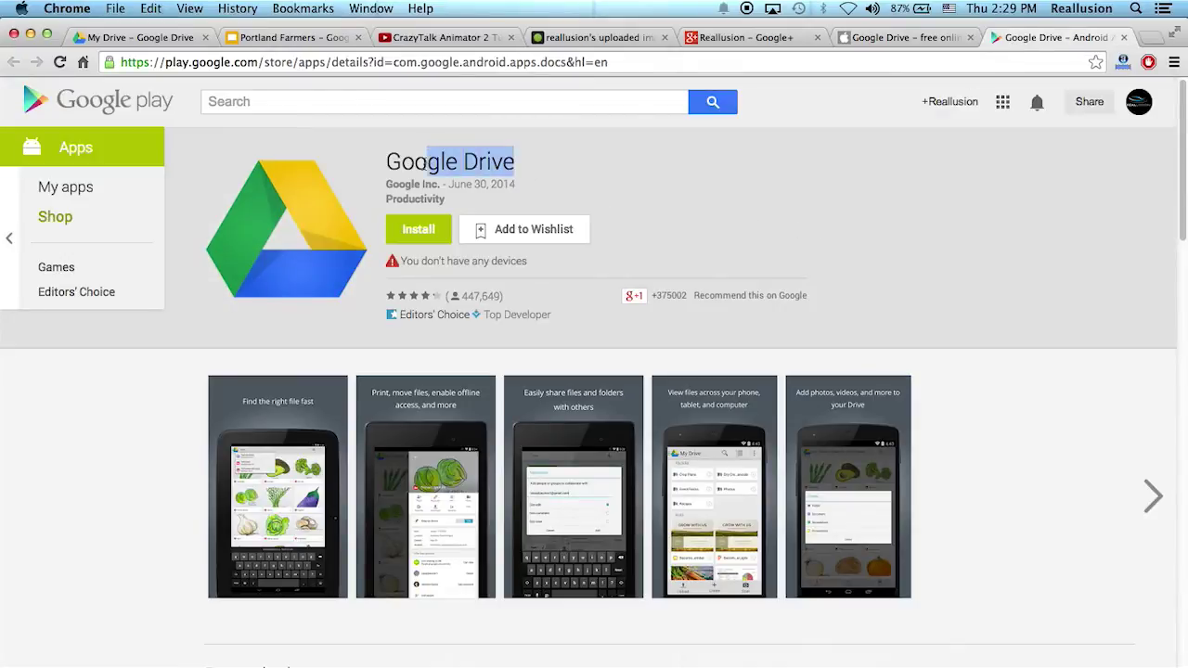
pyautogui.click(888, 42)
pyautogui.scroll(-7, 1095, 307)
pyautogui.scroll(1, 1092, 316)
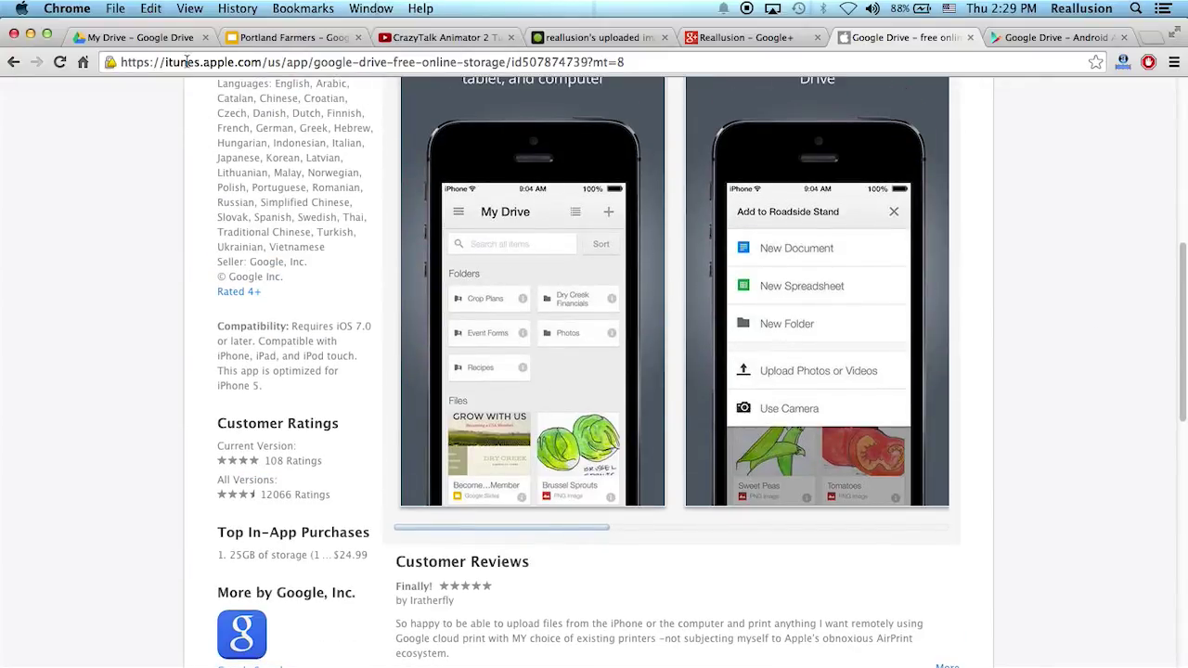
# Show the My Drive file list and the iTunes Google Drive page, and return to the Portland Farmers presentation.
pyautogui.click(164, 39)
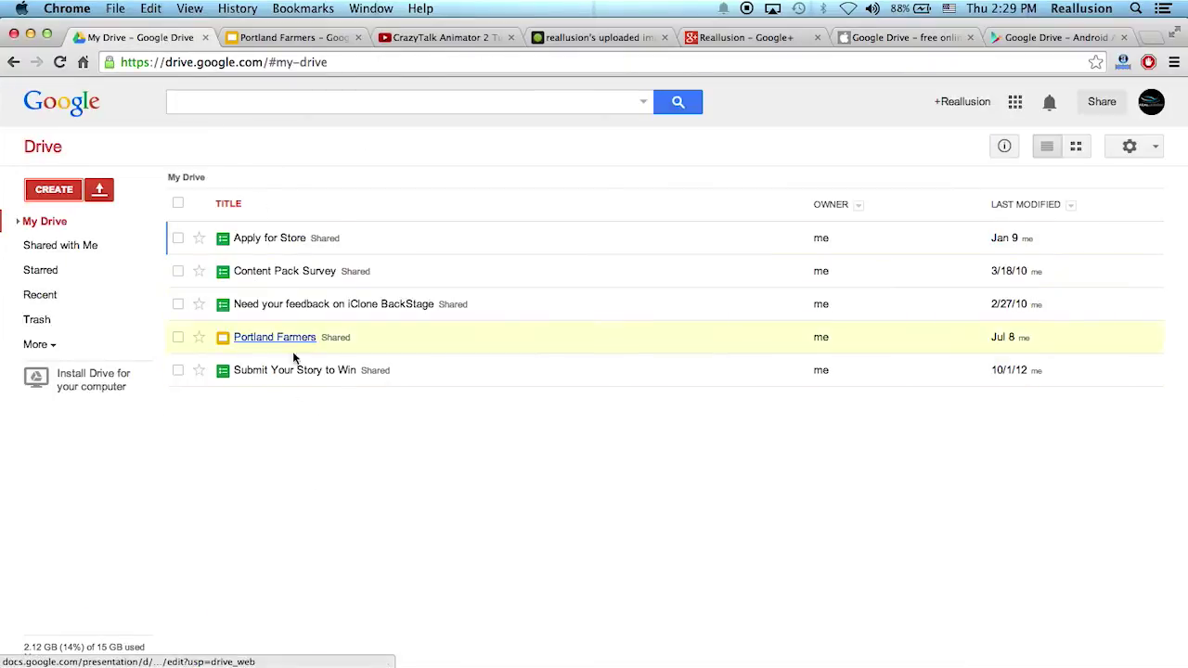
pyautogui.click(937, 39)
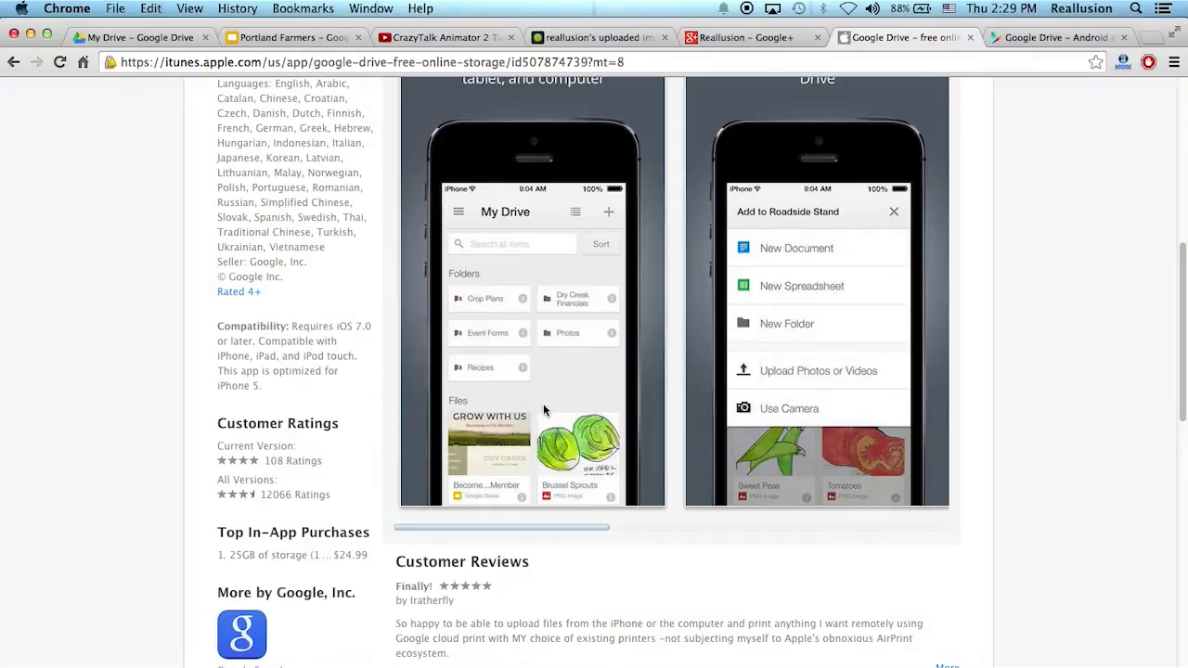
pyautogui.click(295, 37)
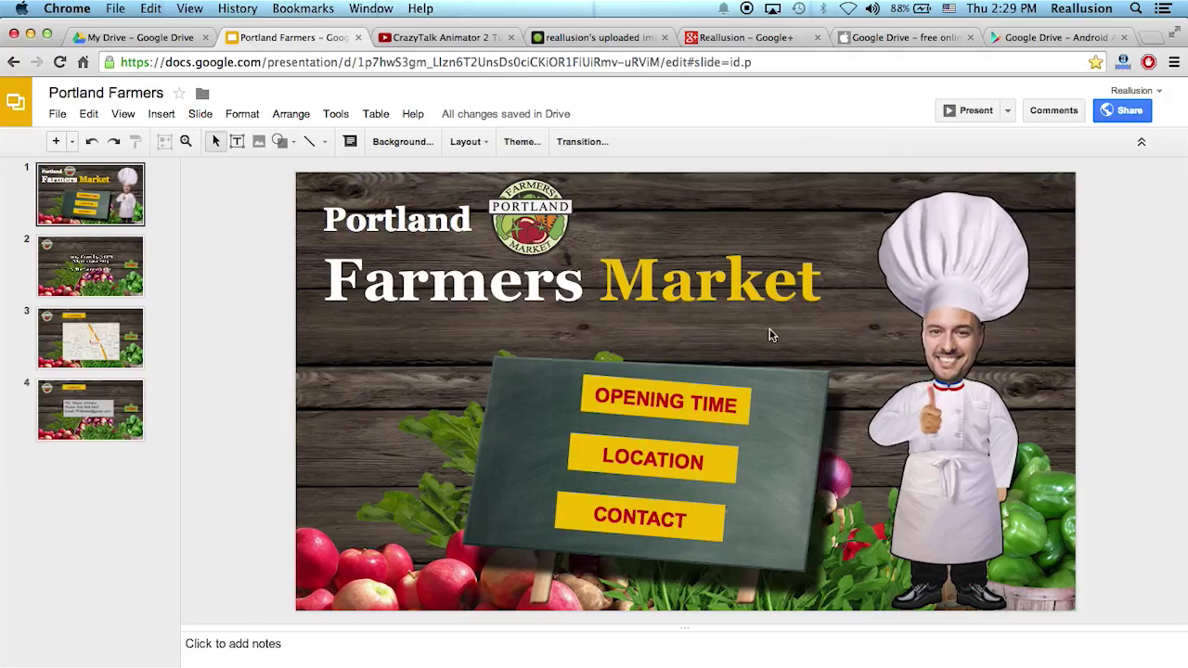